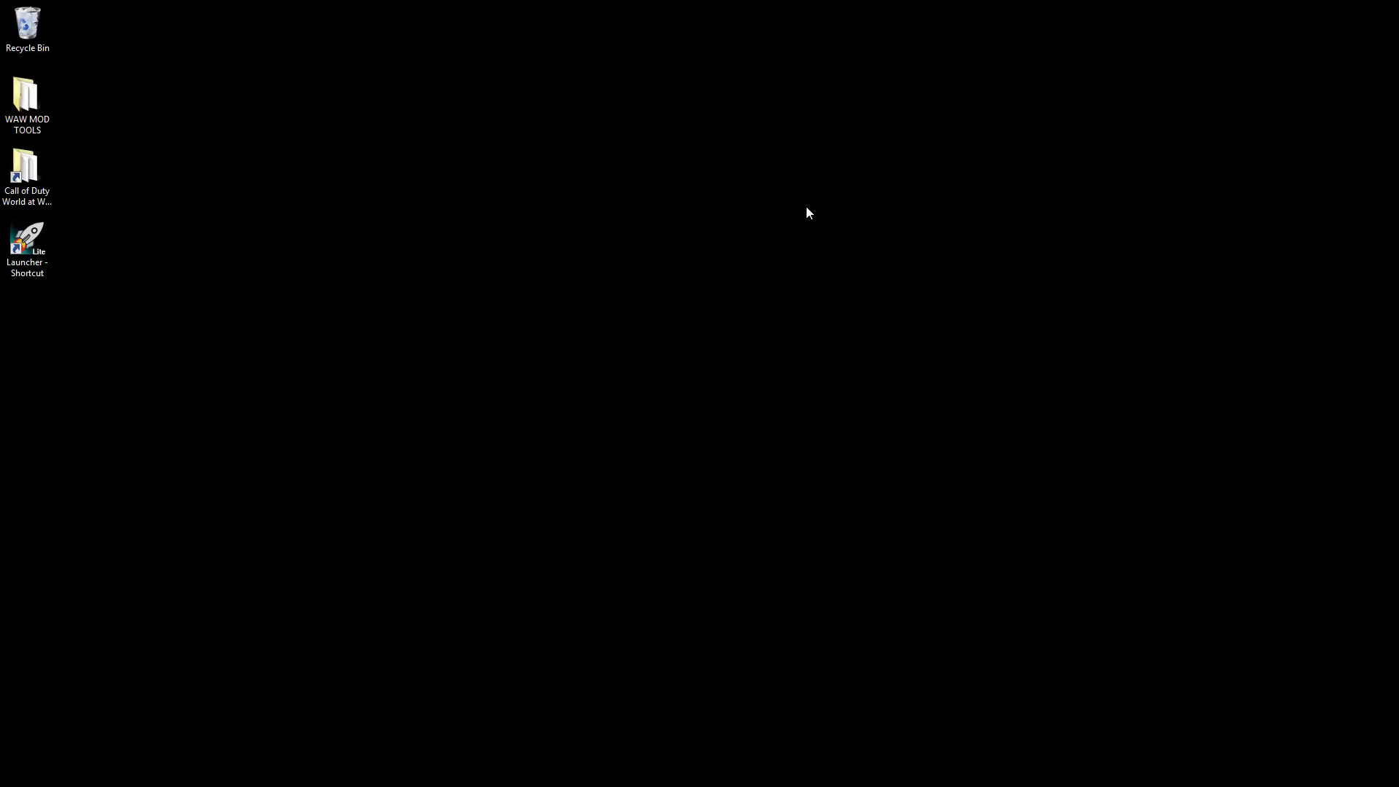
# - Check the mods folder inside the Call of Duty World at War directory, and close the window
pyautogui.doubleClick(25, 171)
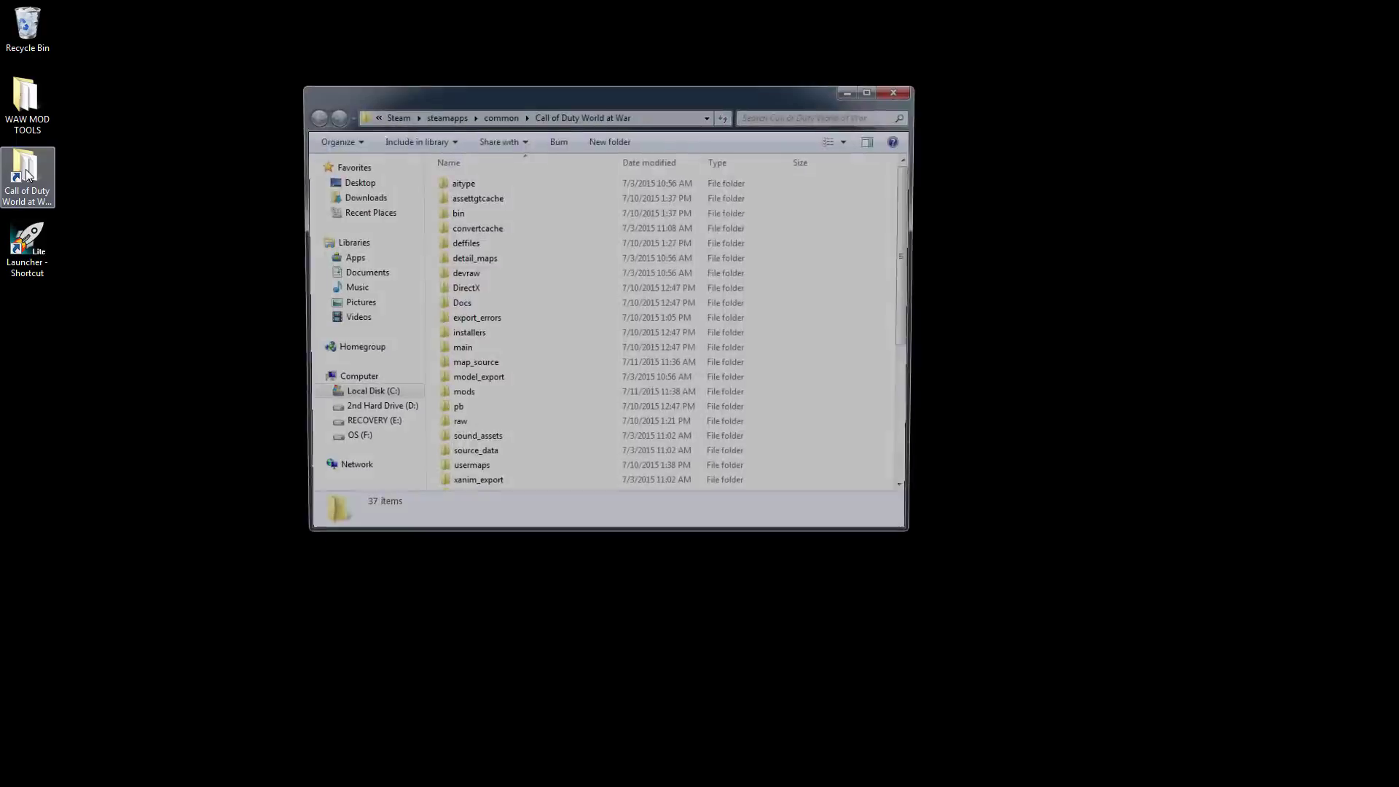
pyautogui.doubleClick(459, 396)
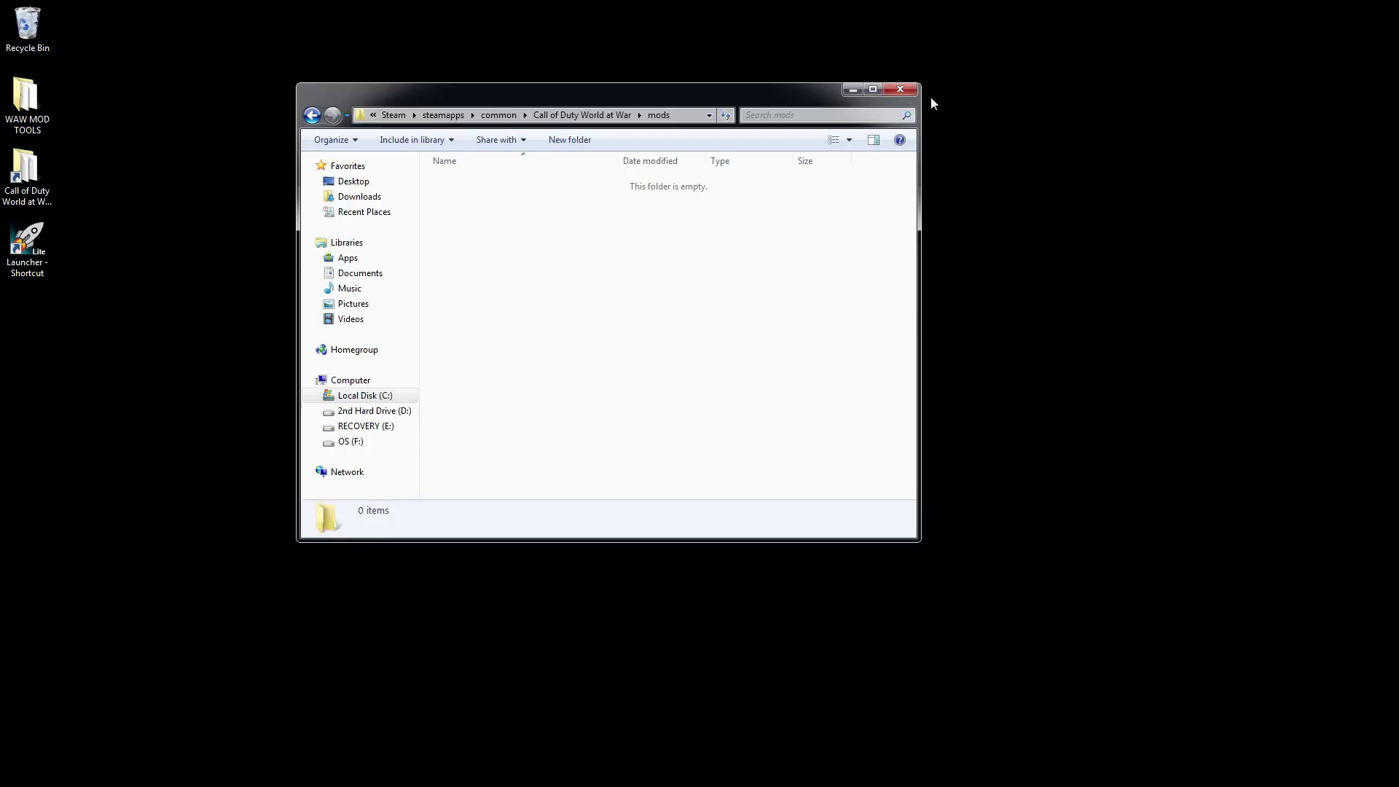
pyautogui.click(900, 89)
# - Start the mod tools Launcher and open the Radiant map editor from it
pyautogui.doubleClick(46, 239)
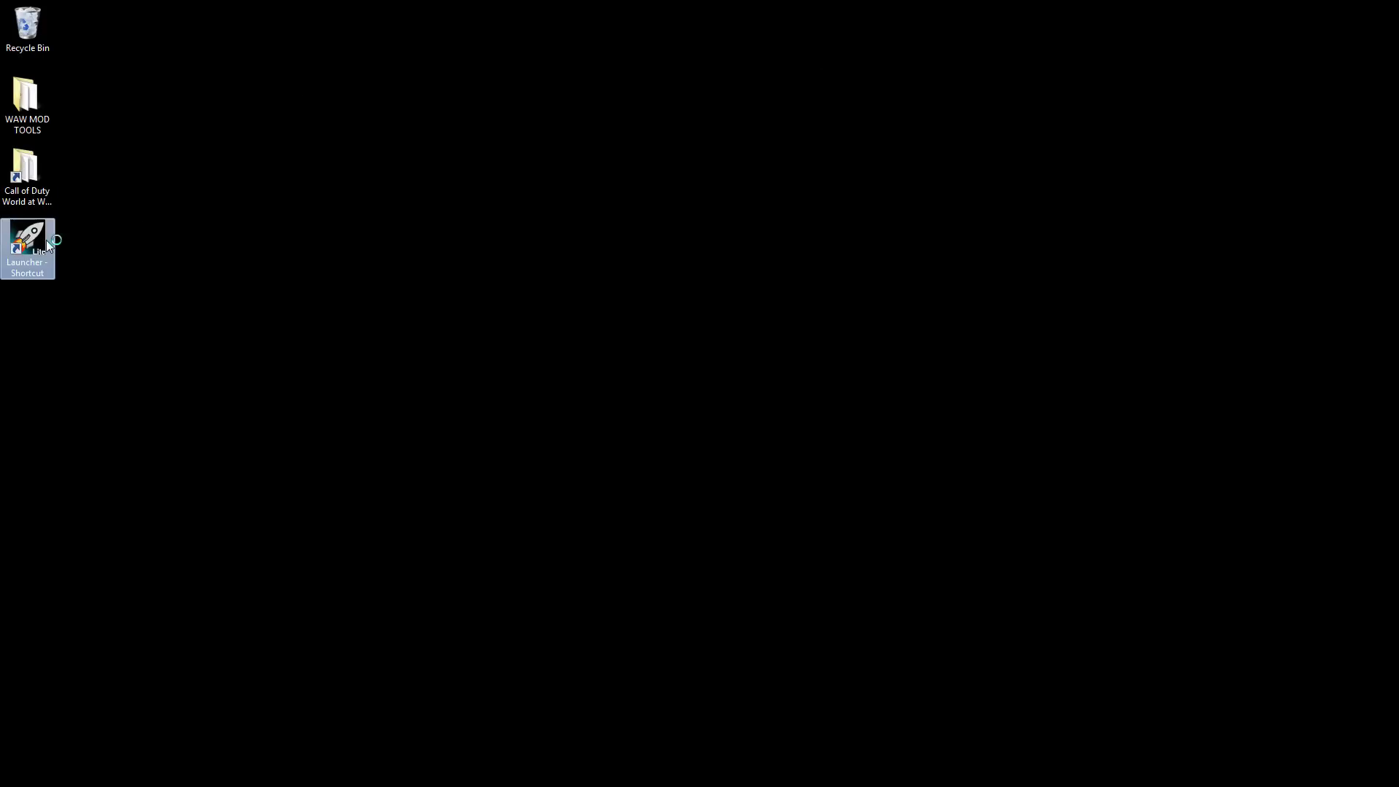
pyautogui.click(492, 195)
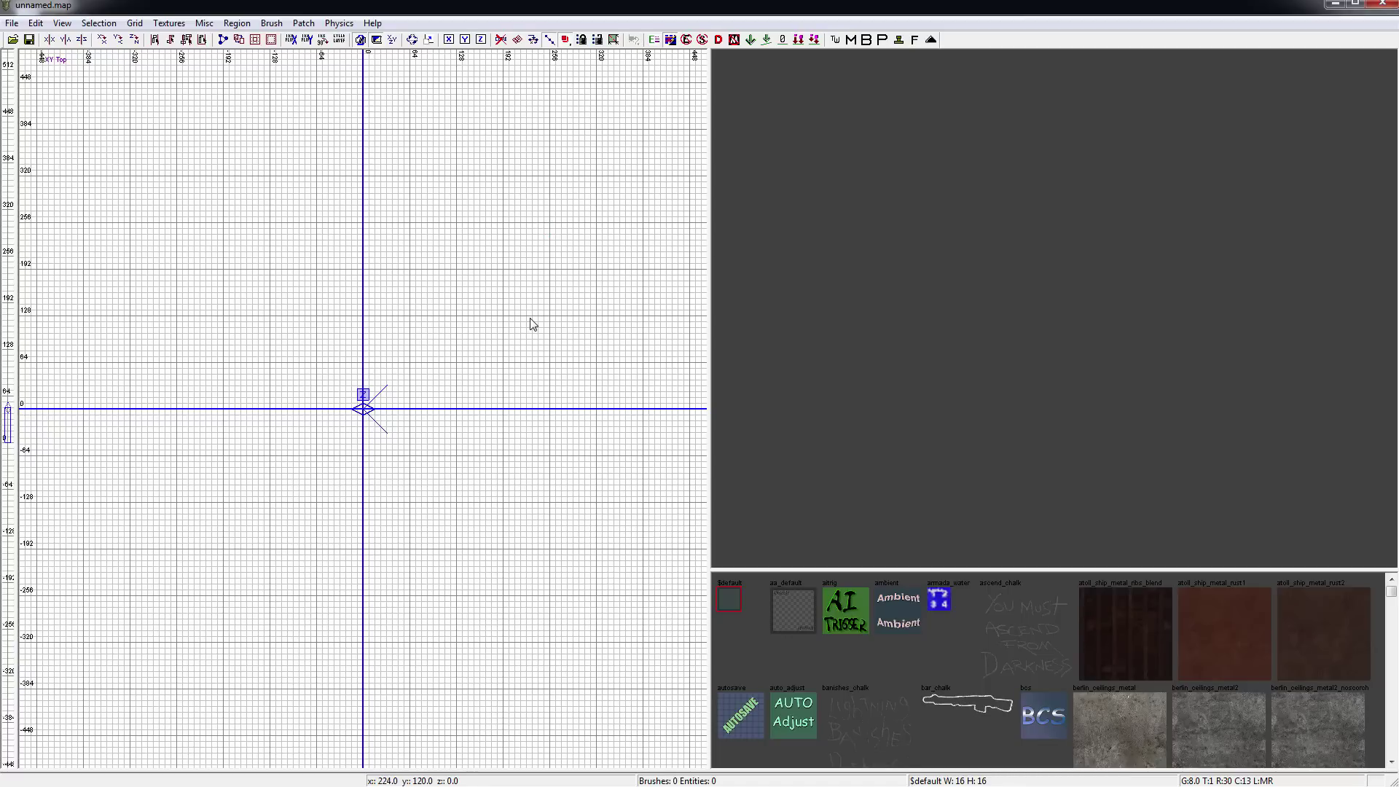
# - Reveal the console pane below the views and enlarge the texture pane under the 3D view
pyautogui.moveTo(623, 770); pyautogui.dragTo(630, 610)
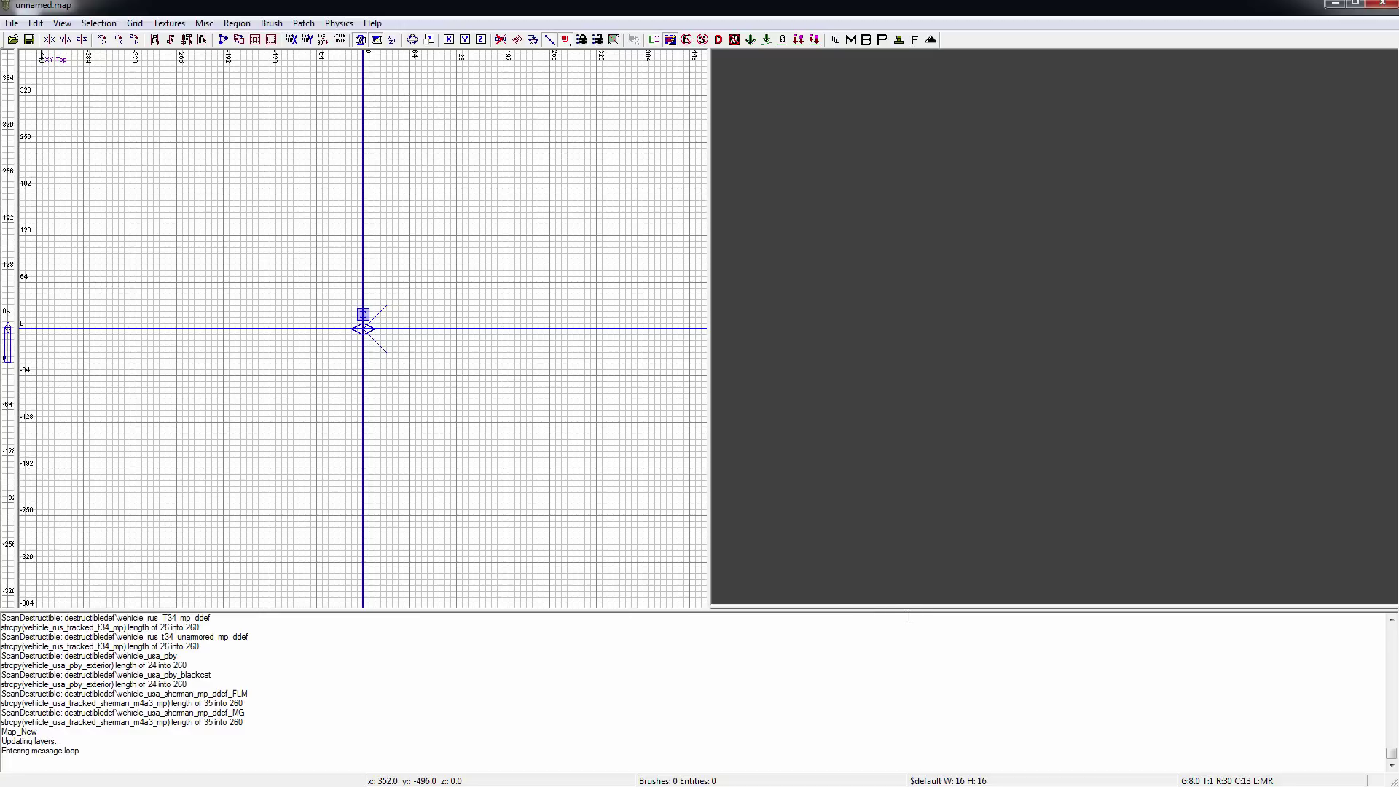
pyautogui.moveTo(907, 606); pyautogui.dragTo(1003, 400)
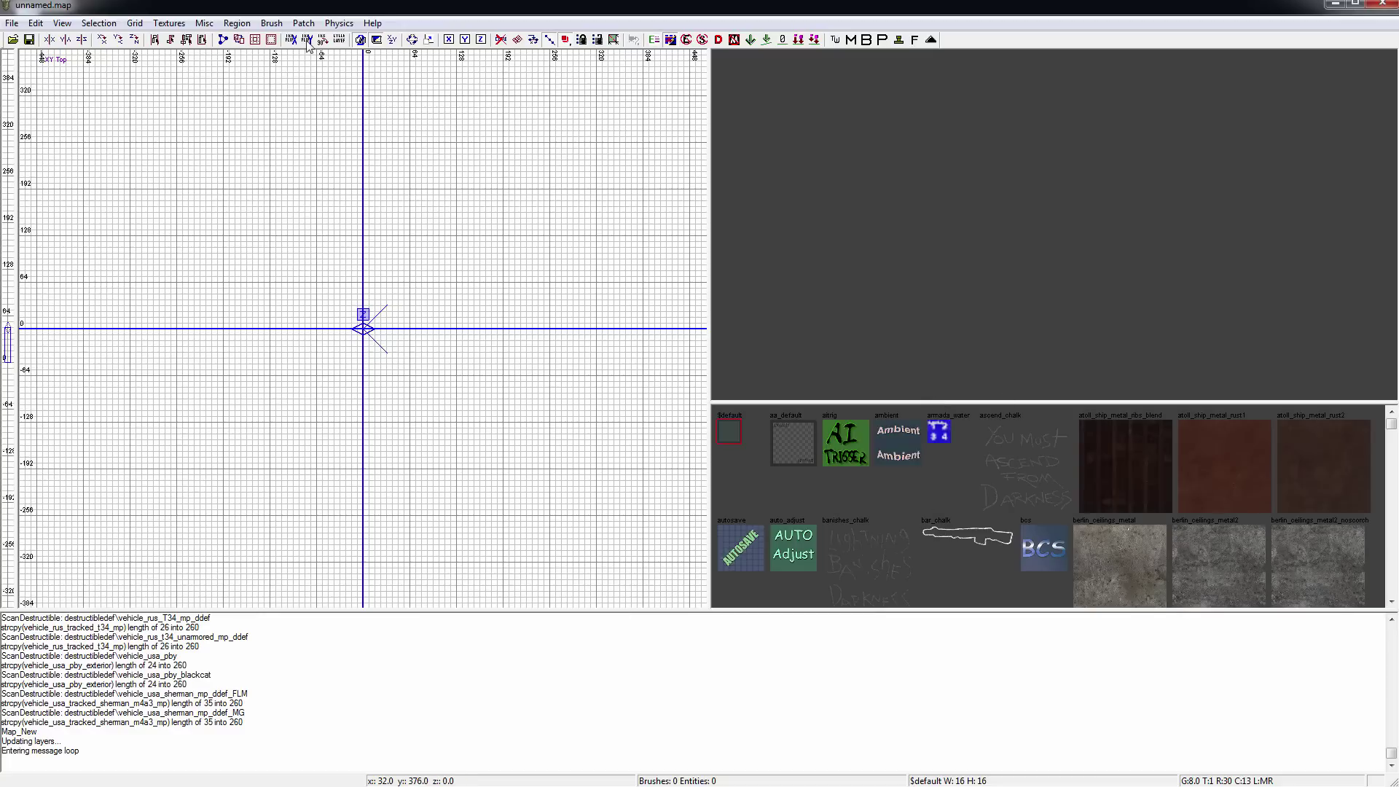
# - Set the texture window scale to 50%
pyautogui.click(168, 23)
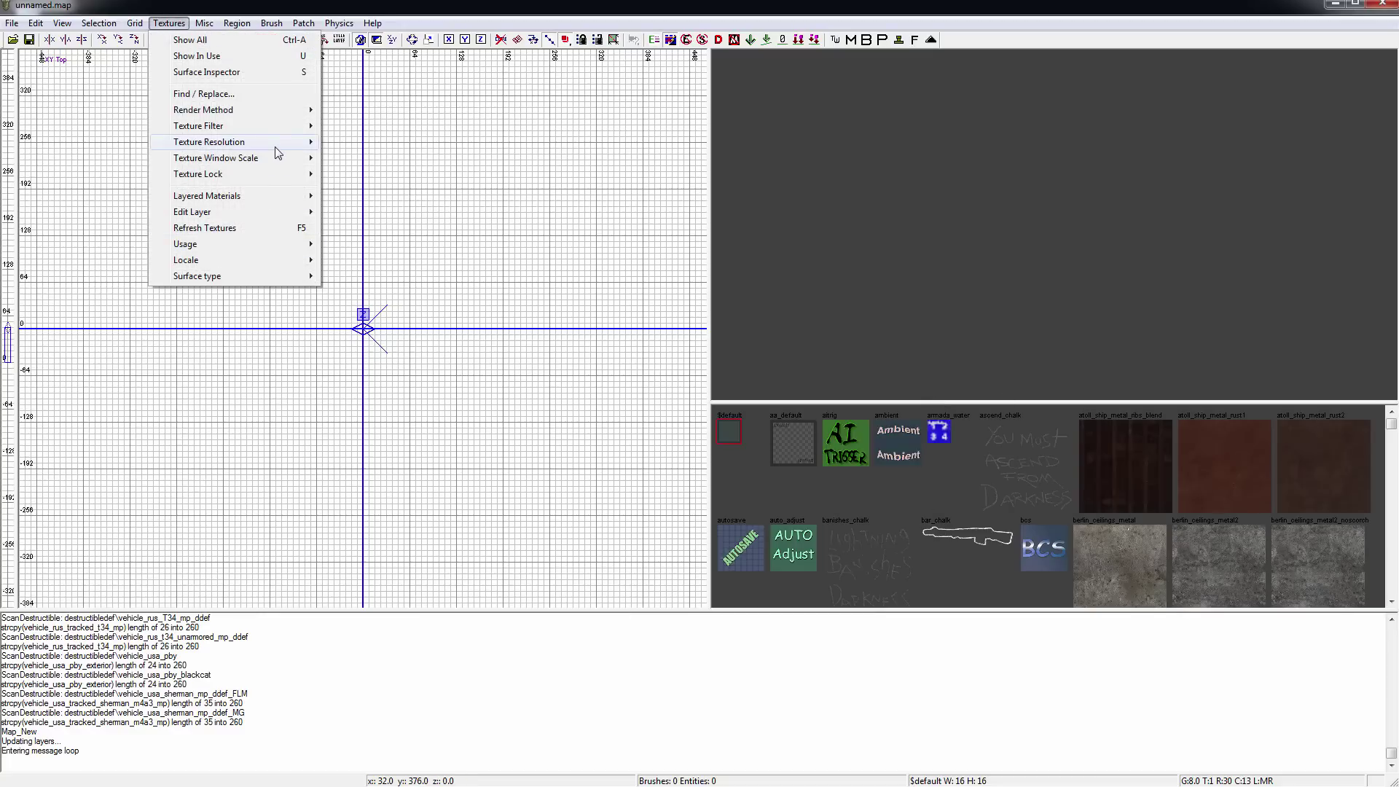
pyautogui.moveTo(293, 133)
pyautogui.moveTo(263, 160)
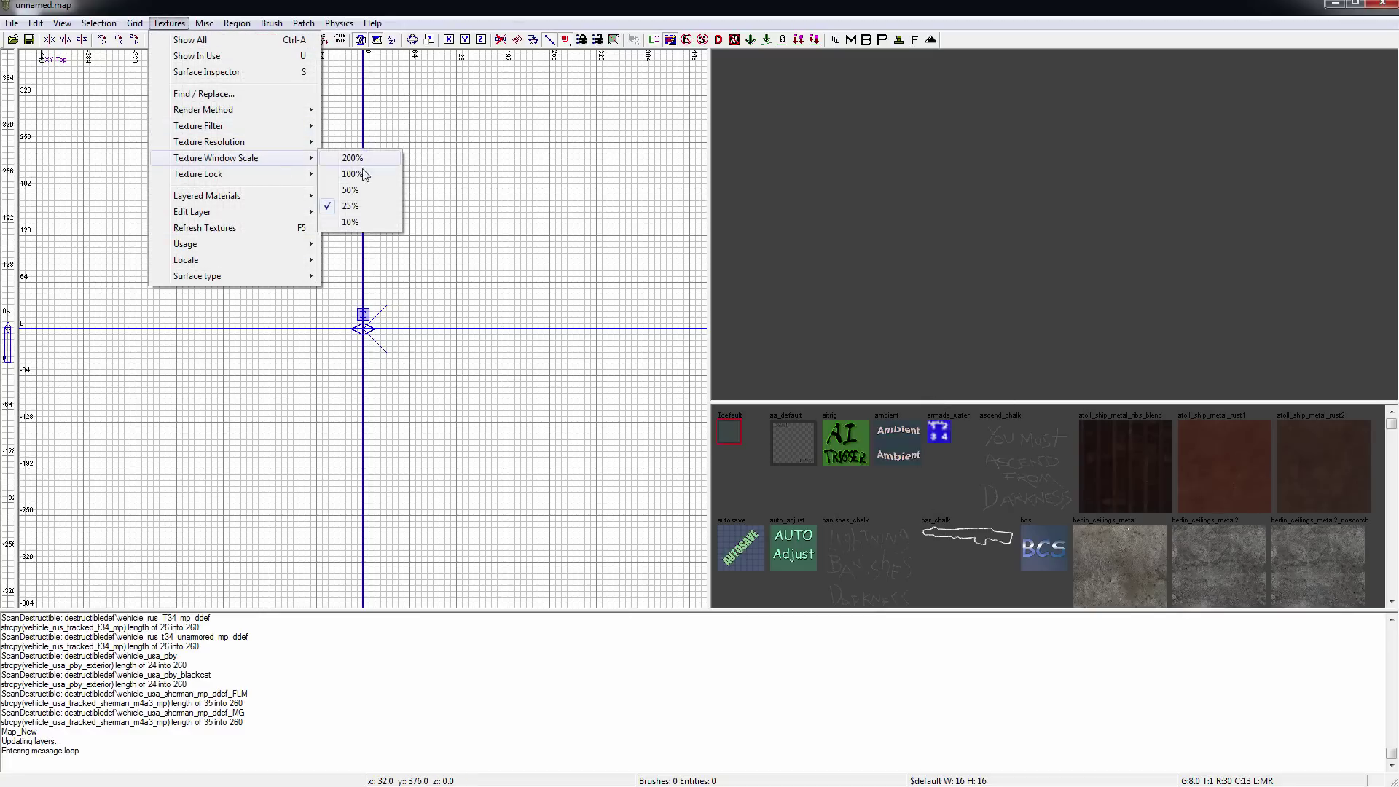
pyautogui.click(355, 191)
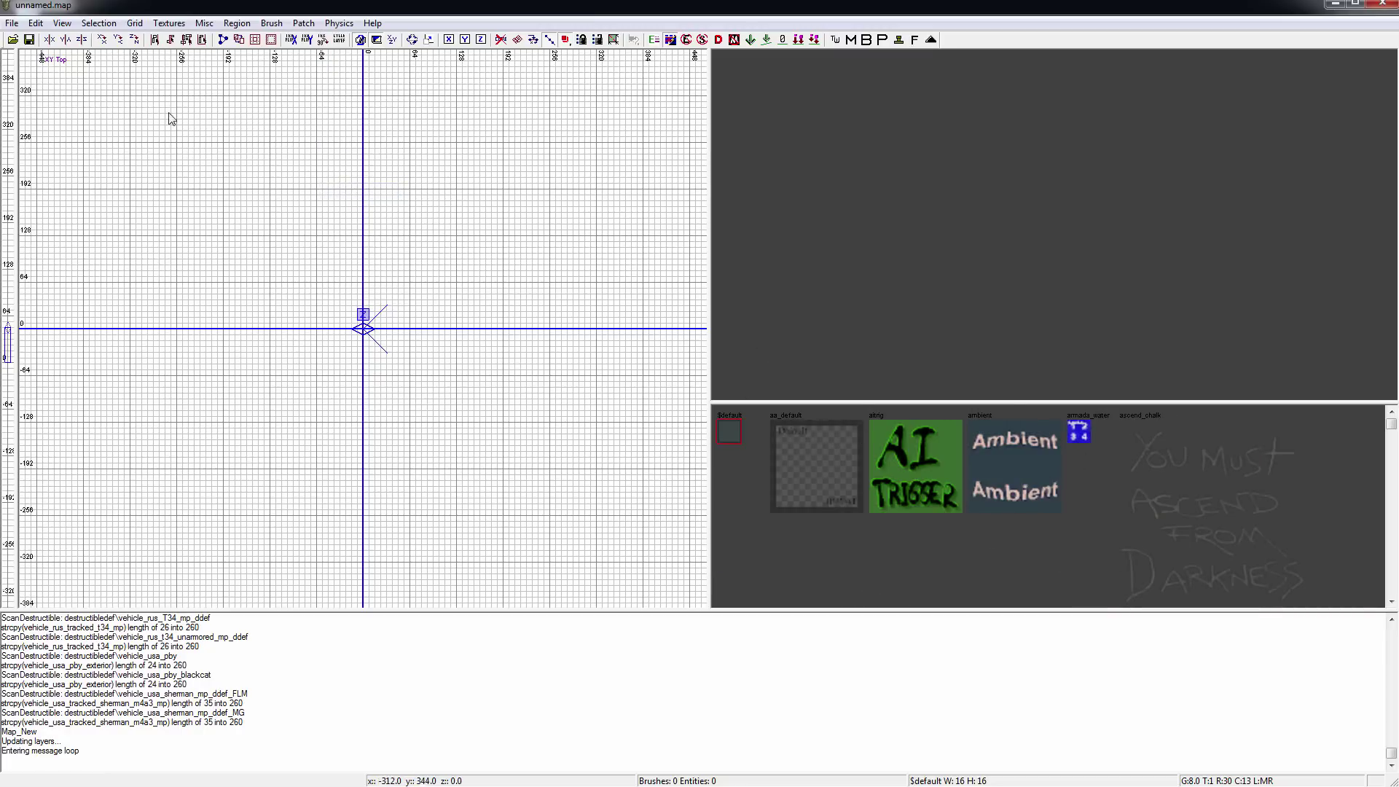
# - Look through the light preview options and the entity display modes
pyautogui.click(54, 25)
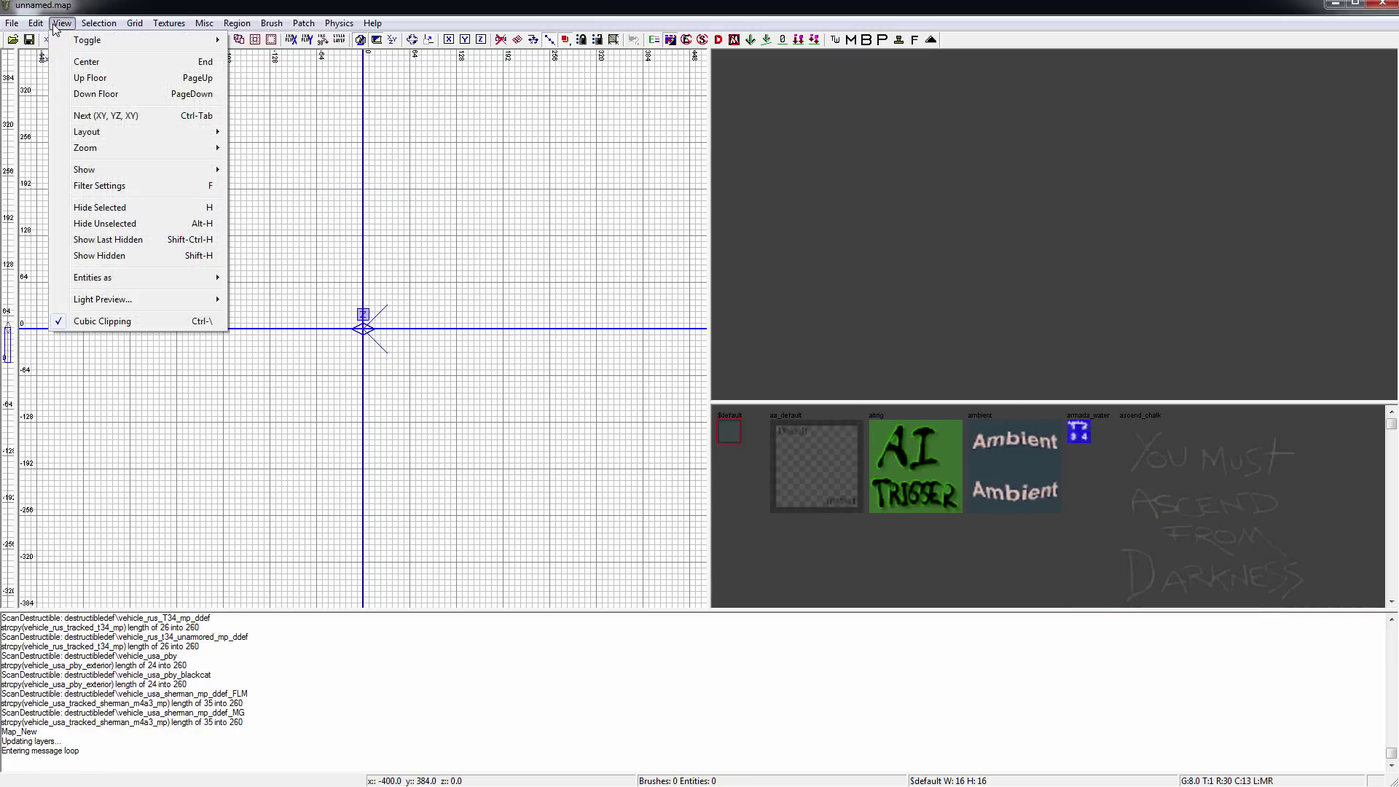
pyautogui.moveTo(145, 299)
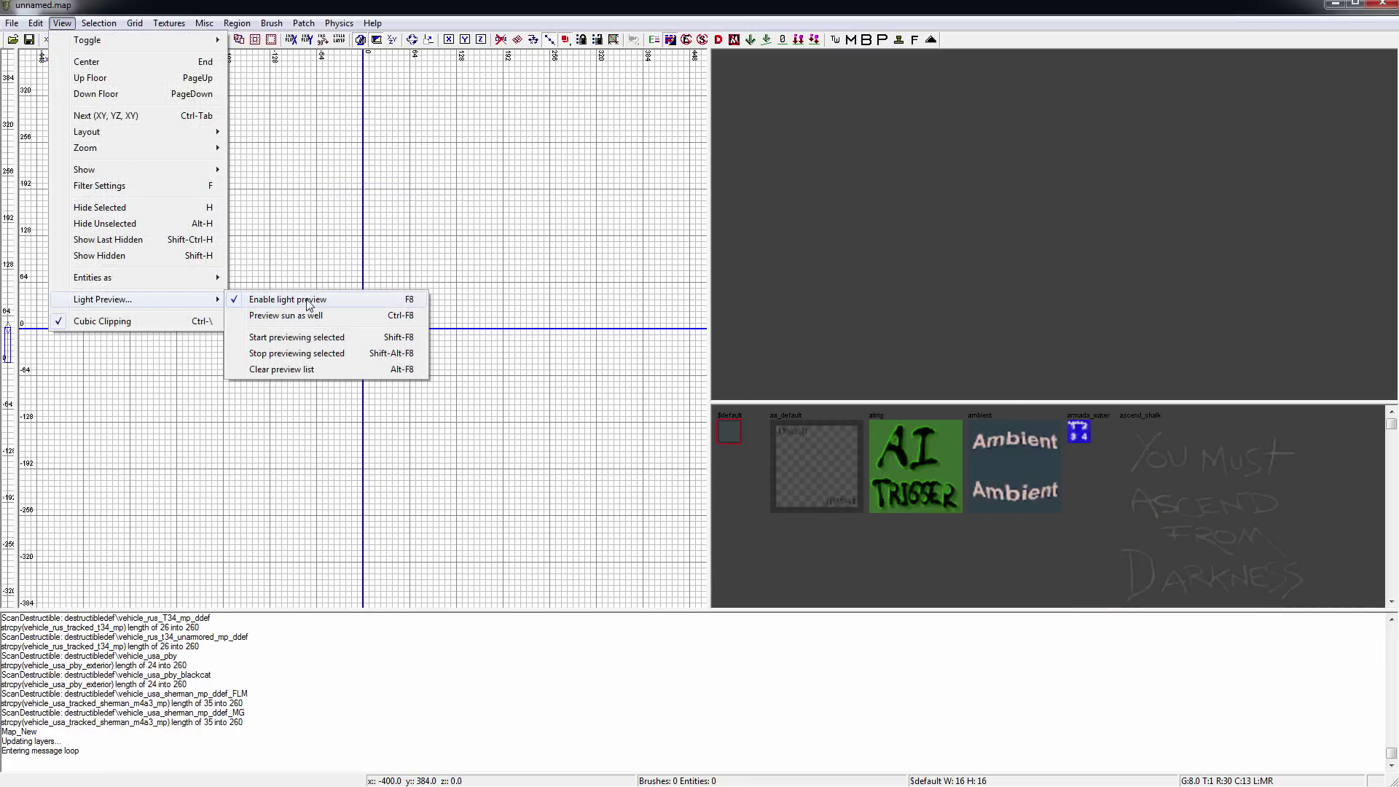
pyautogui.moveTo(204, 284)
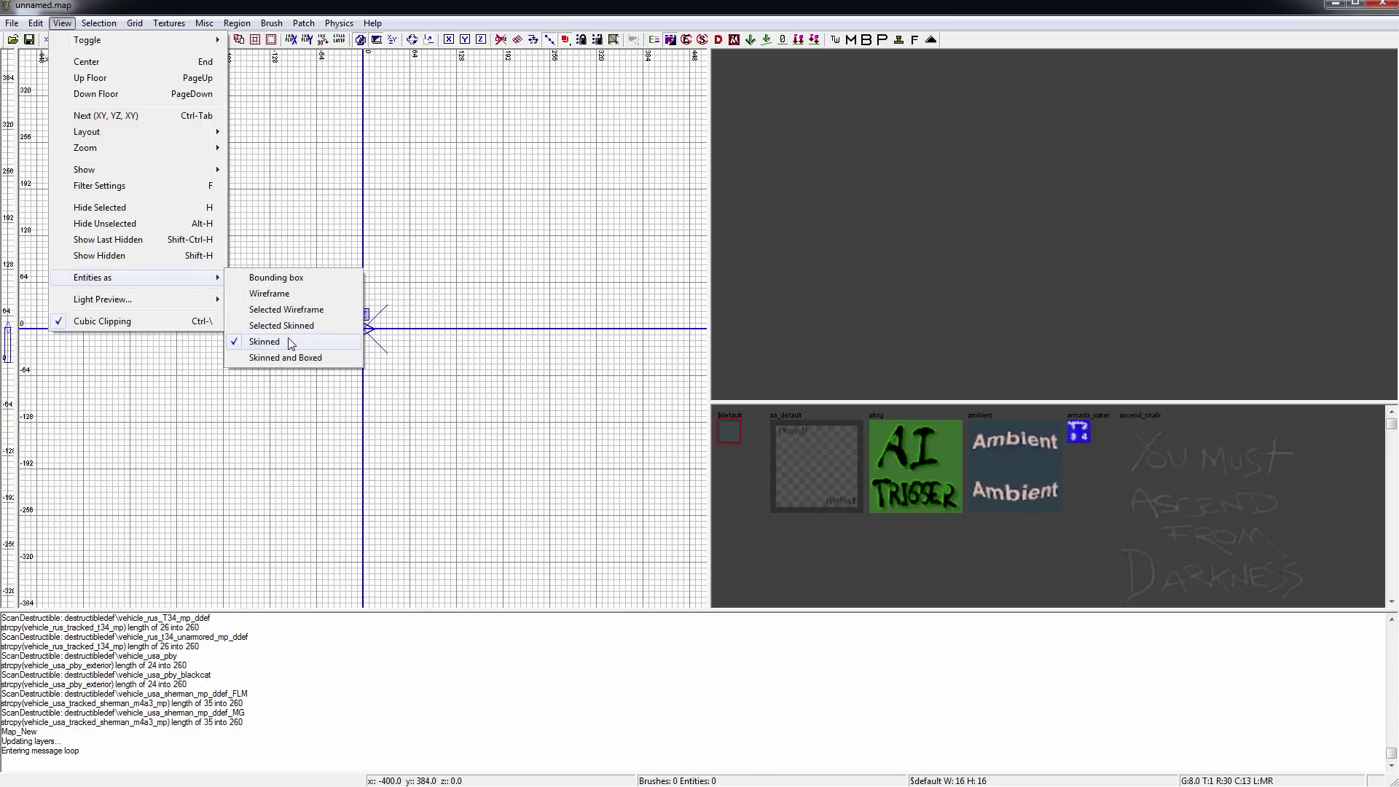
# - Set the texture window scale to 25%
pyautogui.moveTo(155, 23)
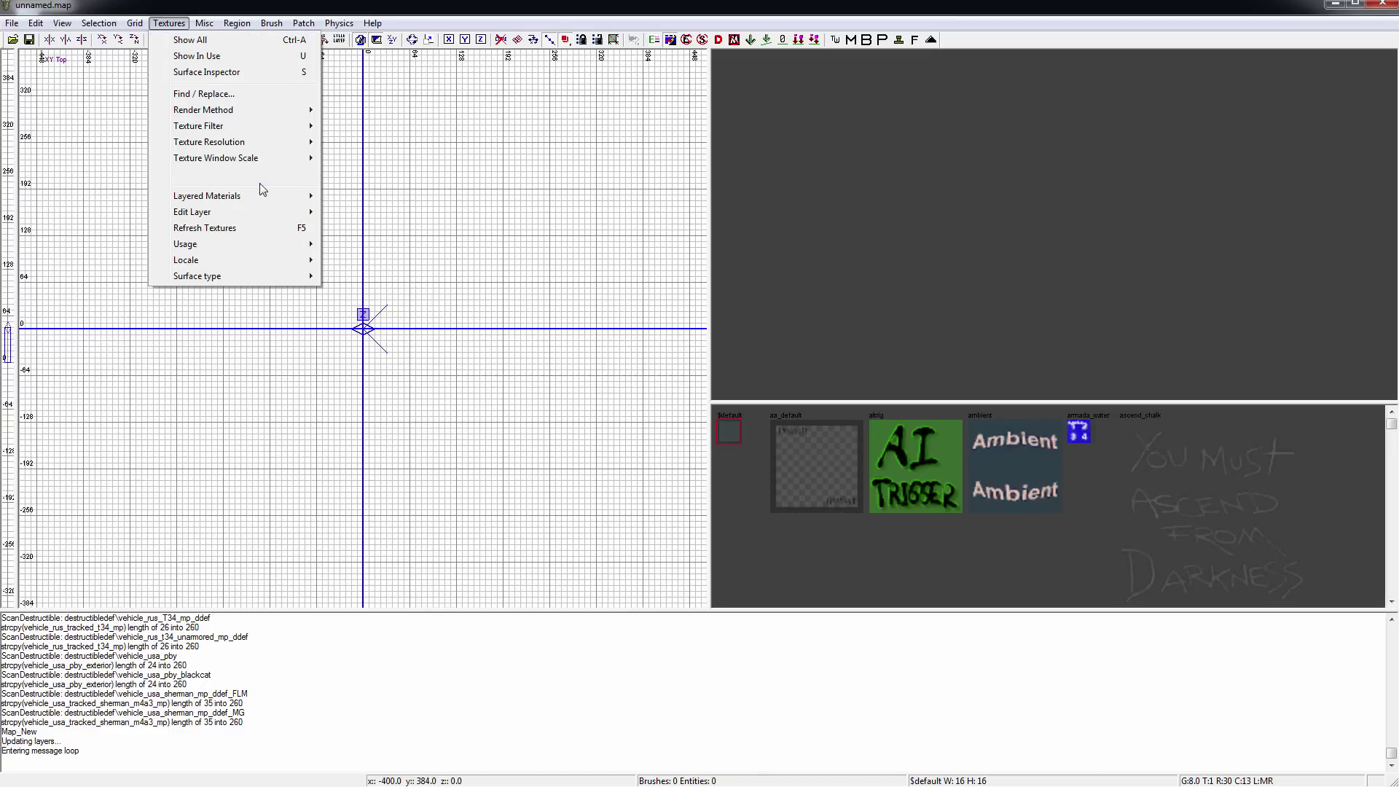
pyautogui.moveTo(280, 159)
pyautogui.click(350, 206)
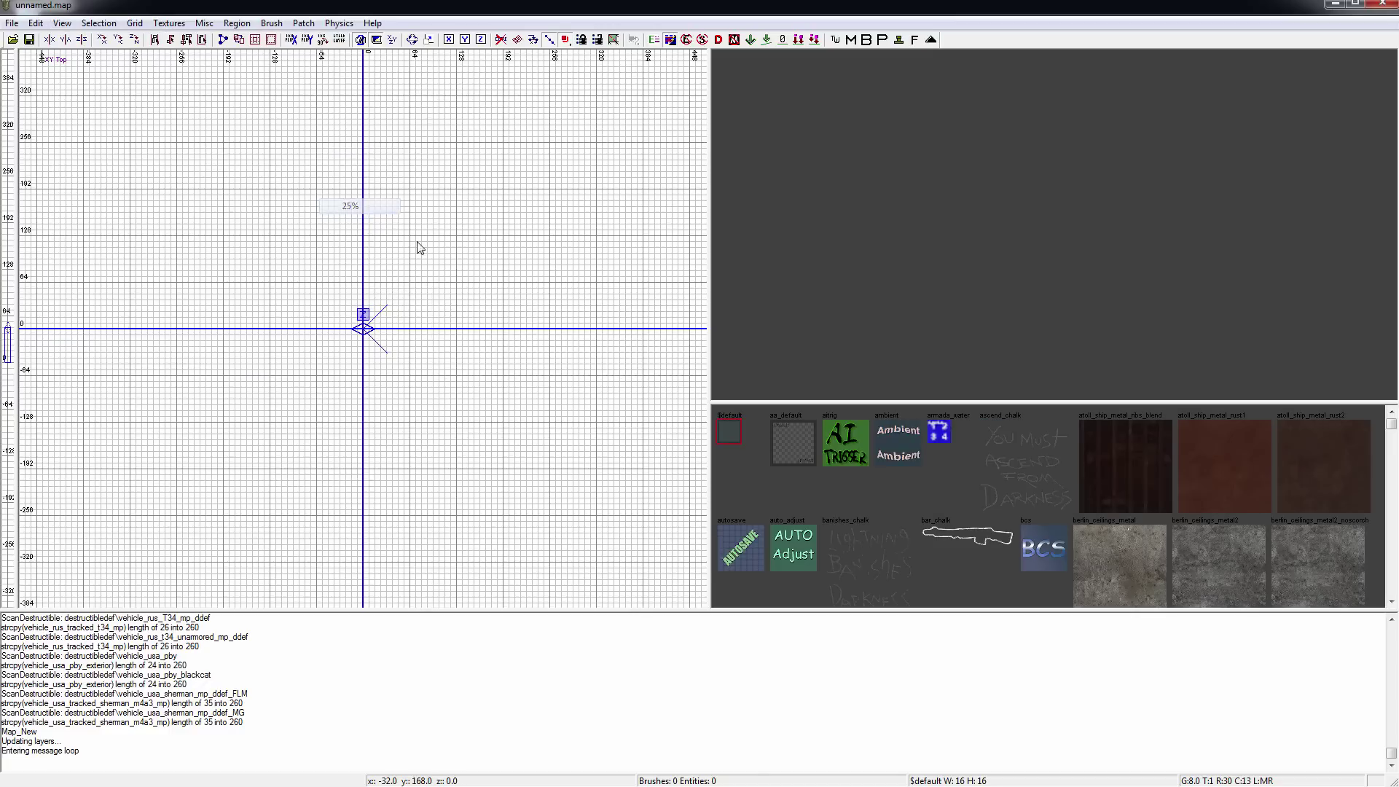
# - Collapse the console pane and shrink the texture pane to give the 3D view more height
pyautogui.moveTo(686, 609); pyautogui.dragTo(686, 775)
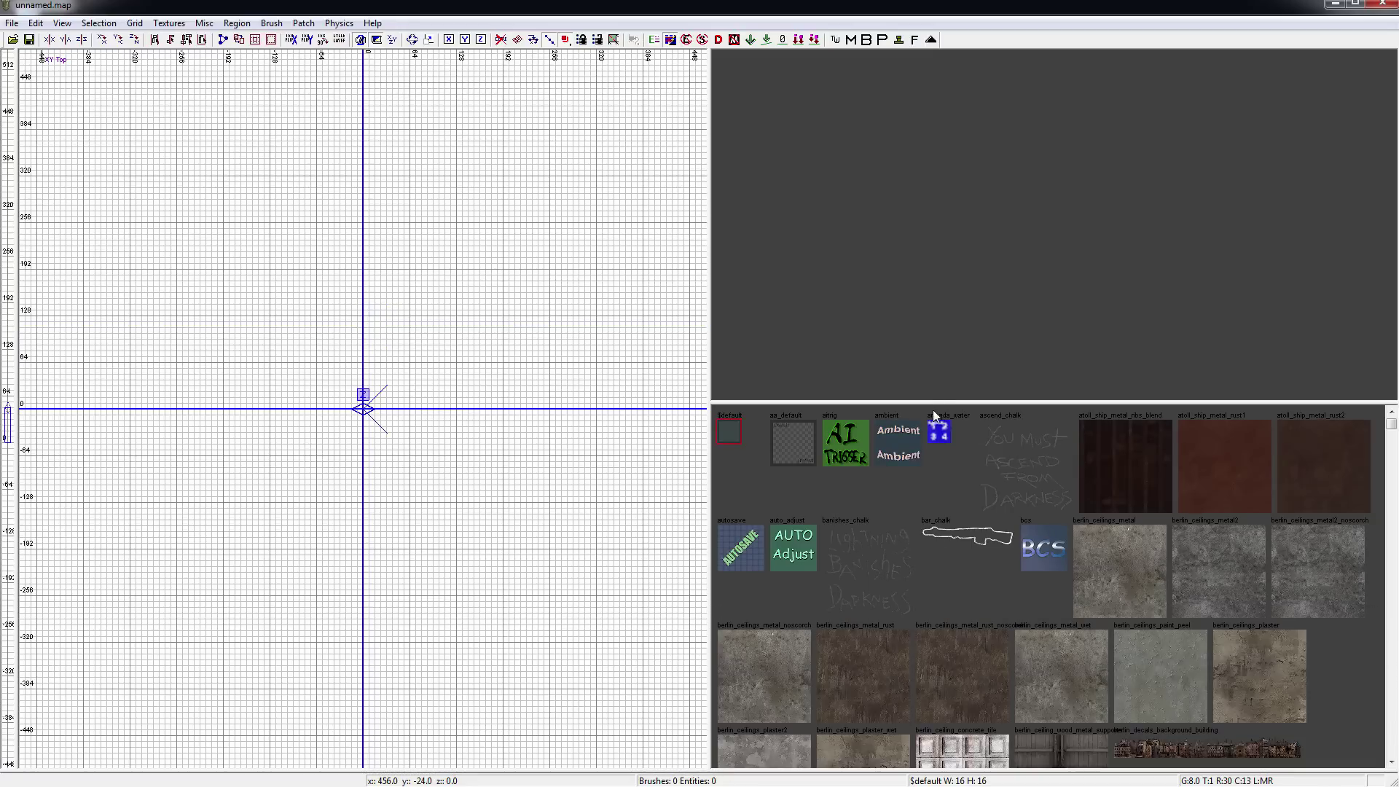
pyautogui.moveTo(931, 402); pyautogui.dragTo(990, 644)
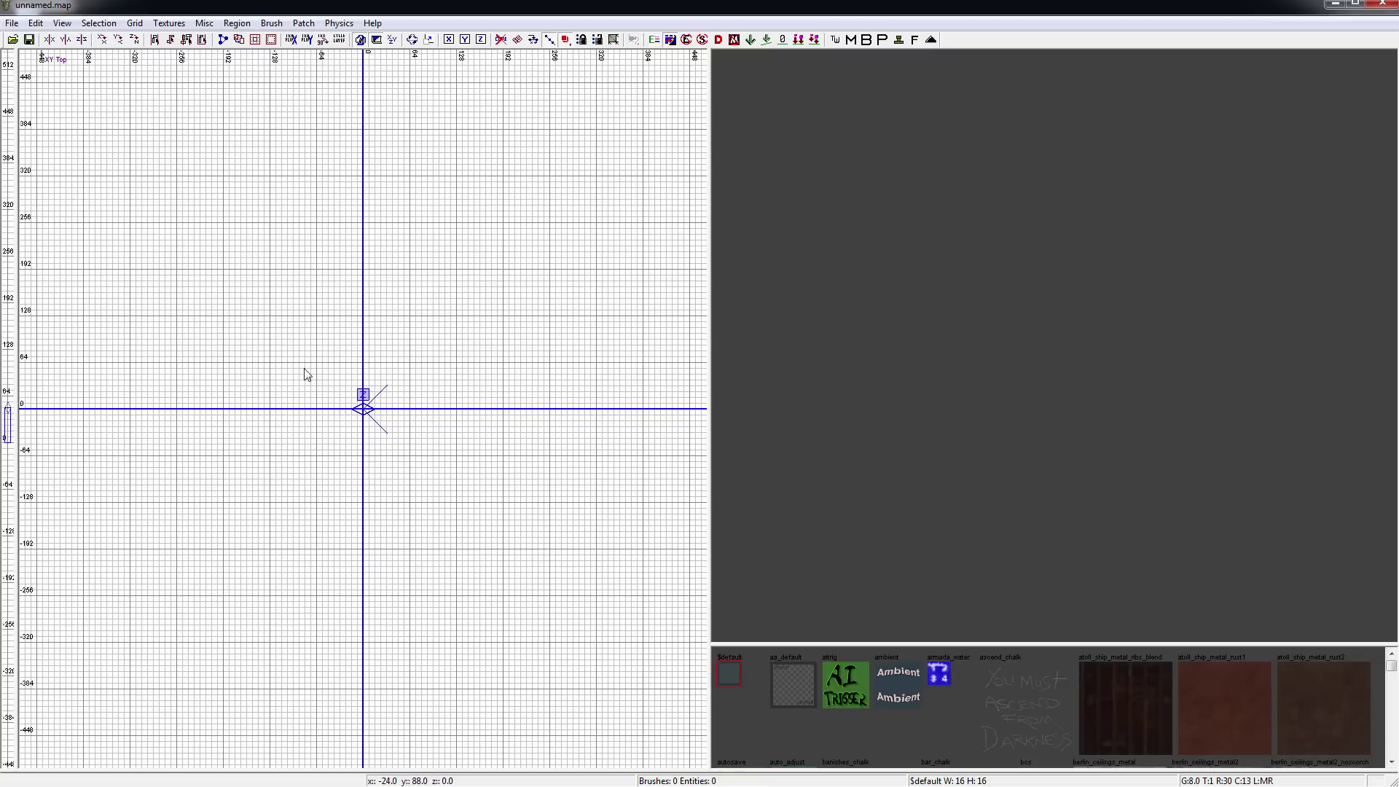
# - Select grid size 8, try grid size 4, and return to grid size 8
pyautogui.click(135, 23)
pyautogui.moveTo(169, 23)
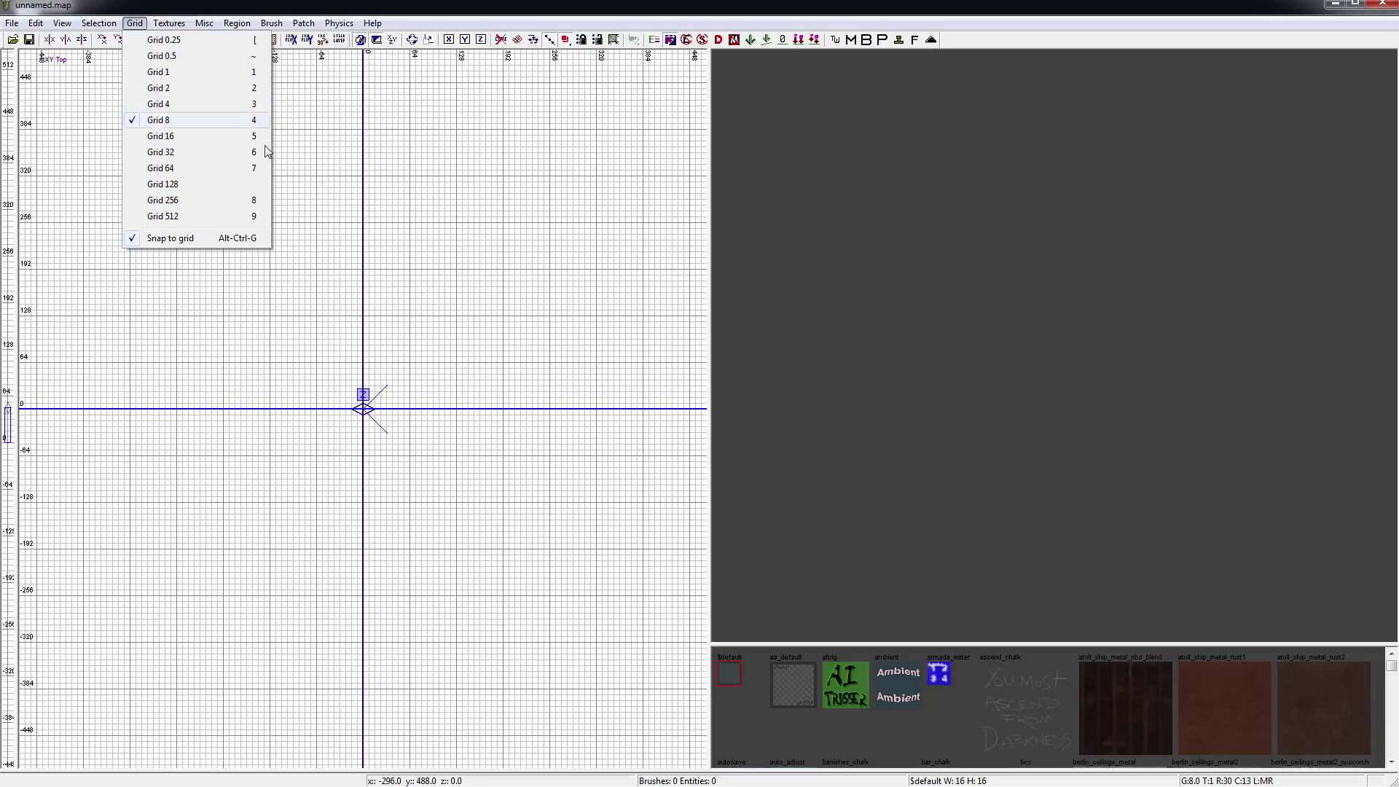
pyautogui.click(173, 126)
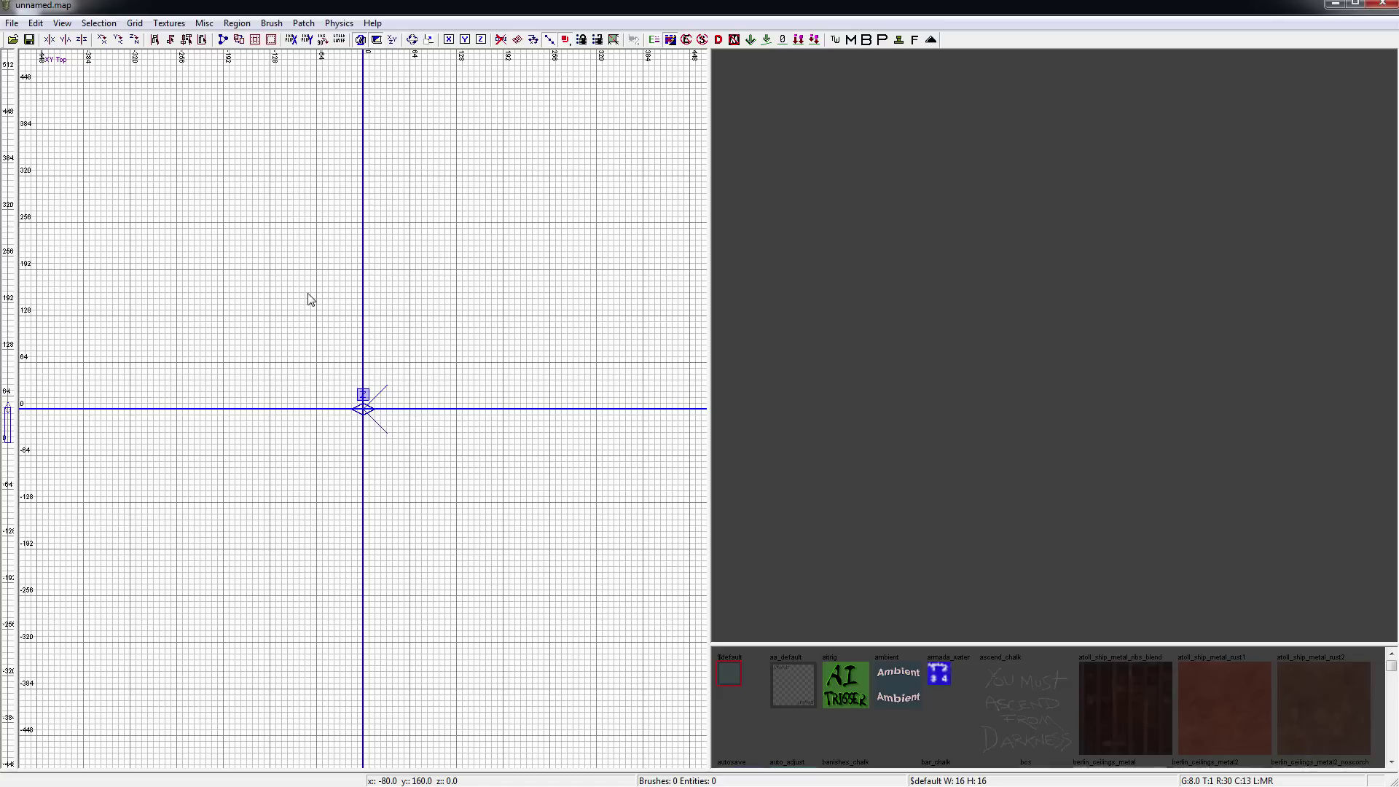
pyautogui.press('3')
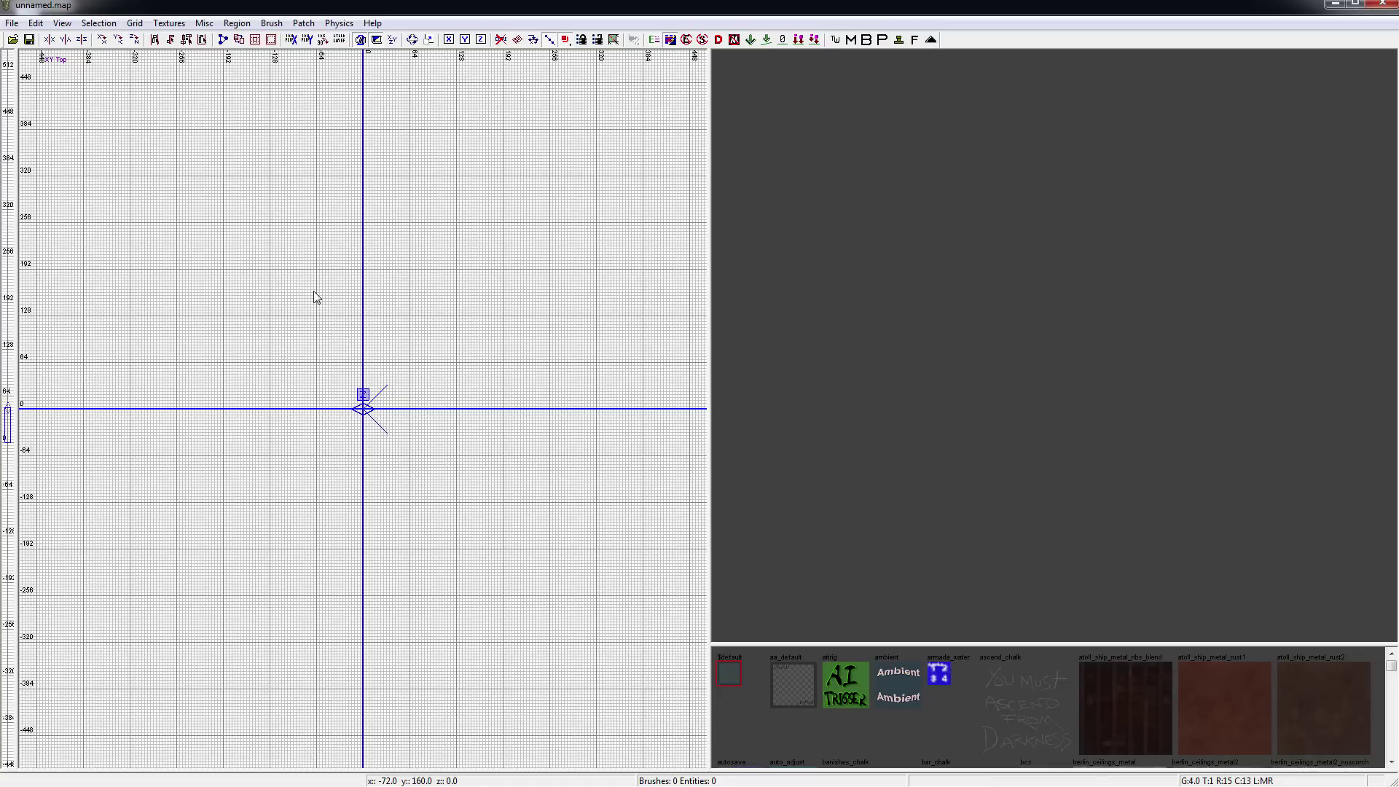
pyautogui.press('4')
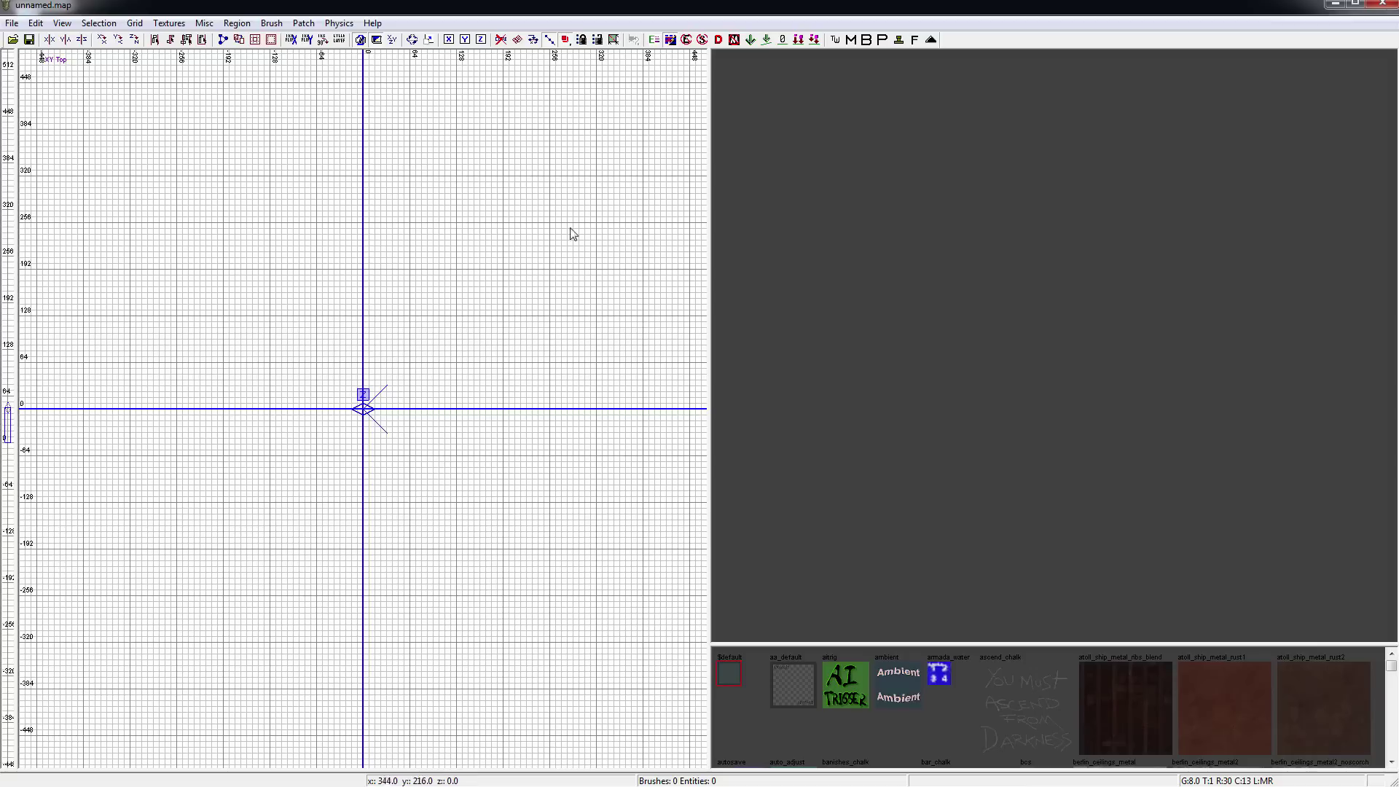
# - Draw a rectangular brush about 408 by 216 units above the X axis in the top view
pyautogui.moveTo(229, 211); pyautogui.dragTo(526, 368)
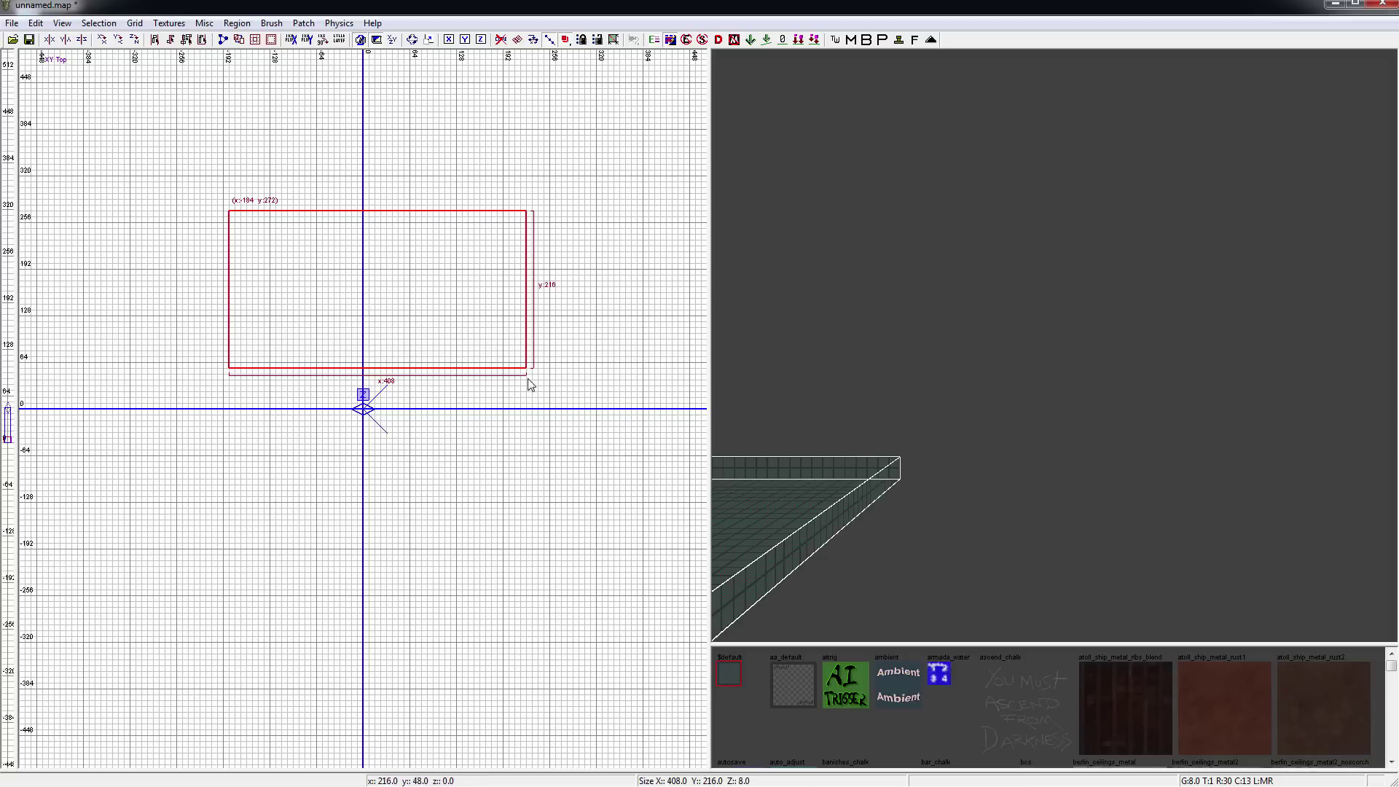
pyautogui.rightClick(955, 490)
pyautogui.moveTo(955, 490); pyautogui.dragTo(911, 491, button='right')
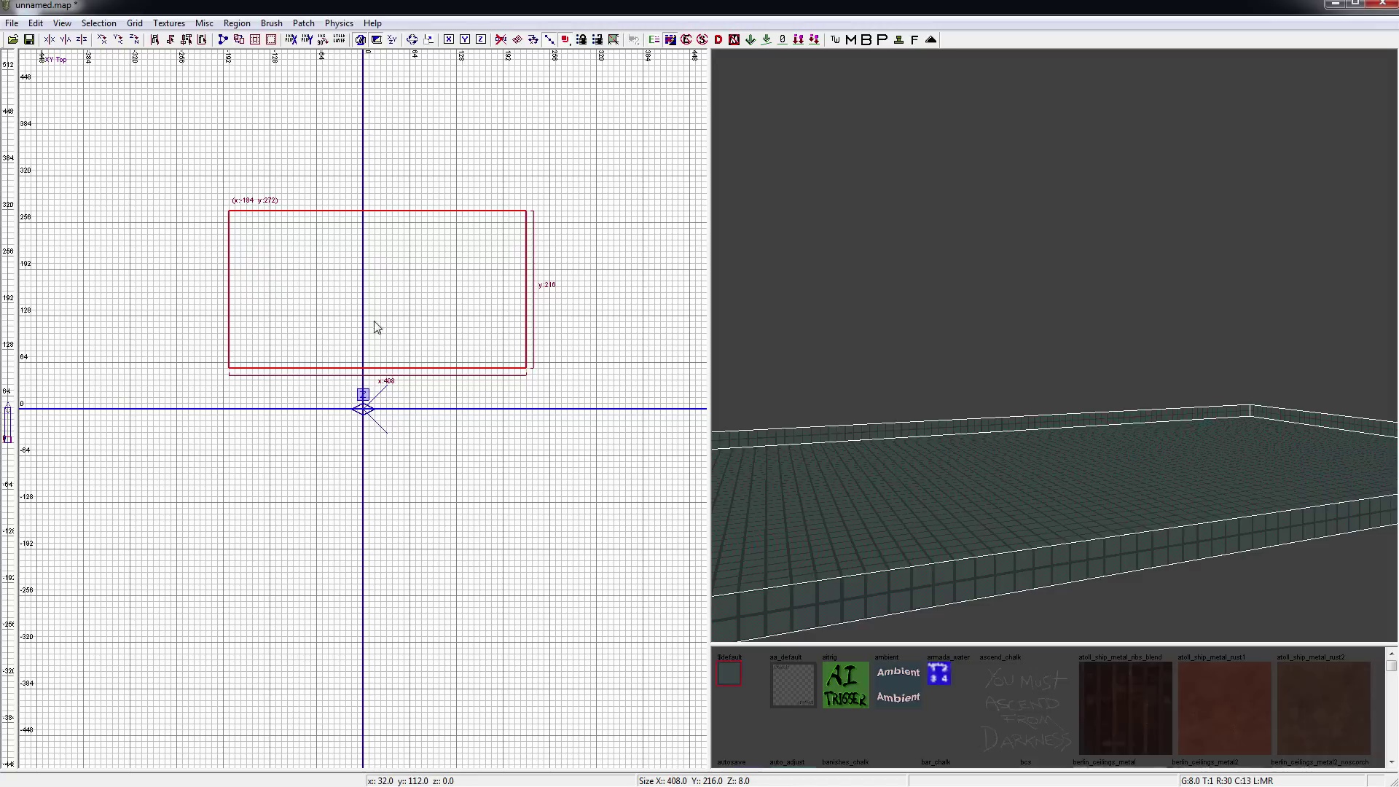
# - Raise the brush's height from the front view to 24 units or more, and extend its Y depth to 240 units
pyautogui.hotkey('ctrl', 'Tab')
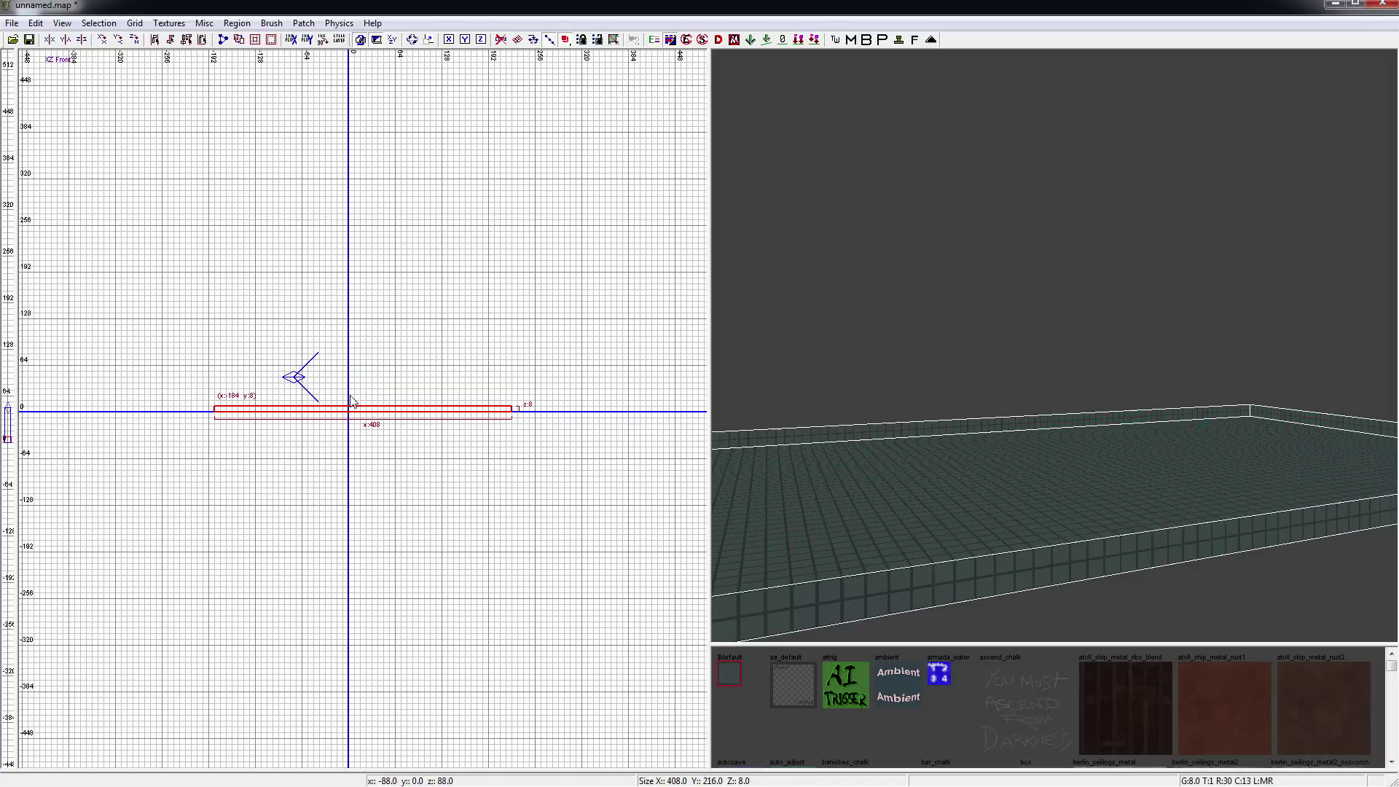
pyautogui.hotkey('ctrl', 'Tab')
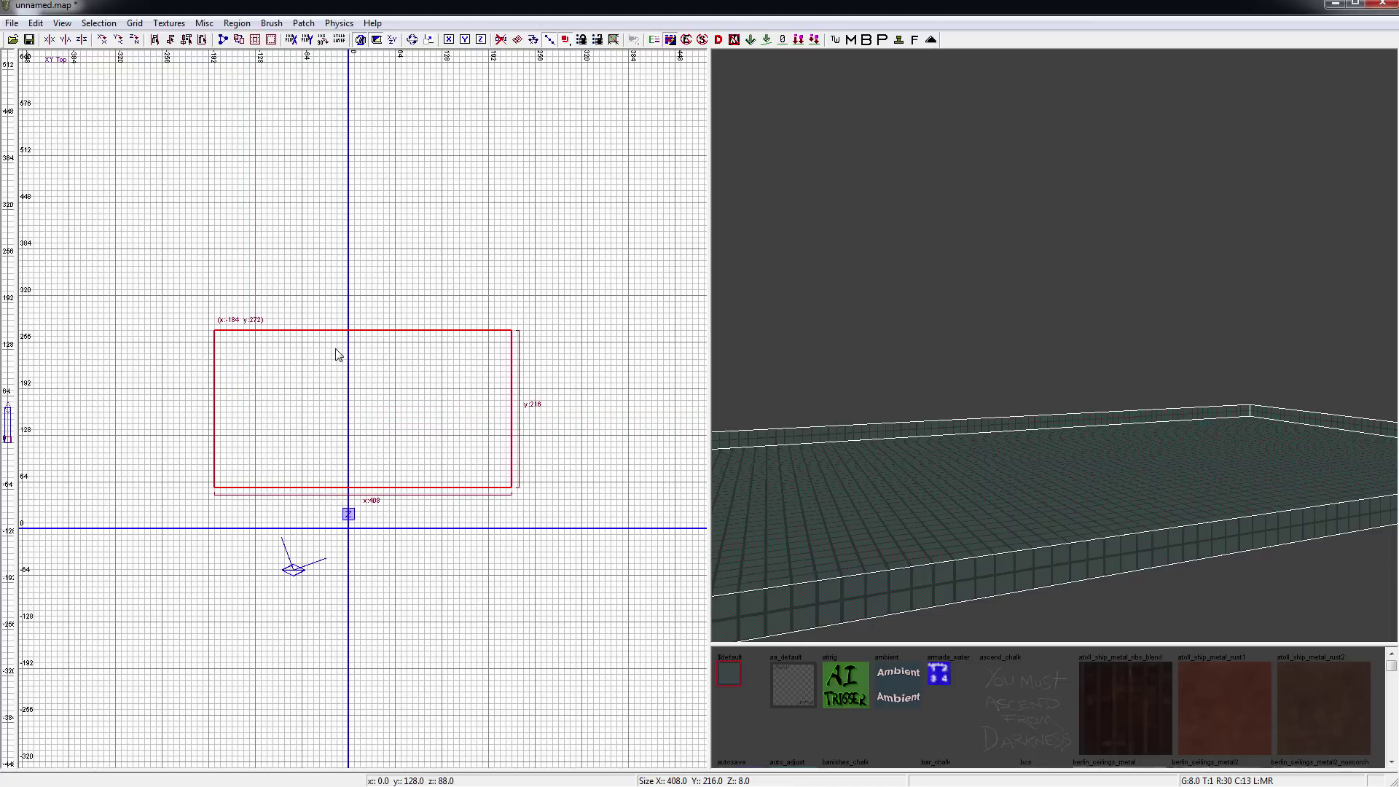
pyautogui.hotkey('ctrl', 'Tab')
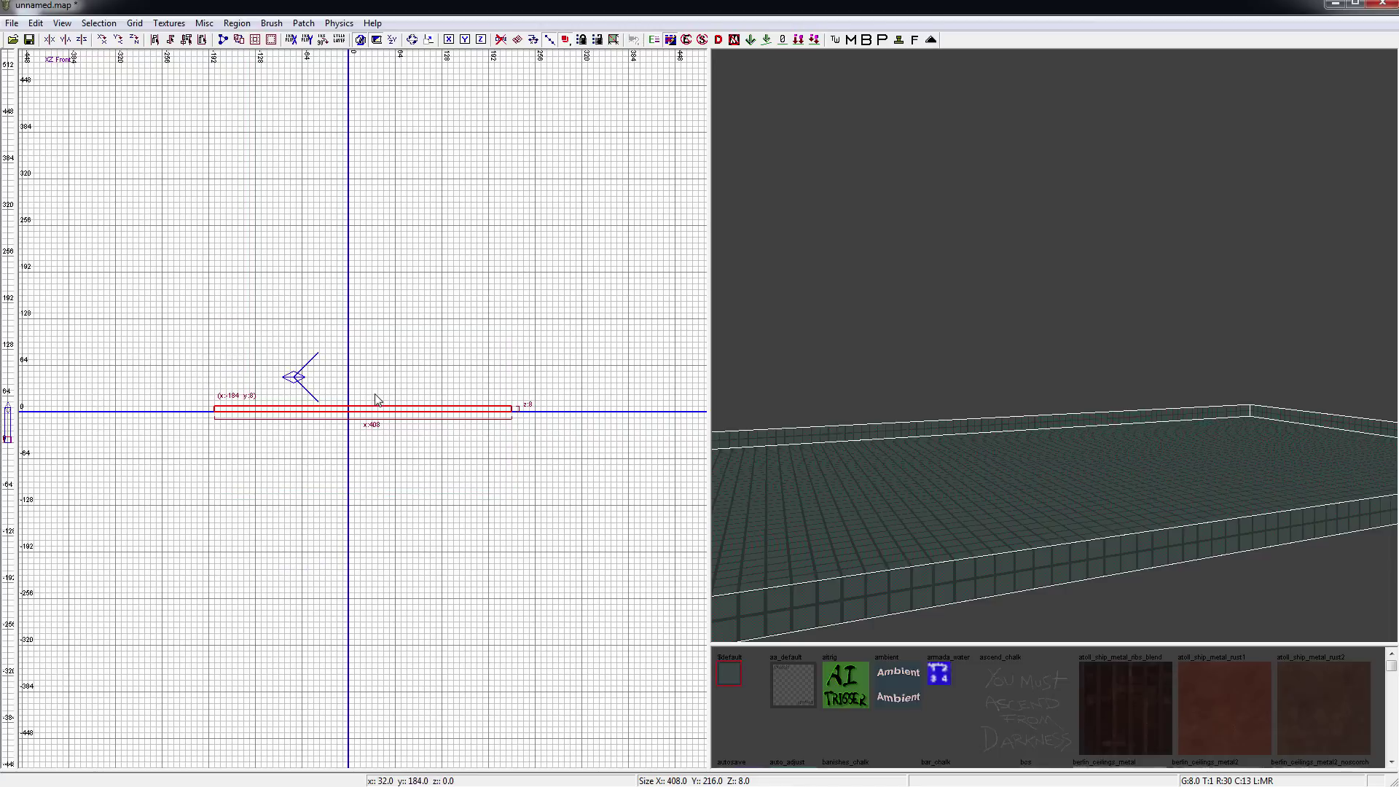
pyautogui.moveTo(385, 340)
pyautogui.mouseDown()
pyautogui.moveTo(381, 243)
pyautogui.moveTo(397, 325)
pyautogui.mouseUp()
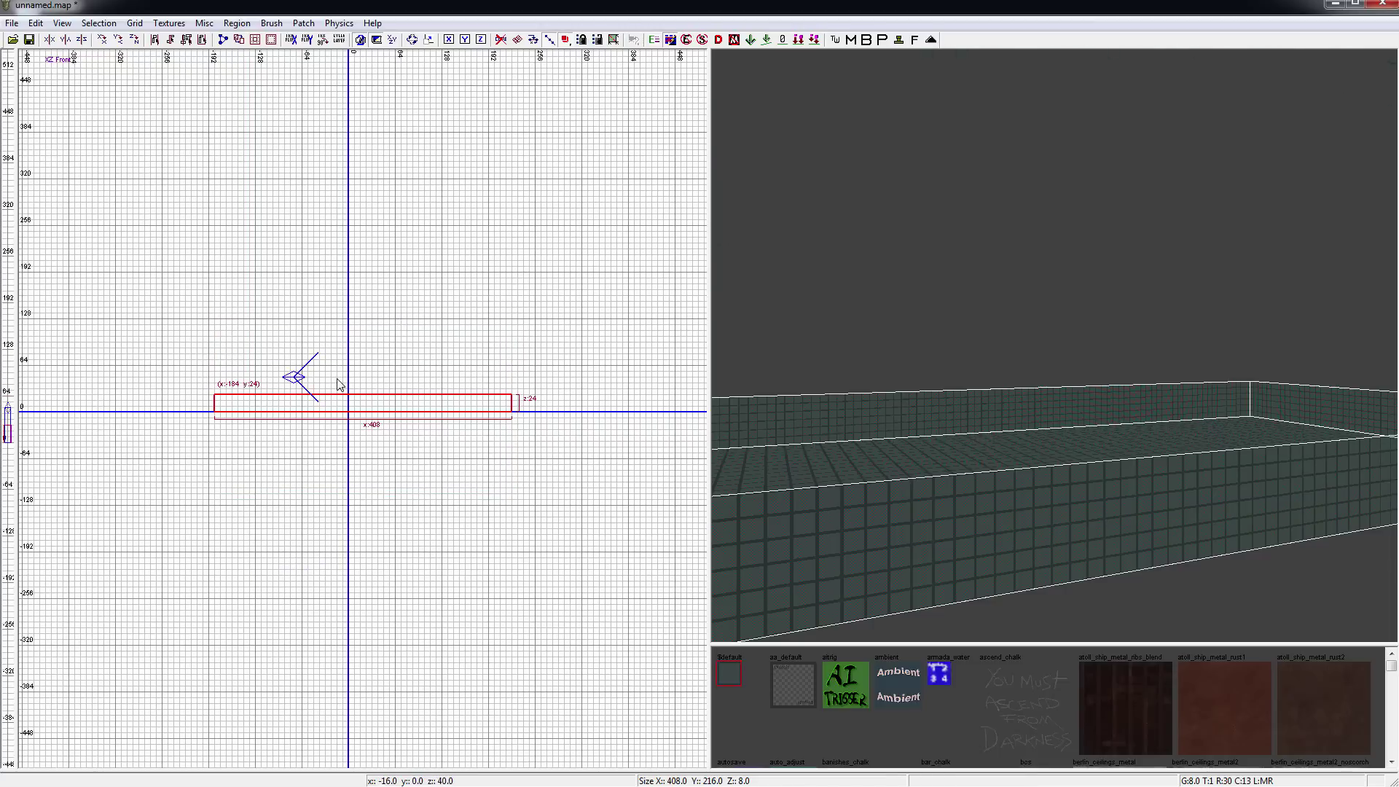
pyautogui.hotkey('ctrl', 'Tab')
pyautogui.moveTo(412, 397)
pyautogui.mouseDown()
pyautogui.moveTo(428, 405)
pyautogui.moveTo(555, 350)
pyautogui.moveTo(441, 378)
pyautogui.mouseUp()
pyautogui.hotkey('ctrl', 'Tab')
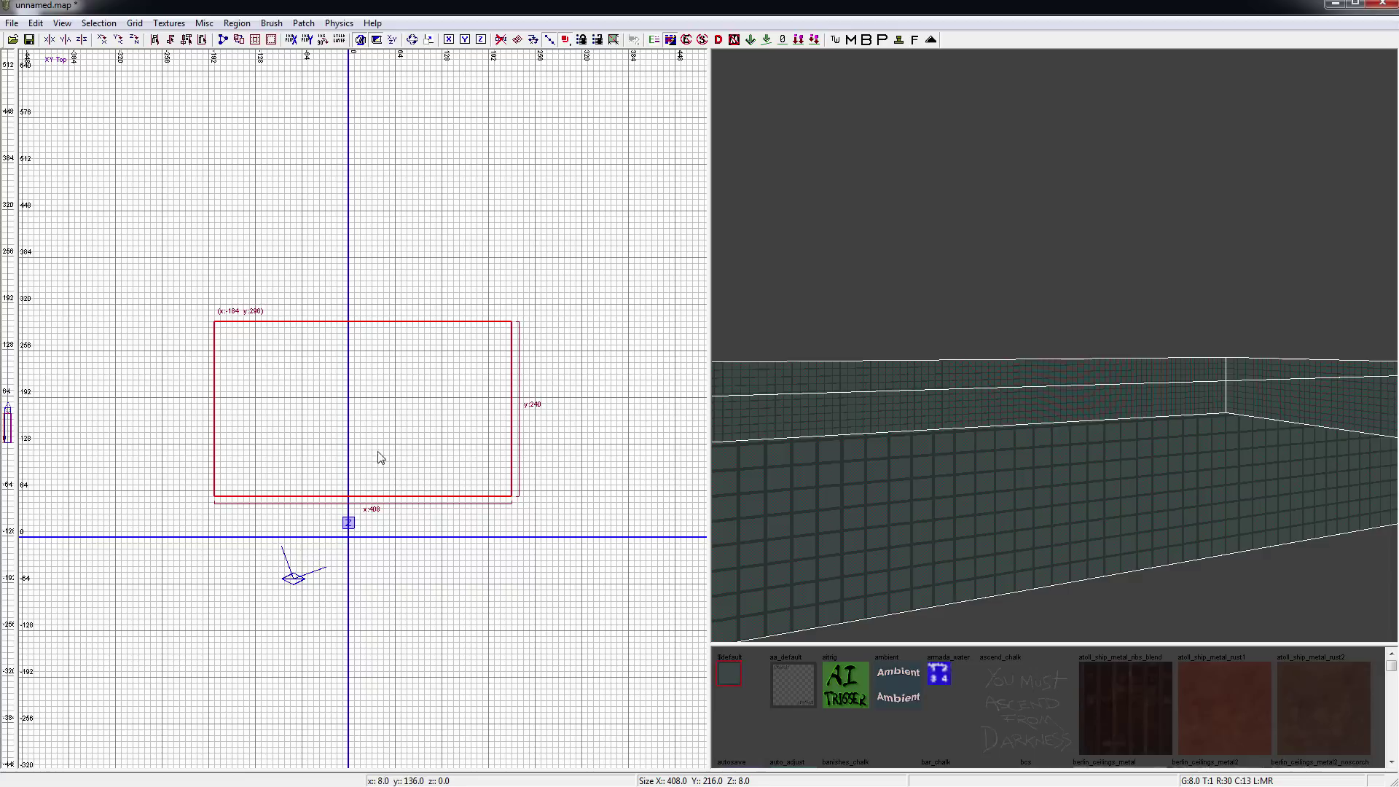
# - Resize the brush from the side to 376 units along X and 96 units high, and return to the top view
pyautogui.hotkey('ctrl', 'Tab')
pyautogui.moveTo(396, 383)
pyautogui.mouseDown()
pyautogui.moveTo(381, 362)
pyautogui.moveTo(393, 274)
pyautogui.moveTo(566, 382)
pyautogui.moveTo(422, 391)
pyautogui.mouseUp()
pyautogui.moveTo(208, 376); pyautogui.dragTo(315, 383)
pyautogui.moveTo(449, 392)
pyautogui.mouseDown()
pyautogui.moveTo(408, 392)
pyautogui.moveTo(508, 390)
pyautogui.mouseUp()
pyautogui.moveTo(329, 387); pyautogui.dragTo(234, 373)
pyautogui.hotkey('ctrl', 'Tab')
pyautogui.hotkey('ctrl', 'Tab')
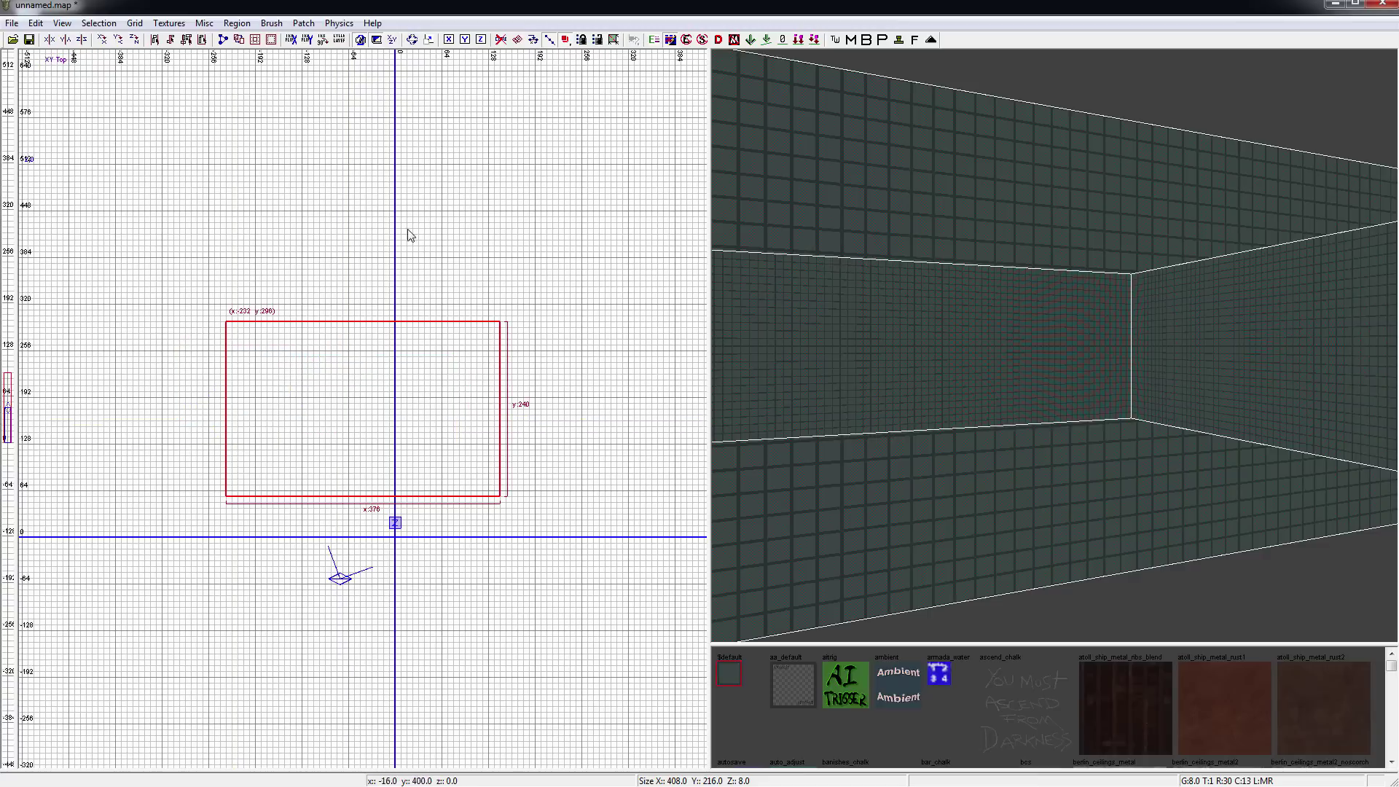
# - Shrink the brush in the top view to 280 units along X and 168 units along Y
pyautogui.moveTo(368, 231)
pyautogui.mouseDown()
pyautogui.moveTo(369, 219)
pyautogui.moveTo(394, 237)
pyautogui.moveTo(401, 221)
pyautogui.moveTo(401, 408)
pyautogui.moveTo(440, 132)
pyautogui.moveTo(430, 259)
pyautogui.mouseUp()
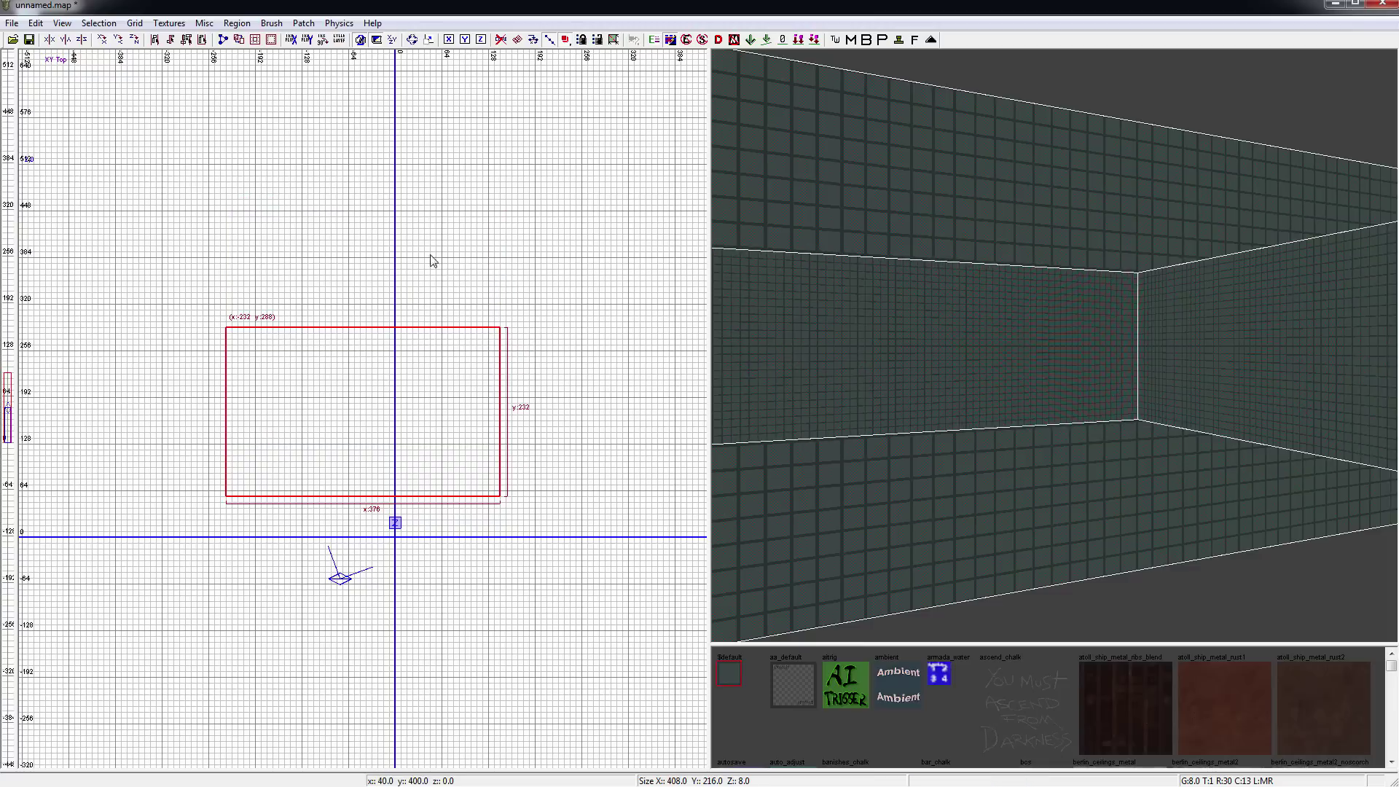
pyautogui.moveTo(593, 415)
pyautogui.mouseDown()
pyautogui.moveTo(552, 427)
pyautogui.moveTo(386, 417)
pyautogui.moveTo(569, 421)
pyautogui.mouseUp()
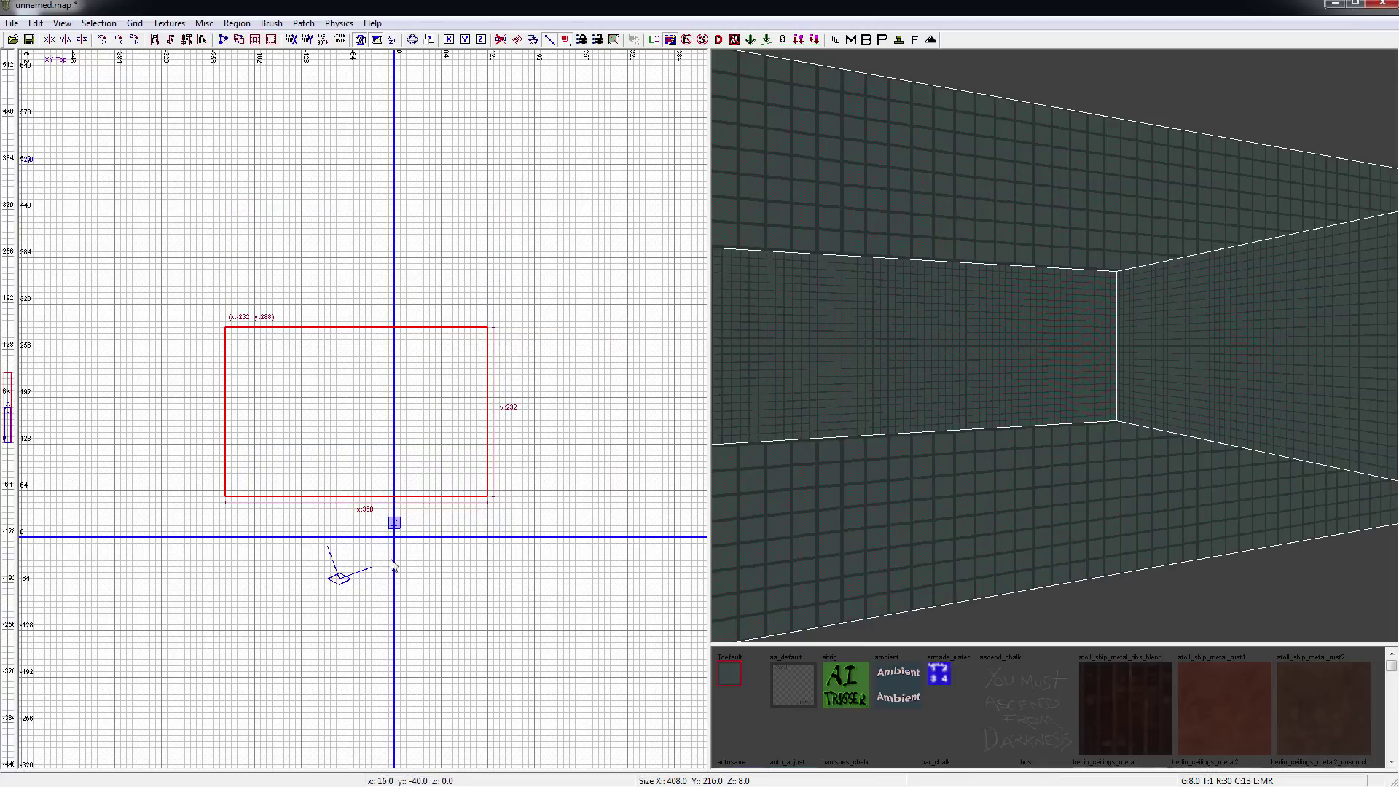
pyautogui.moveTo(379, 561)
pyautogui.mouseDown()
pyautogui.moveTo(368, 591)
pyautogui.moveTo(381, 519)
pyautogui.mouseUp()
pyautogui.moveTo(138, 389)
pyautogui.mouseDown()
pyautogui.moveTo(218, 412)
pyautogui.moveTo(278, 409)
pyautogui.moveTo(179, 406)
pyautogui.moveTo(285, 373)
pyautogui.mouseUp()
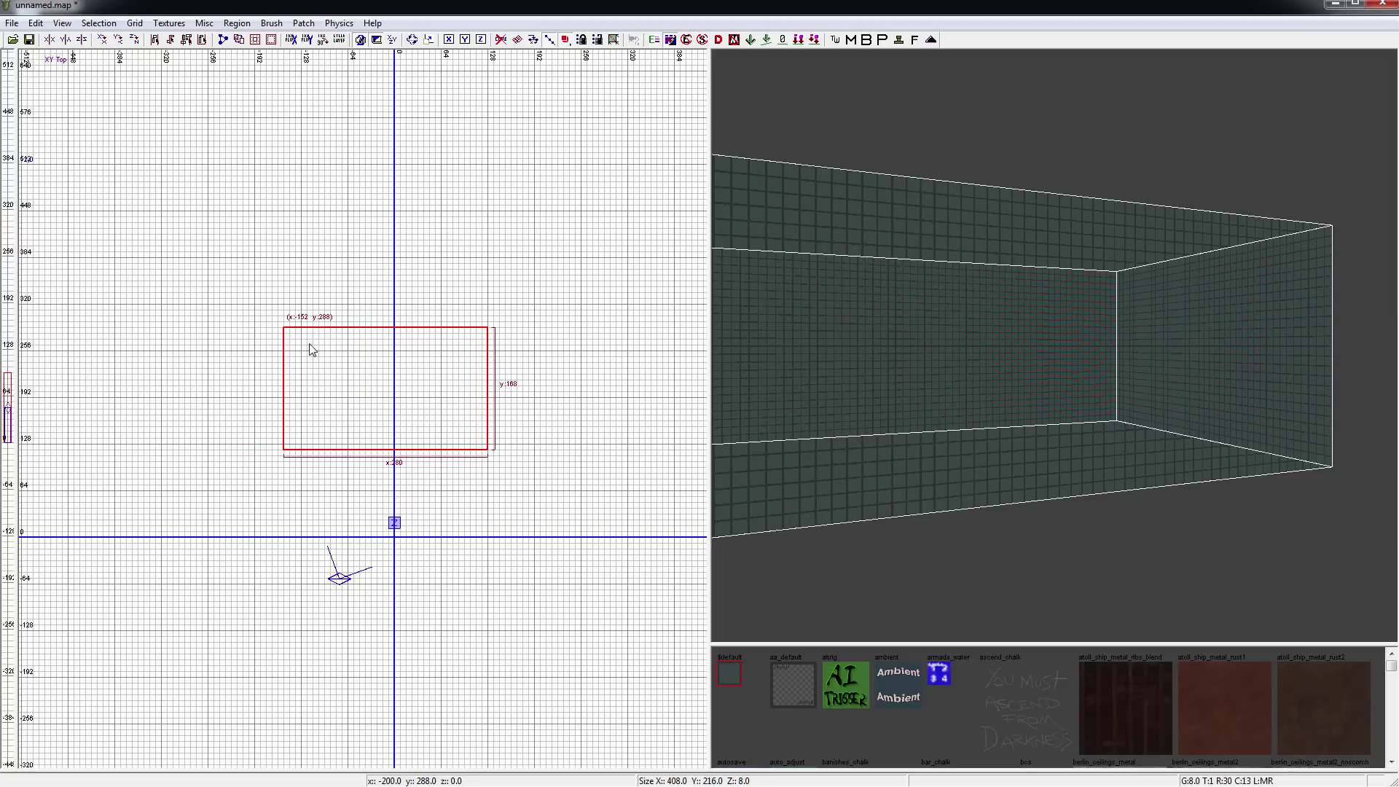
# - Move the brush 8 units in the negative X direction, and practise deselecting and reselecting it, leaving it deselected
pyautogui.moveTo(378, 381)
pyautogui.mouseDown()
pyautogui.moveTo(483, 318)
pyautogui.moveTo(422, 281)
pyautogui.moveTo(326, 317)
pyautogui.moveTo(365, 378)
pyautogui.mouseUp()
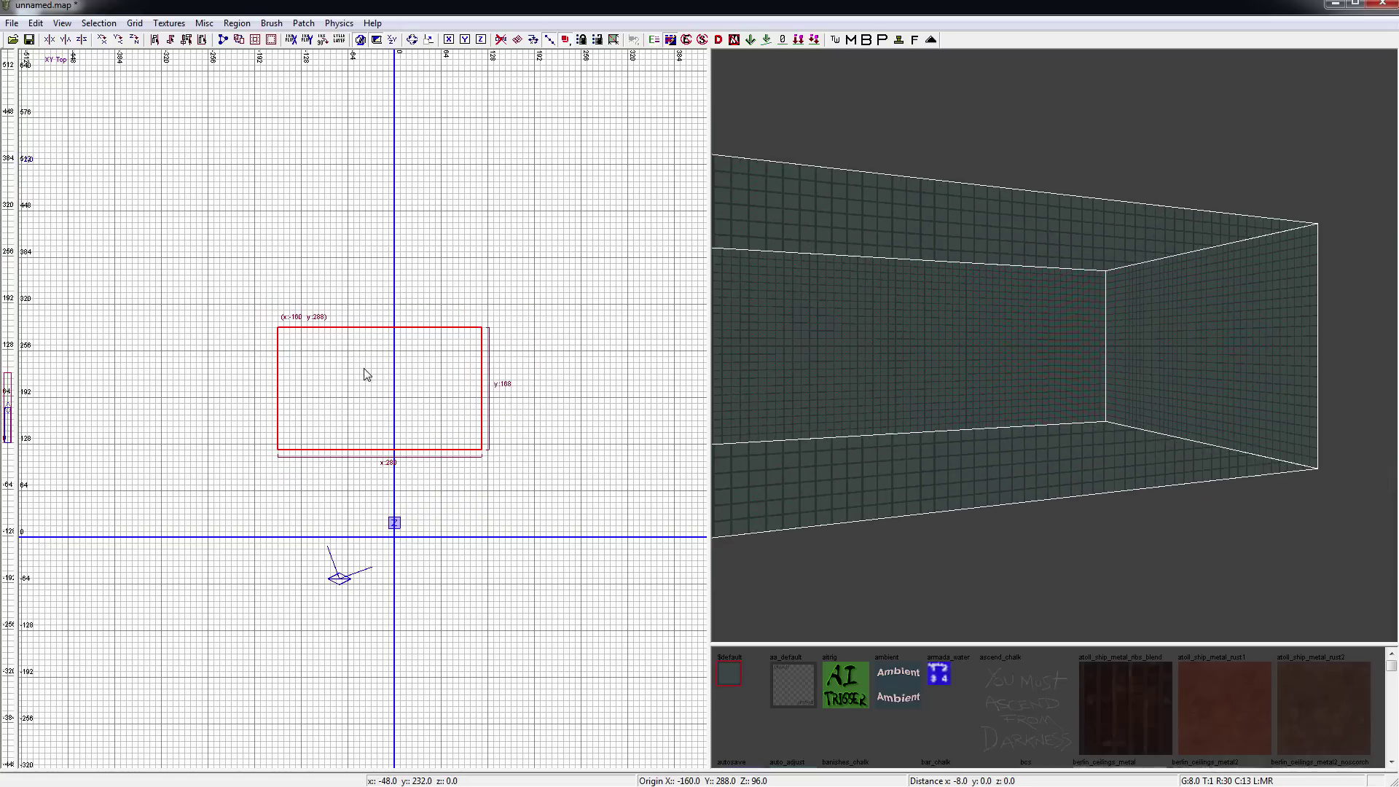
pyautogui.press('Escape')
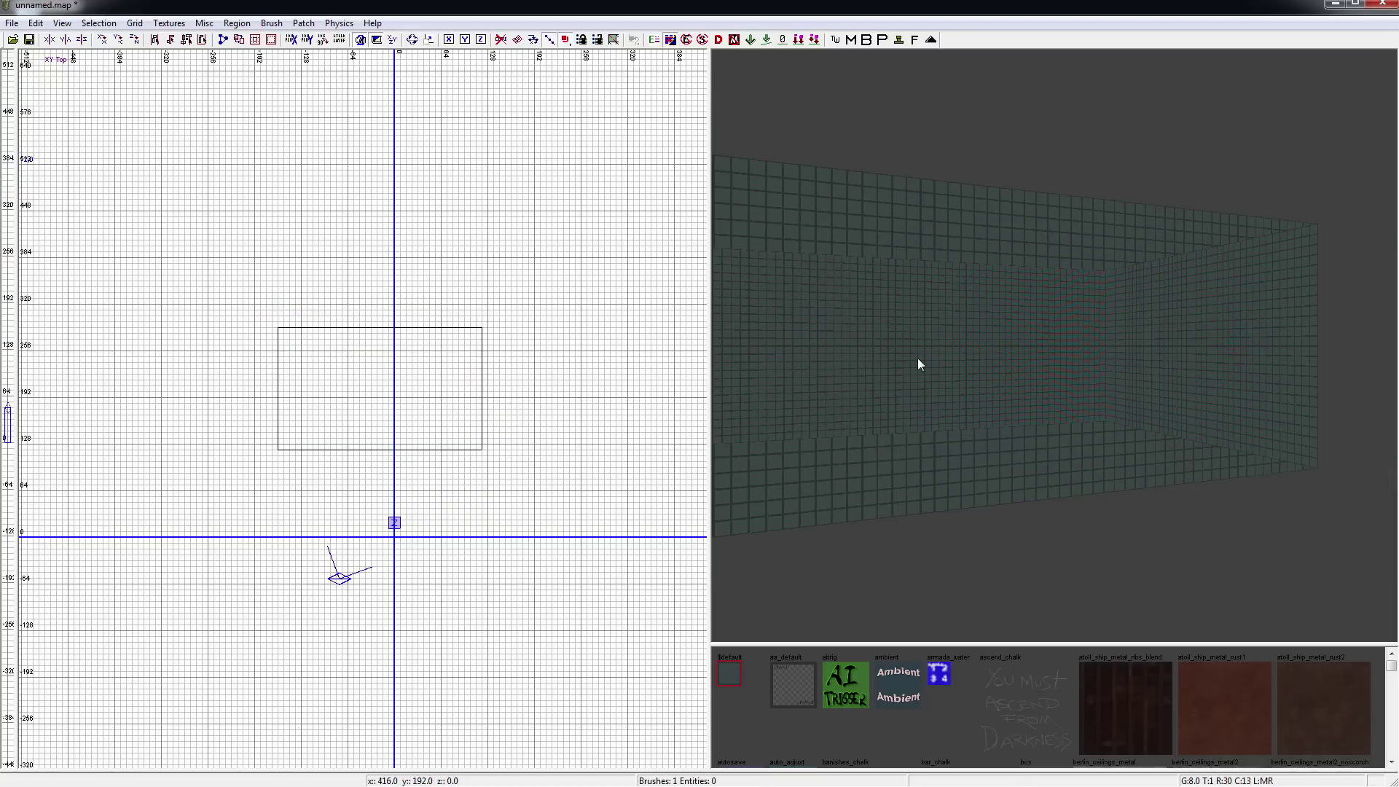
pyautogui.keyDown('shift'); pyautogui.click(399, 373); pyautogui.keyUp('shift')
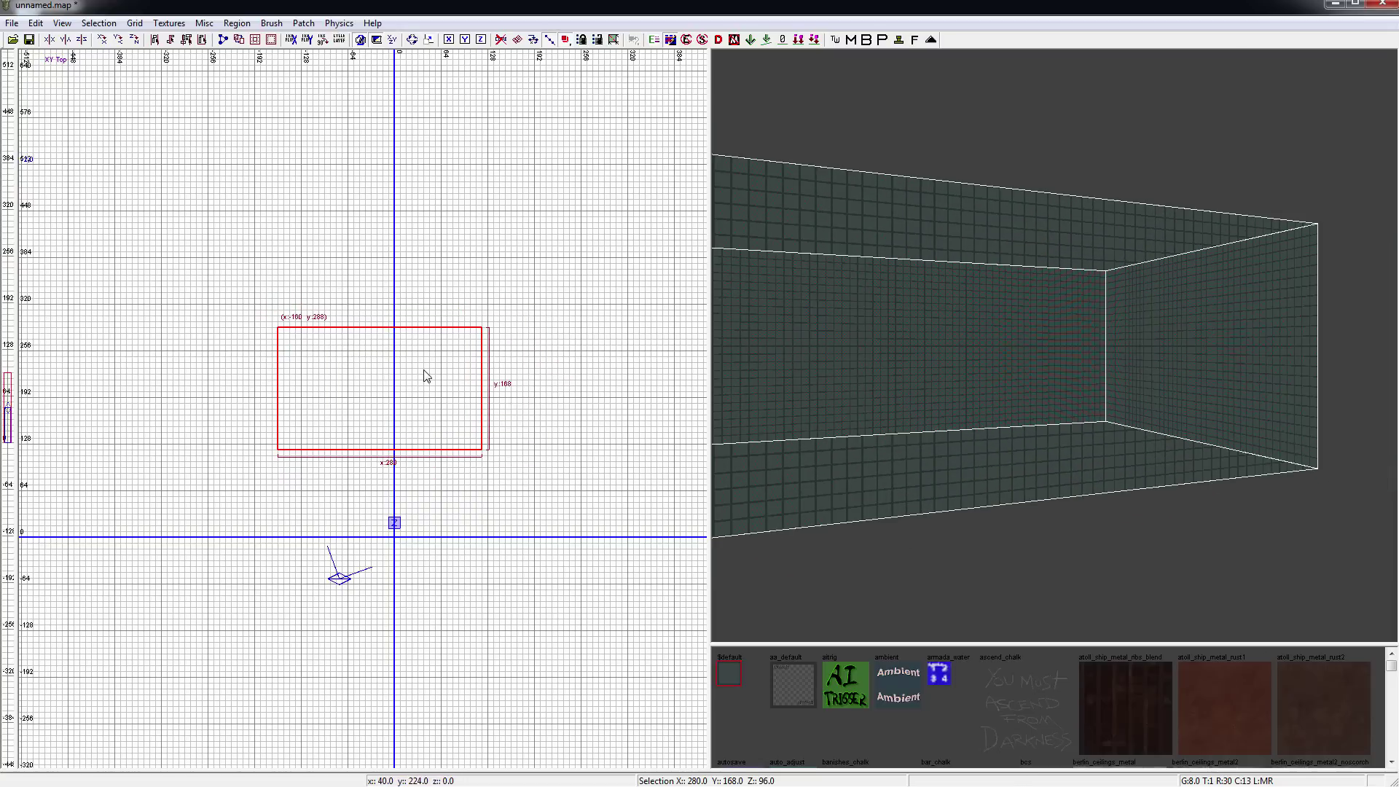
pyautogui.press('Escape')
# - Draw a small trial brush overlapping the large one's upper edge, resize it to 8 by 48 units, and delete it
pyautogui.moveTo(318, 275); pyautogui.dragTo(356, 392)
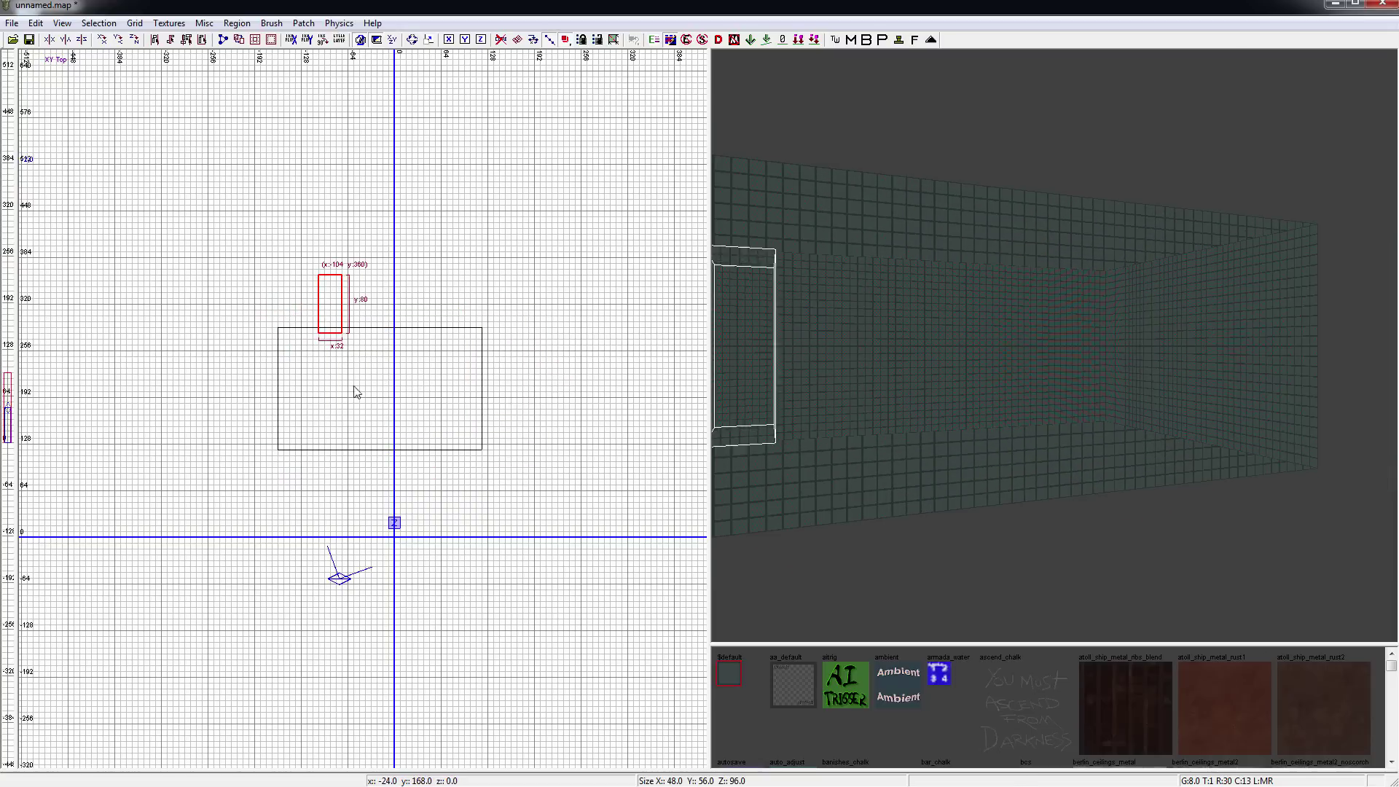
pyautogui.moveTo(482, 261); pyautogui.dragTo(362, 337)
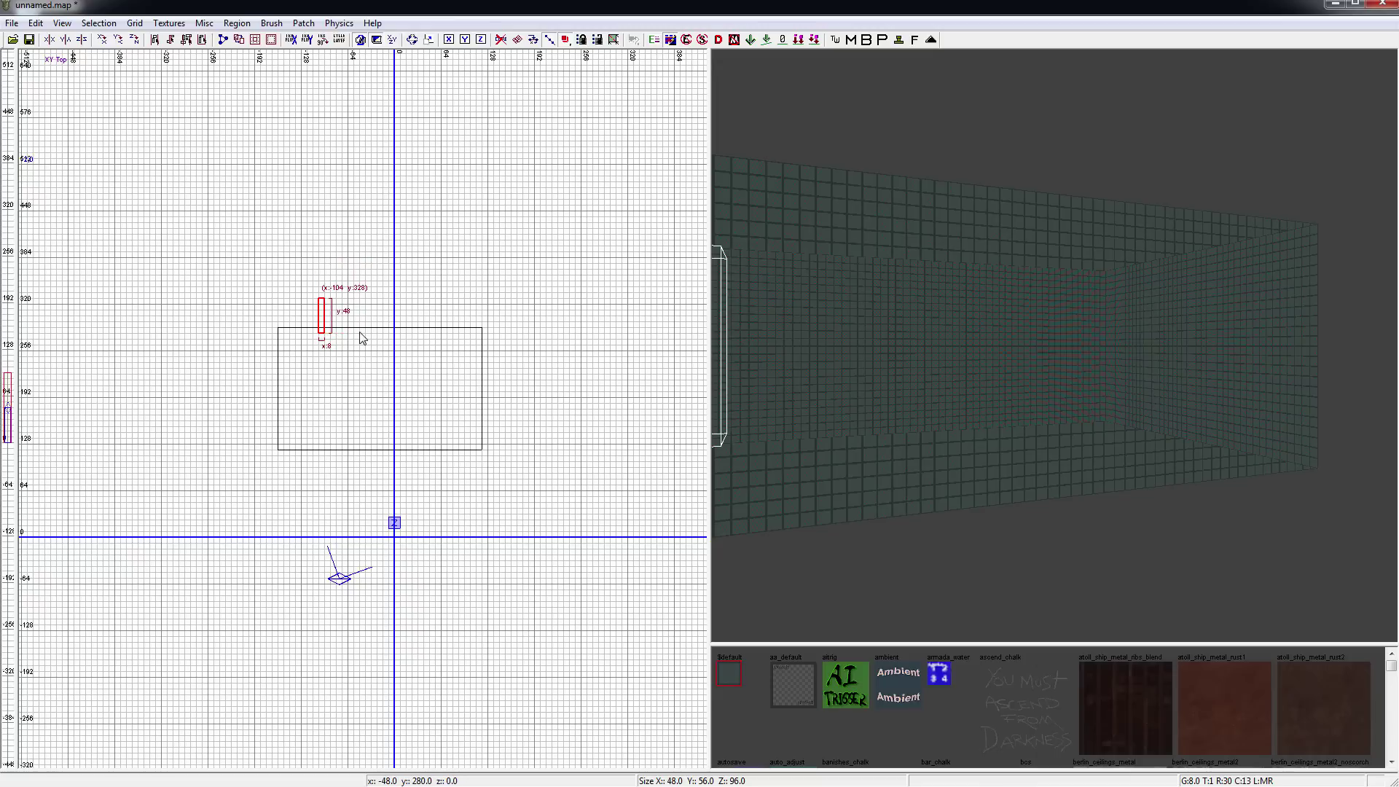
pyautogui.press('BackSpace')
pyautogui.keyDown('shift'); pyautogui.click(352, 366); pyautogui.keyUp('shift')
pyautogui.press('Escape')
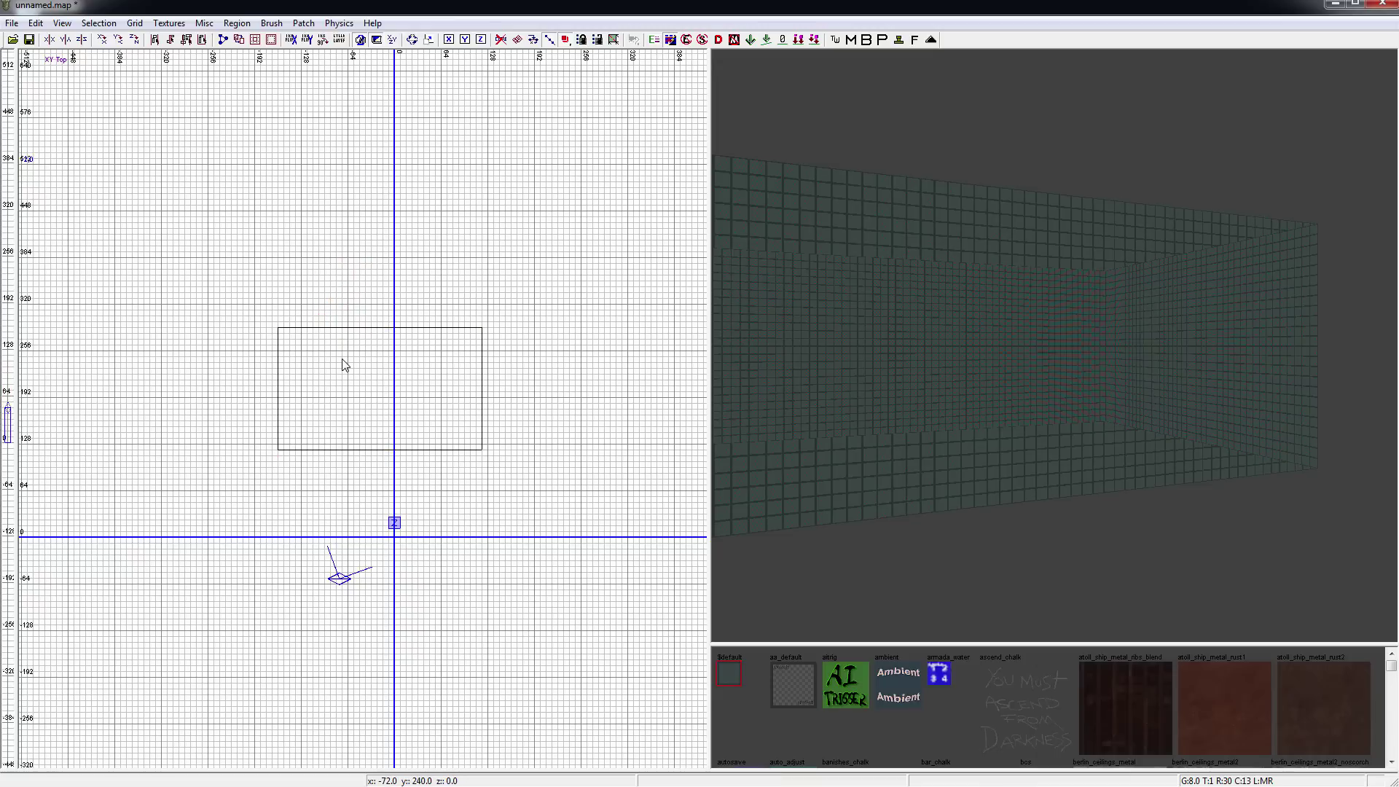
# - Practise drawing and deleting brushes above the large one, with sizes of 200 by 120 and 256 by 192 units
pyautogui.moveTo(289, 211); pyautogui.dragTo(435, 298)
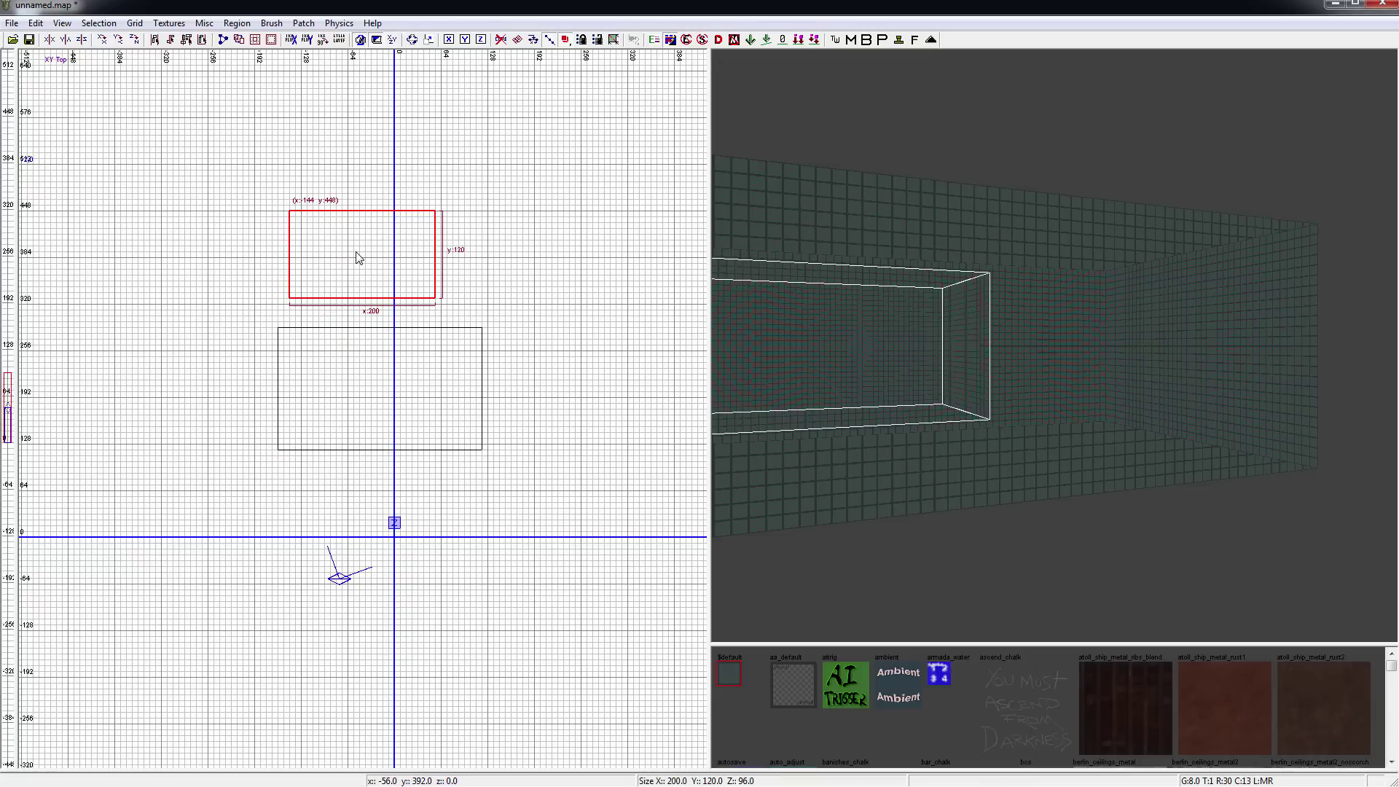
pyautogui.press('BackSpace')
pyautogui.moveTo(289, 182); pyautogui.dragTo(476, 321)
pyautogui.press('BackSpace')
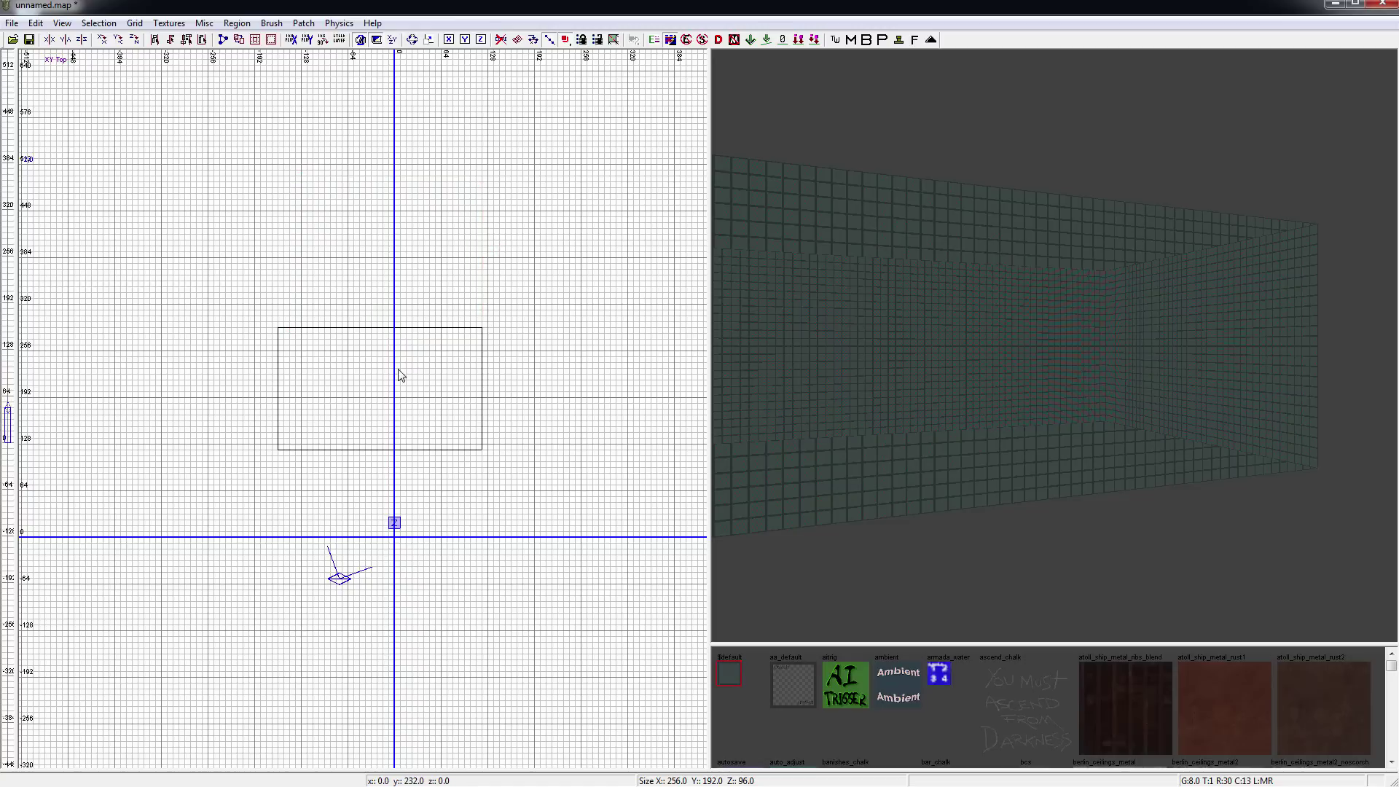
pyautogui.keyDown('shift'); pyautogui.click(367, 362); pyautogui.keyUp('shift')
pyautogui.press('Escape')
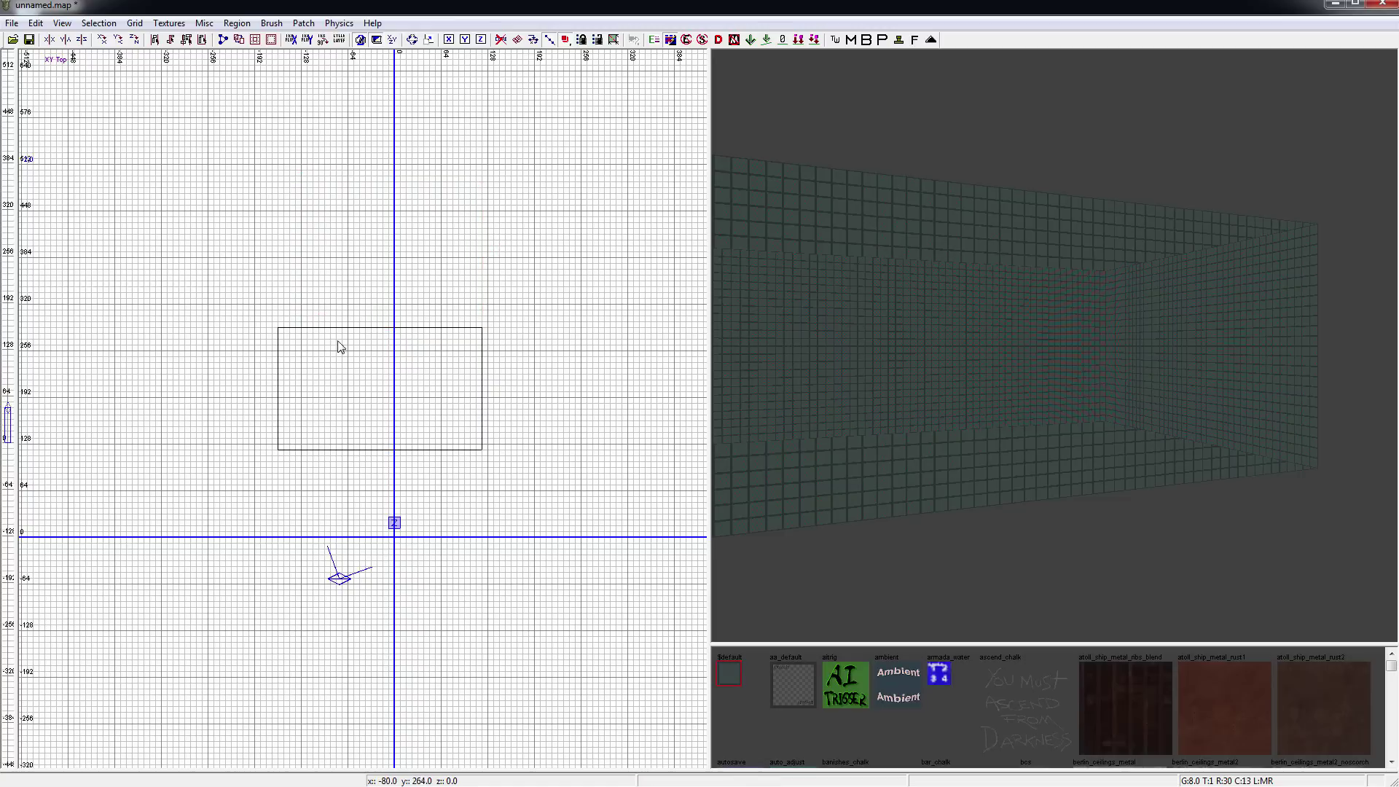
# - Clip the large brush along X -32, flip the cut to keep the positive-X part, and undo it
pyautogui.keyDown('shift'); pyautogui.click(337, 343); pyautogui.keyUp('shift')
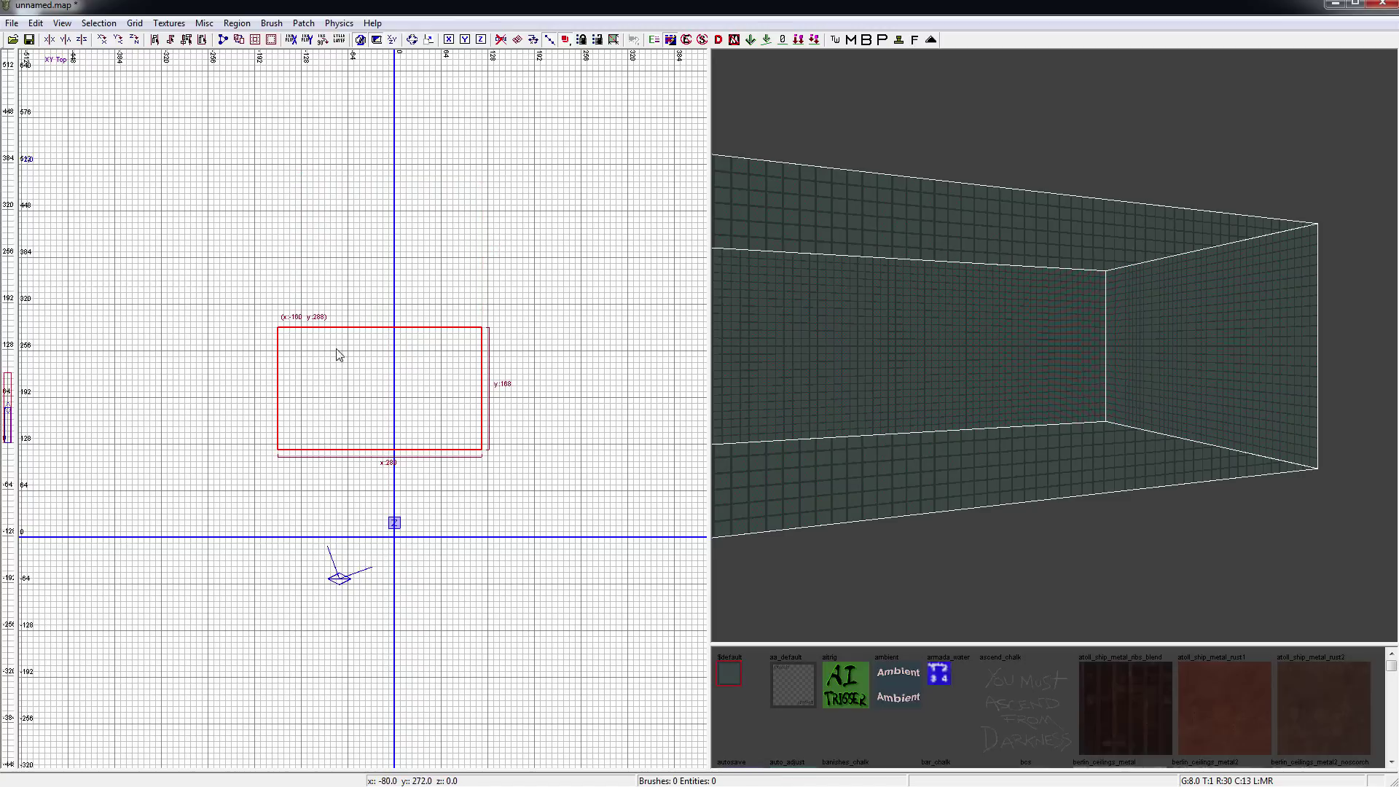
pyautogui.scroll(3, 337, 351)
pyautogui.moveTo(854, 372); pyautogui.dragTo(874, 343, button='right')
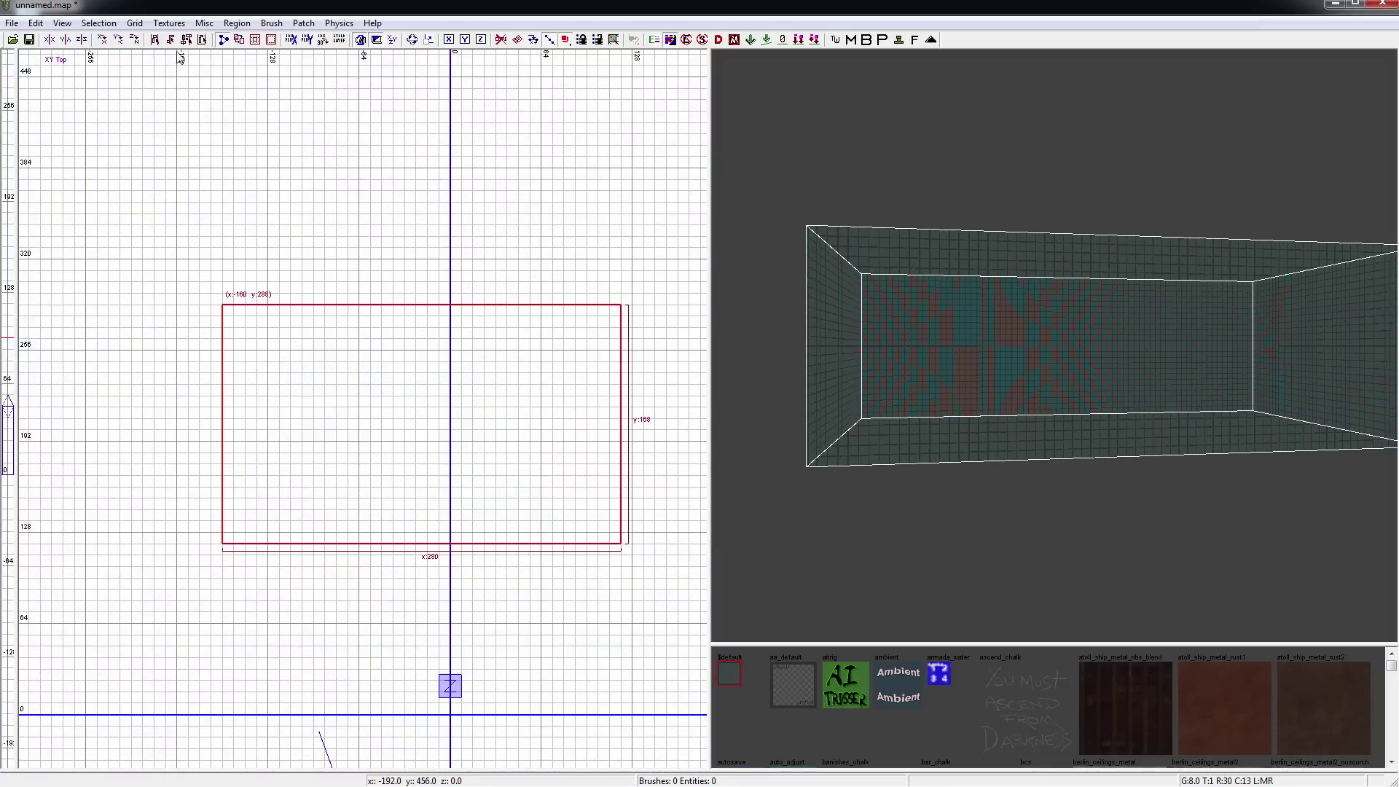
pyautogui.click(405, 305)
pyautogui.click(405, 373)
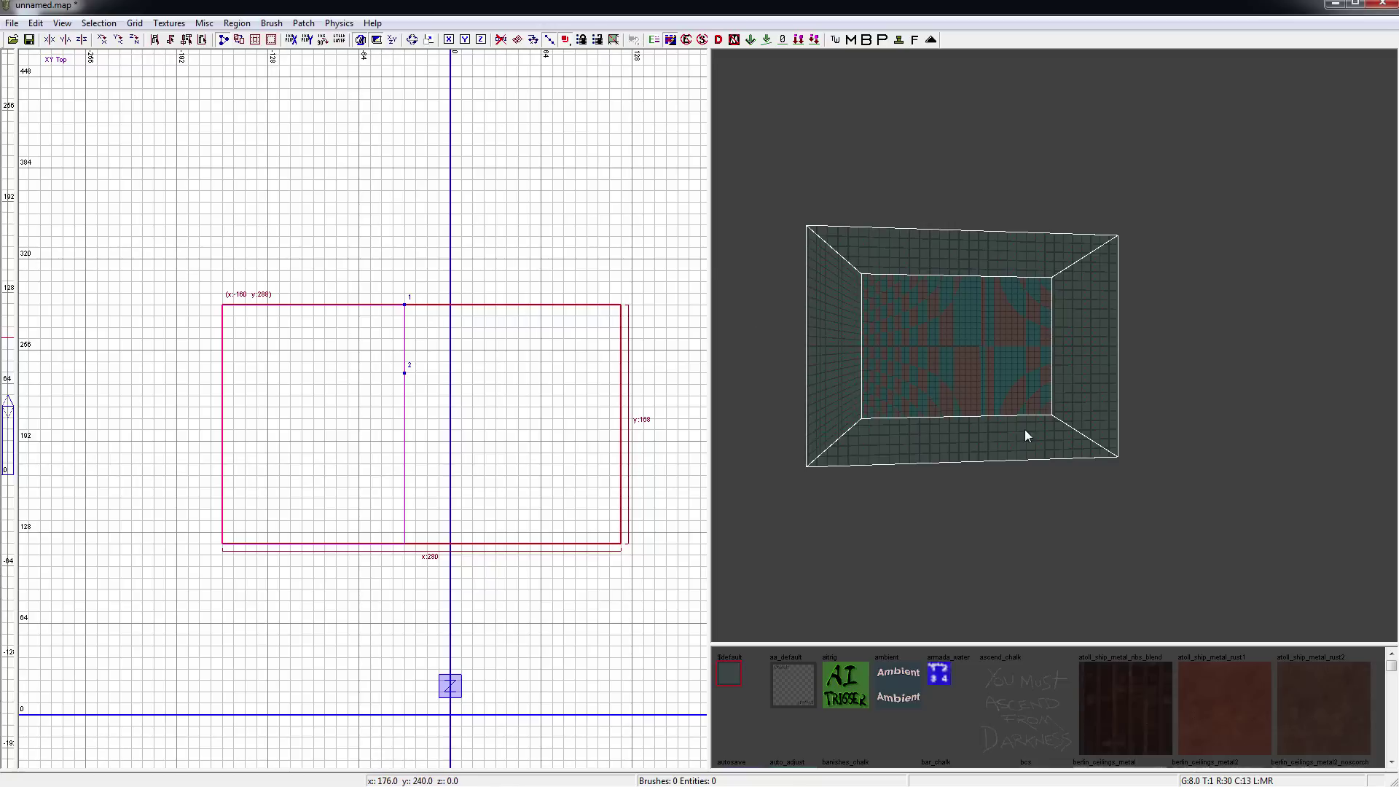
pyautogui.moveTo(1025, 434); pyautogui.dragTo(1079, 404, button='right')
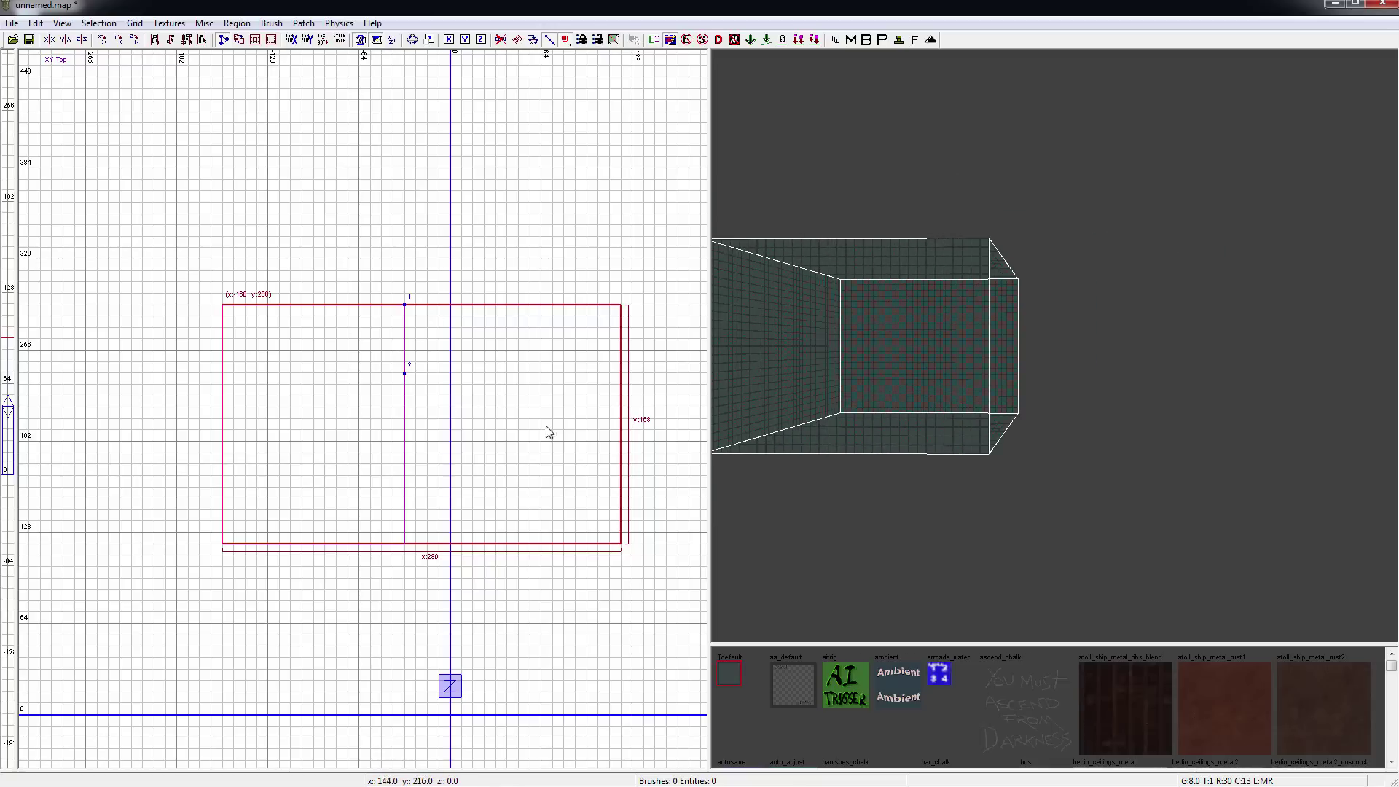
pyautogui.hotkey('ctrl', 'Return')
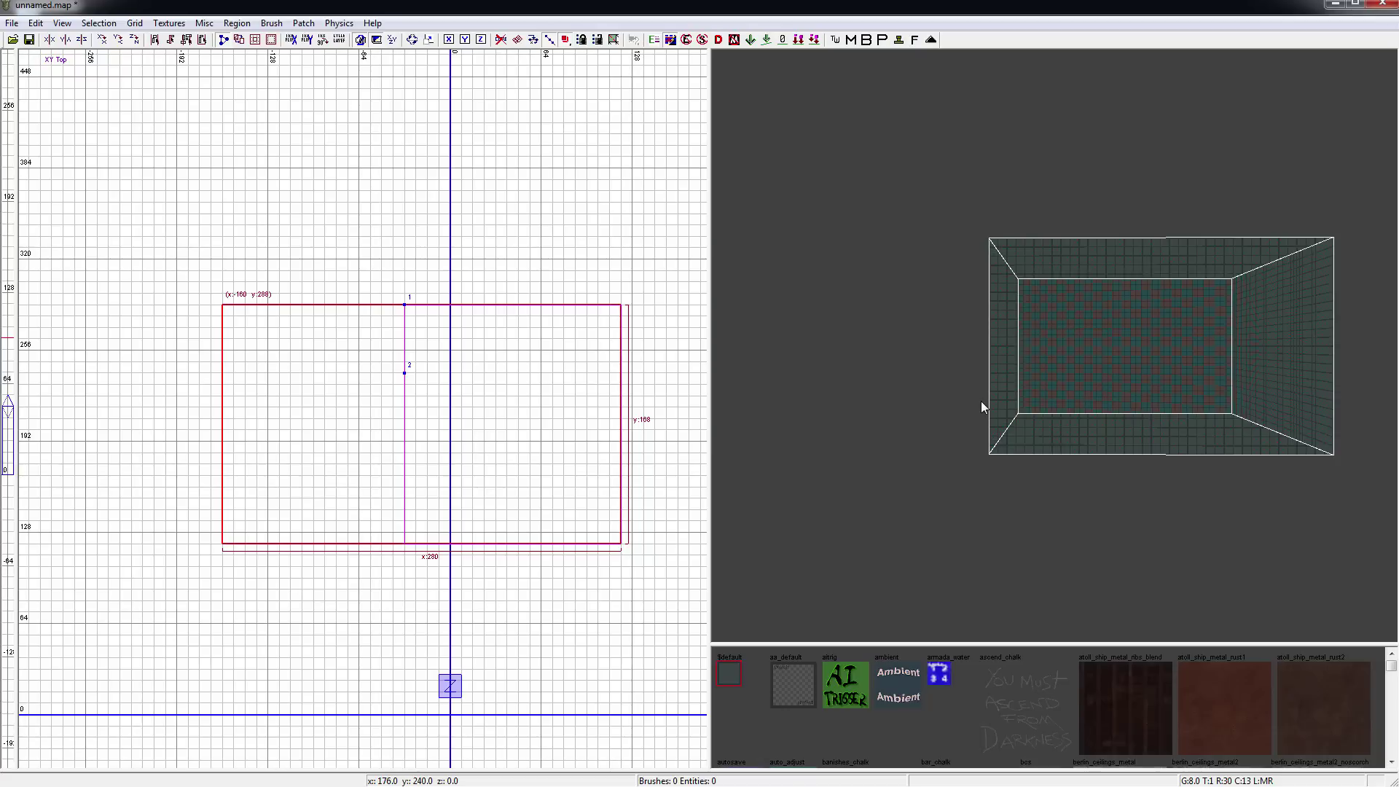
pyautogui.press('Return')
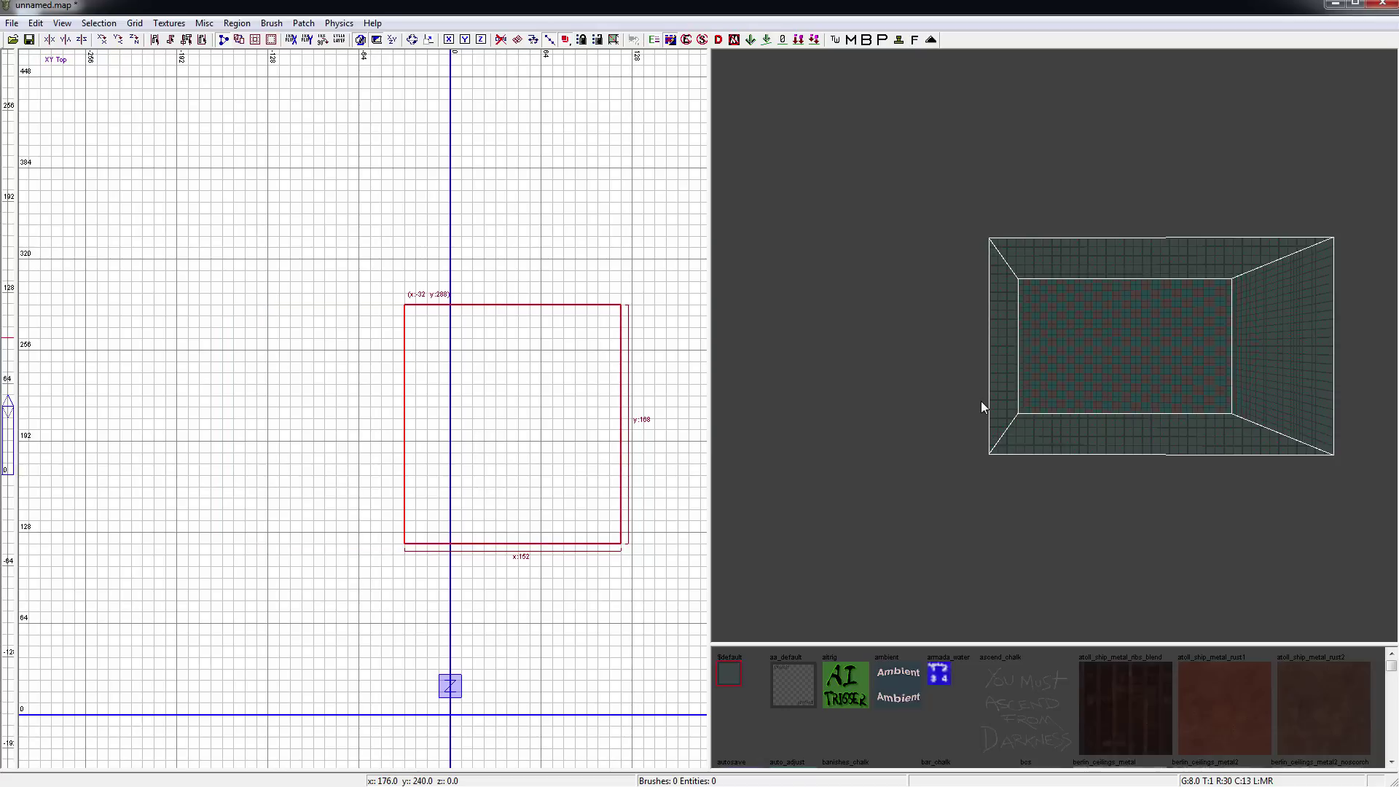
pyautogui.hotkey('ctrl', 'z')
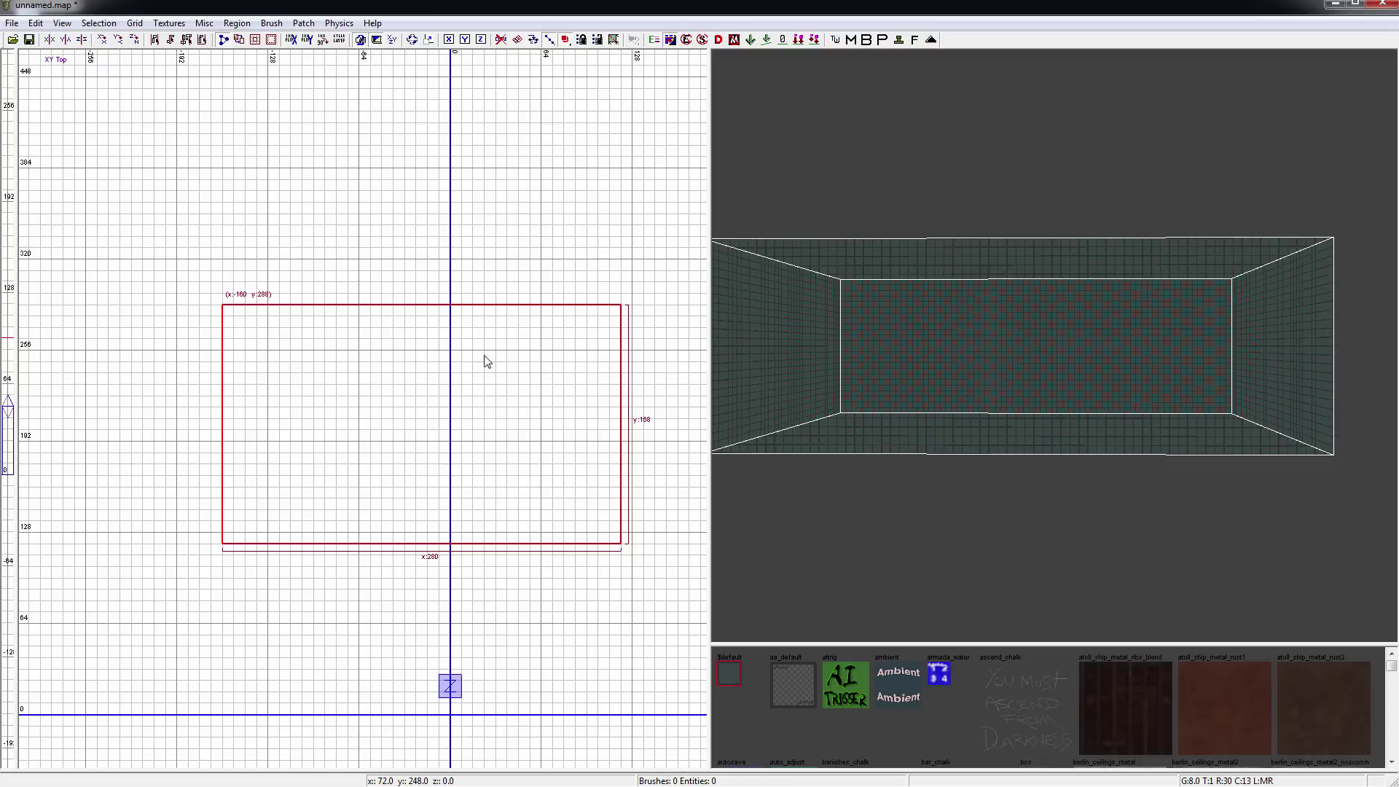
# - Clip the brush along X -64, keeping the positive-X part, and undo the cut
pyautogui.click(359, 316)
pyautogui.click(360, 394)
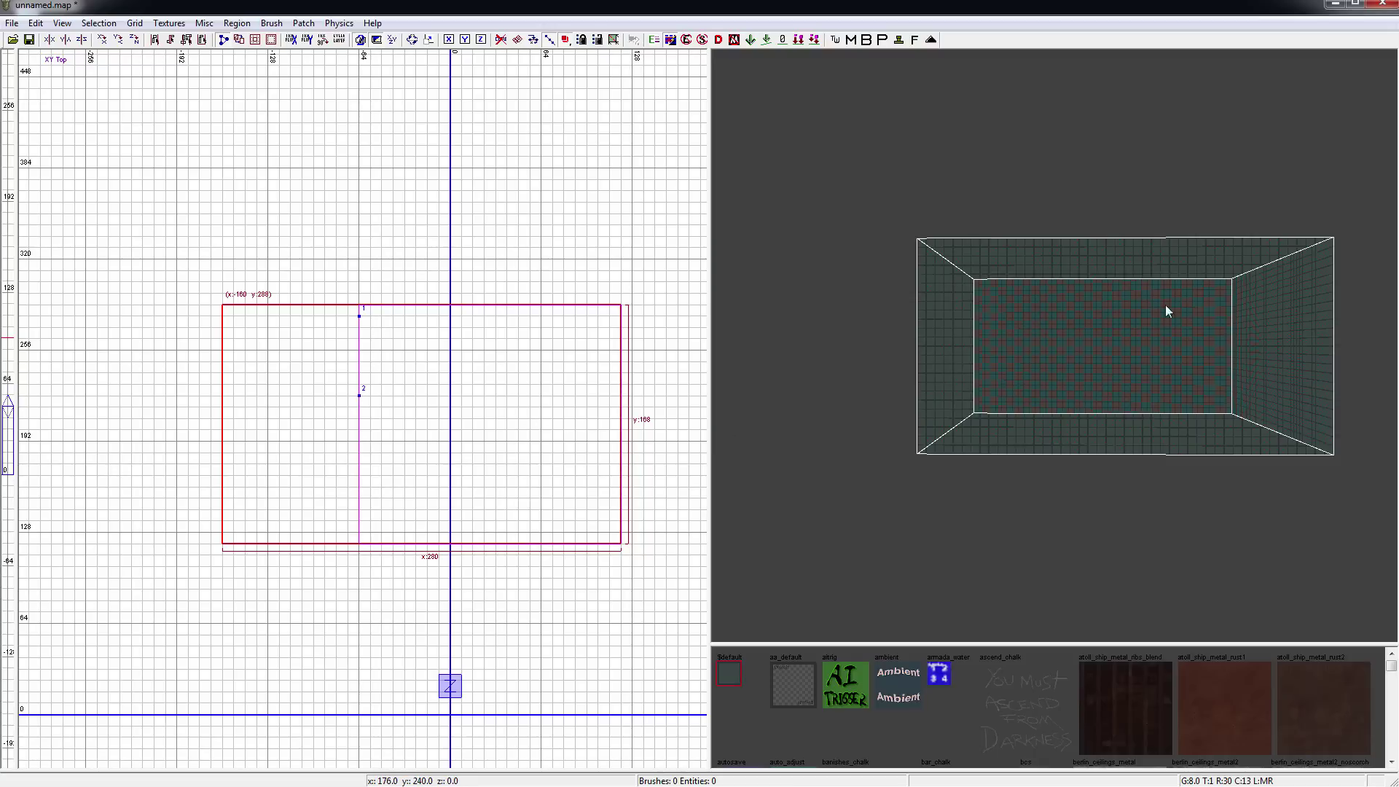
pyautogui.press('Return')
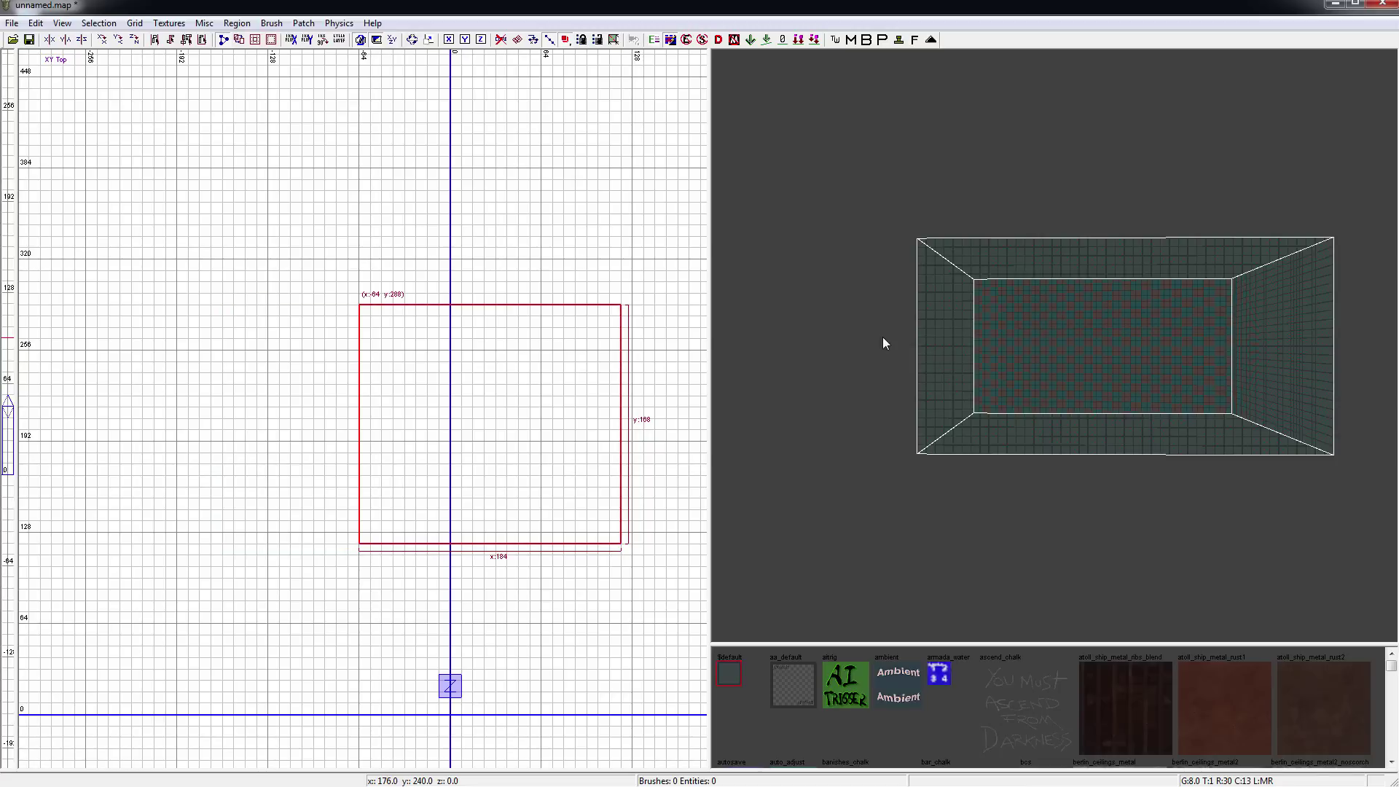
pyautogui.hotkey('ctrl', 'z')
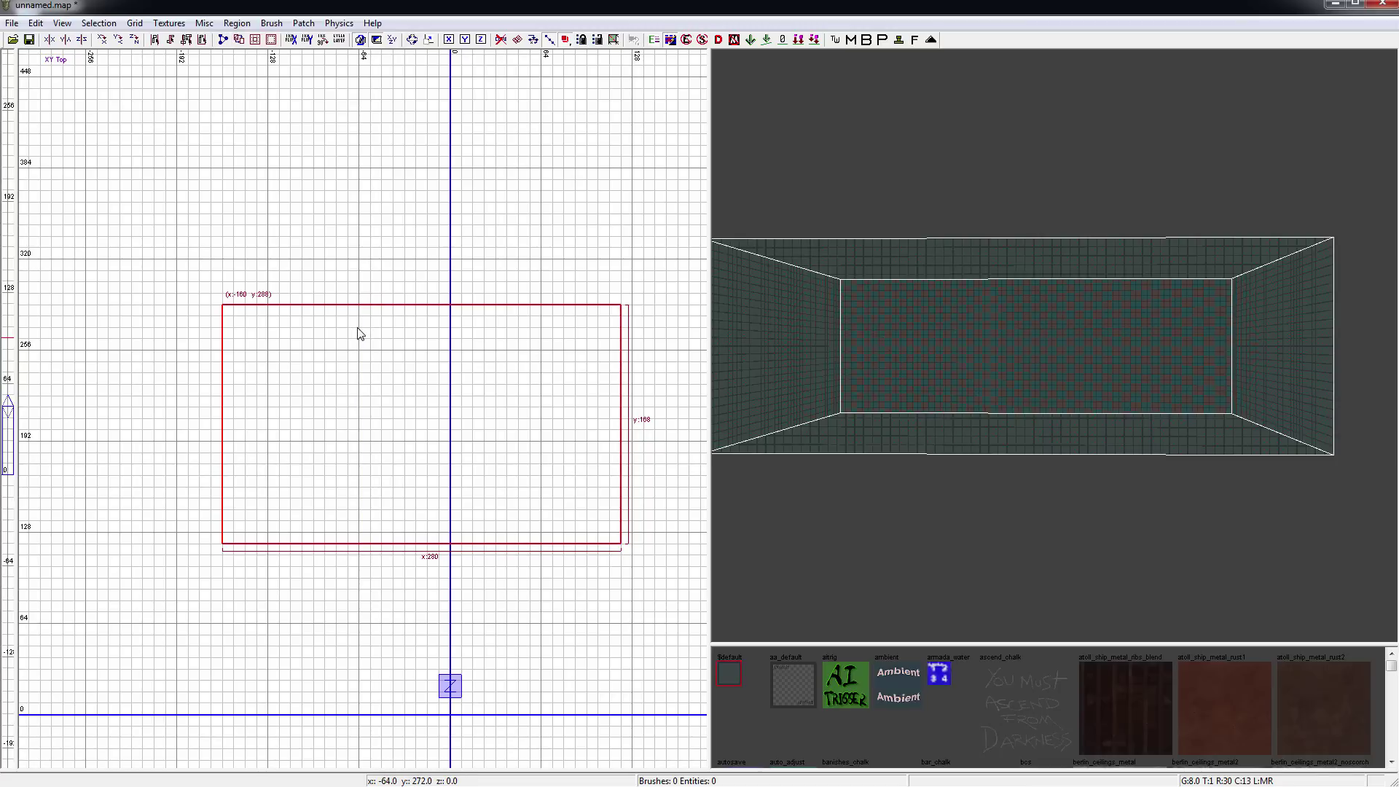
# - Split the brush into two separate brushes along X -64, keeping both halves
pyautogui.press('x')
pyautogui.click(359, 350)
pyautogui.click(359, 395)
pyautogui.hotkey('shift', 'Return')
pyautogui.press('x')
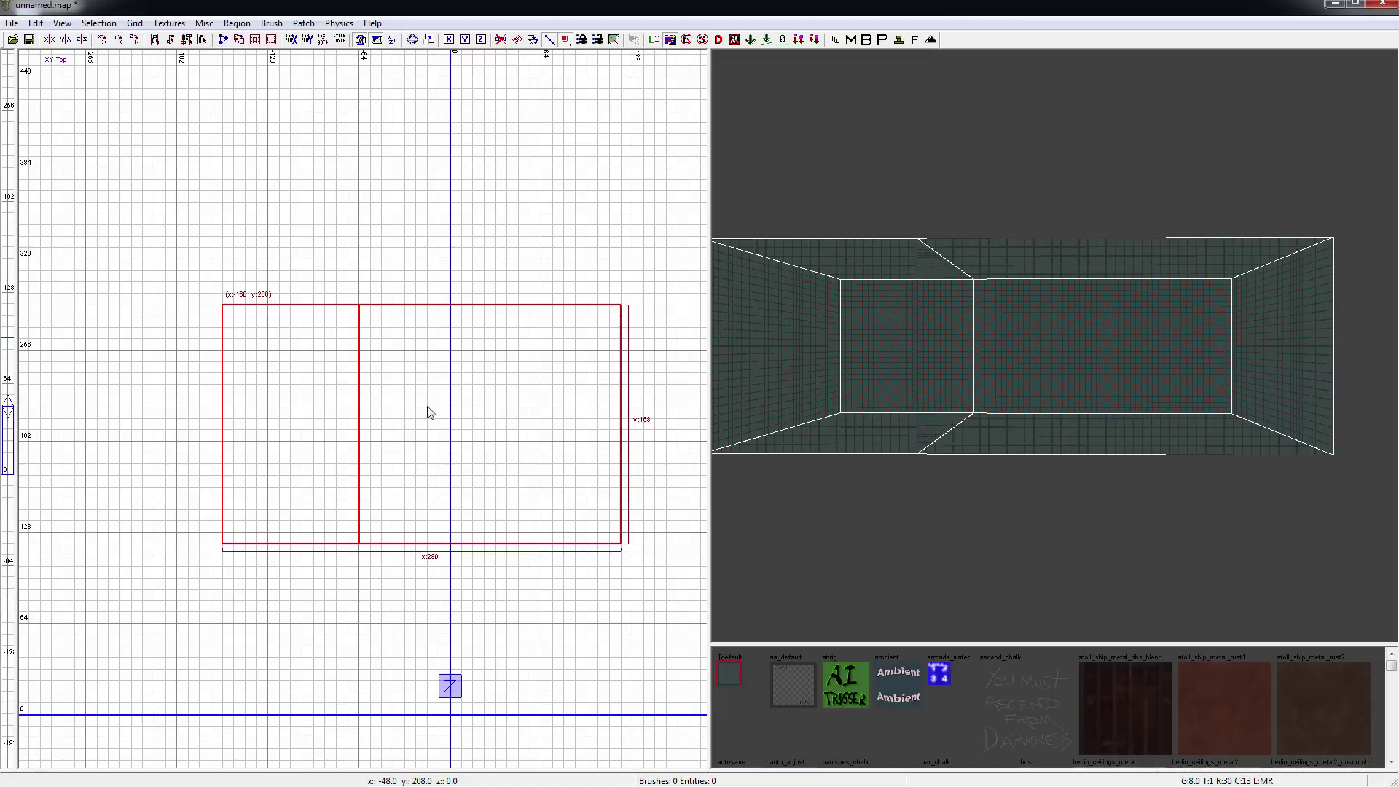
# - Select and deselect each half in the 3D view to check that they are separate brushes
pyautogui.press('Escape')
pyautogui.keyDown('shift'); pyautogui.click(810, 350); pyautogui.keyUp('shift')
pyautogui.press('Escape')
pyautogui.keyDown('shift'); pyautogui.click(998, 374); pyautogui.keyUp('shift')
pyautogui.press('Escape')
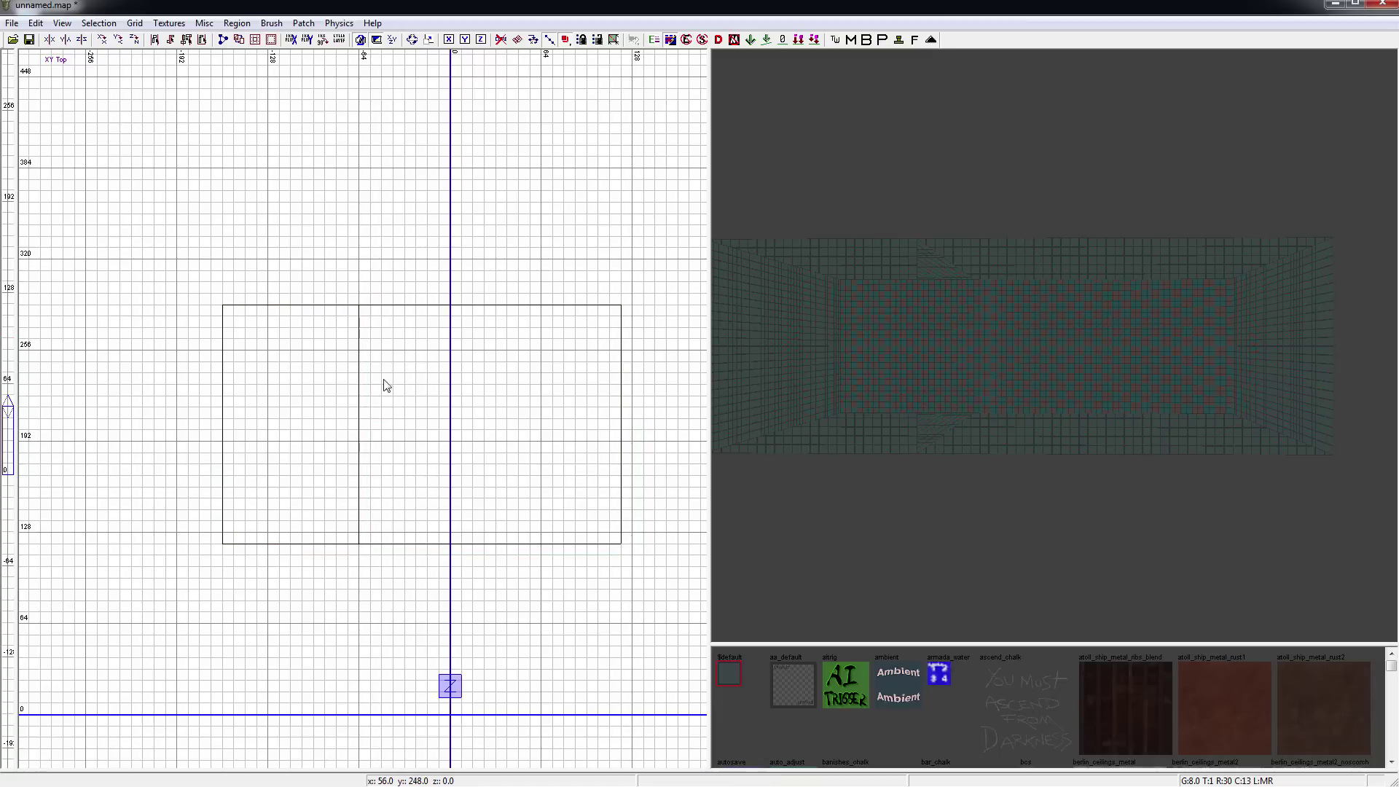
# - Shrink the positive-X half to 144 units along X, and pull its inner edge one grid step farther from the other half
pyautogui.keyDown('shift'); pyautogui.click(1081, 336); pyautogui.keyUp('shift')
pyautogui.moveTo(344, 418); pyautogui.dragTo(400, 426)
pyautogui.press('Escape')
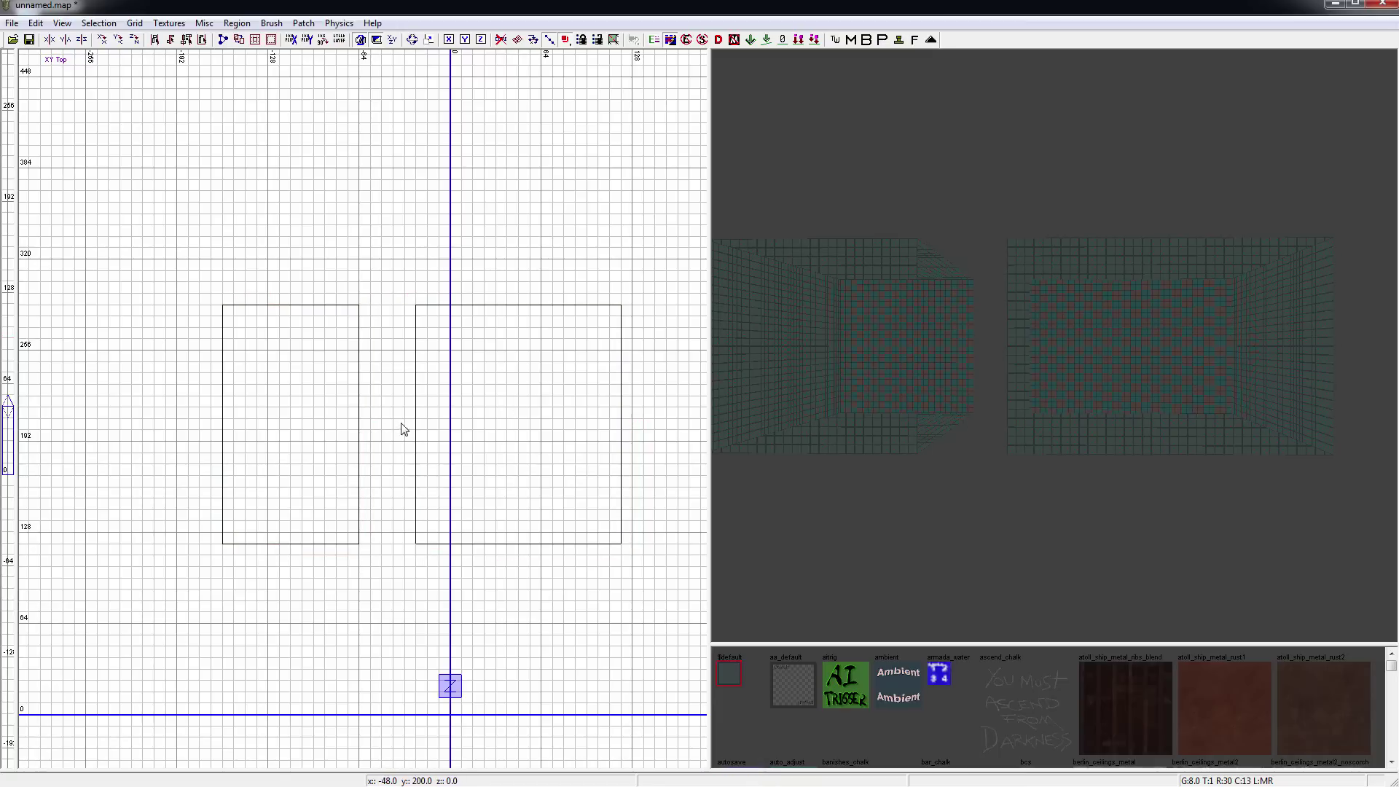
pyautogui.keyDown('shift'); pyautogui.click(838, 354); pyautogui.keyUp('shift')
pyautogui.keyDown('shift'); pyautogui.click(435, 411); pyautogui.keyUp('shift')
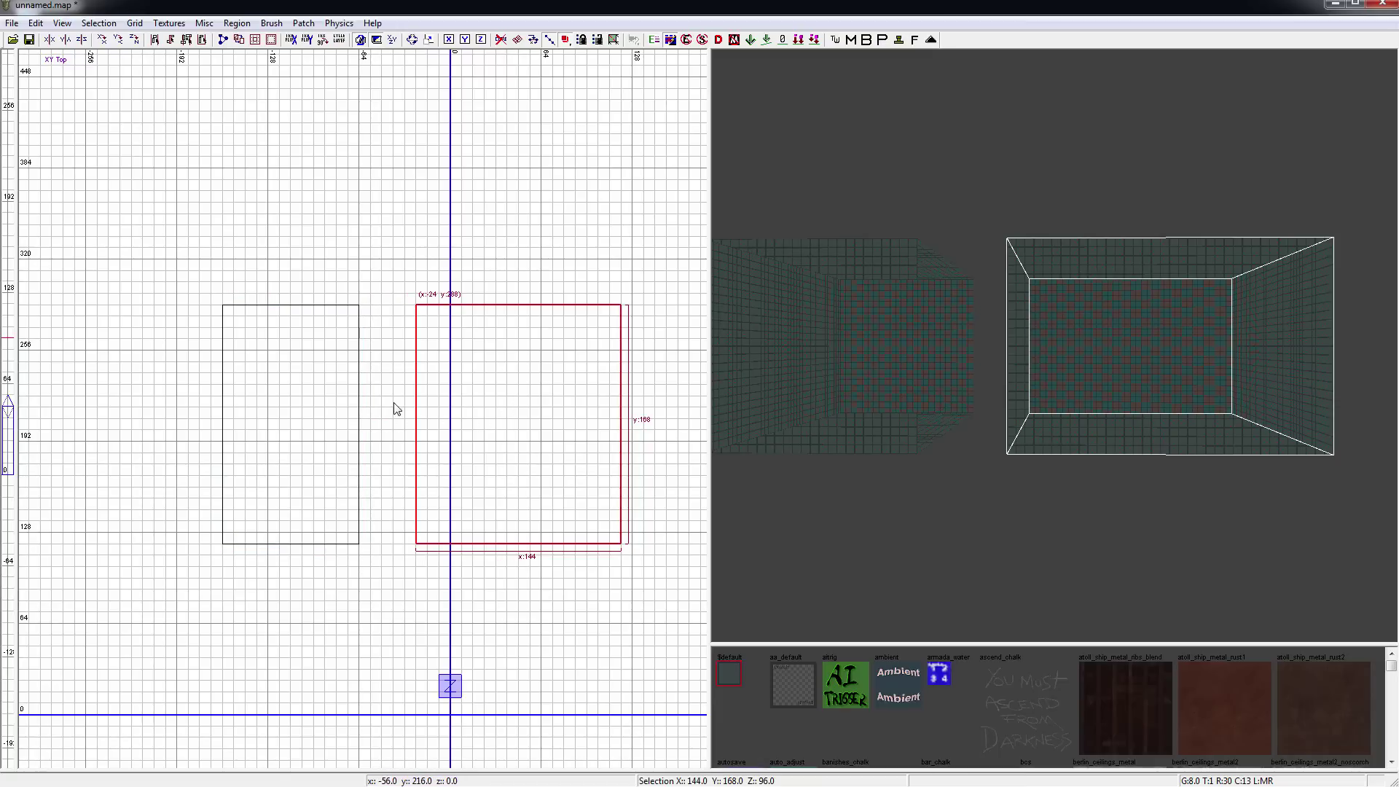
pyautogui.moveTo(394, 404); pyautogui.dragTo(400, 396)
pyautogui.press('Escape')
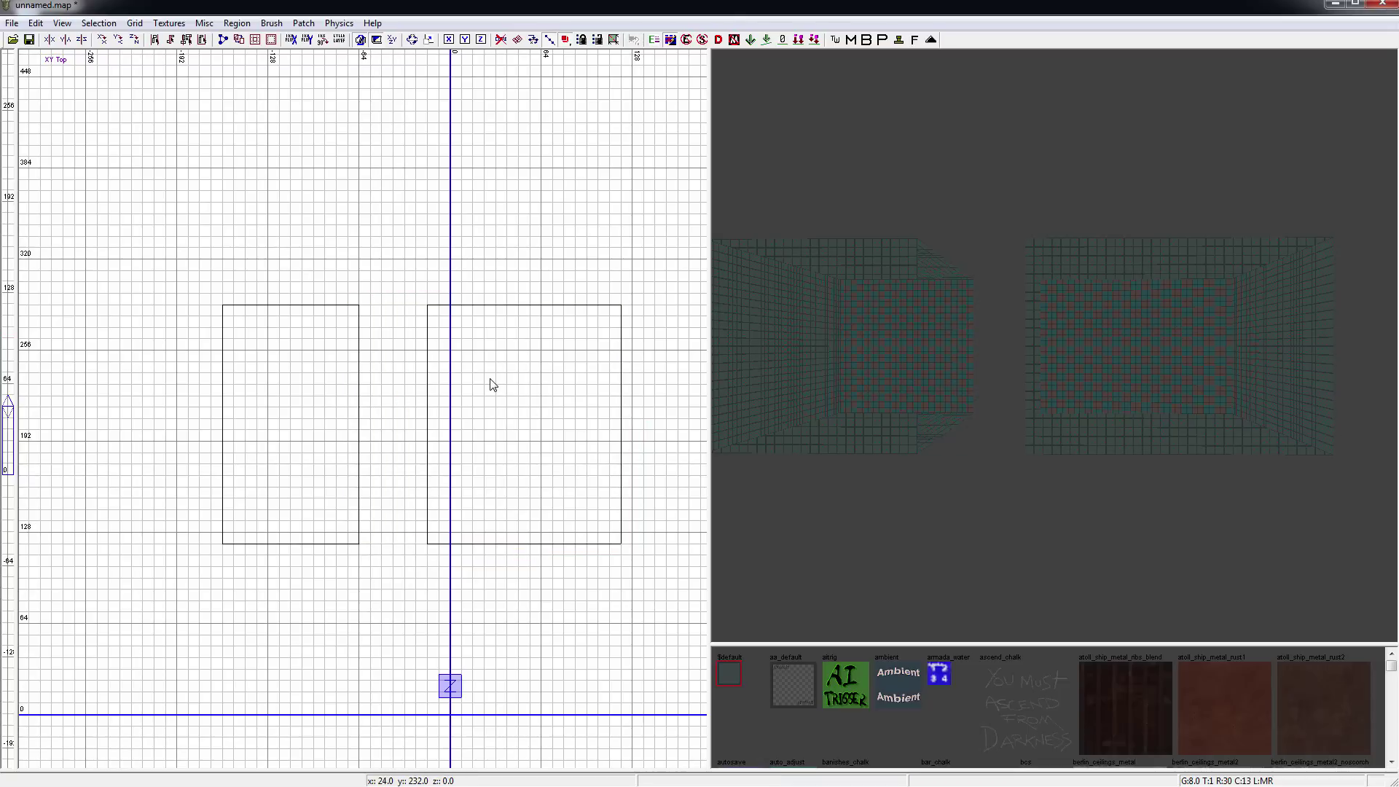
# - Undo the resizes and the split to restore the single brush, and deselect it
pyautogui.hotkey('ctrl', 'z')
pyautogui.hotkey('ctrl', 'z')
pyautogui.hotkey('ctrl', 'z')
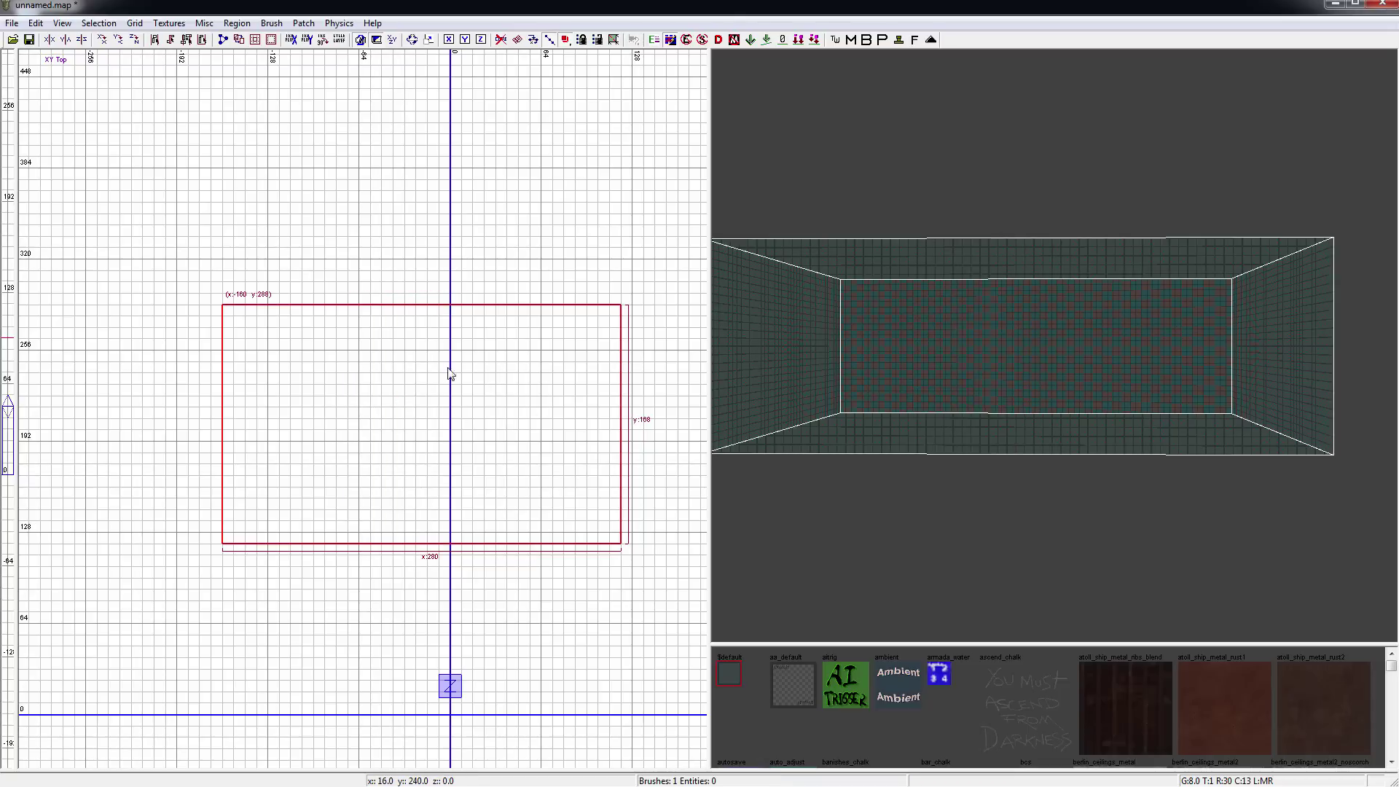
pyautogui.press('Escape')
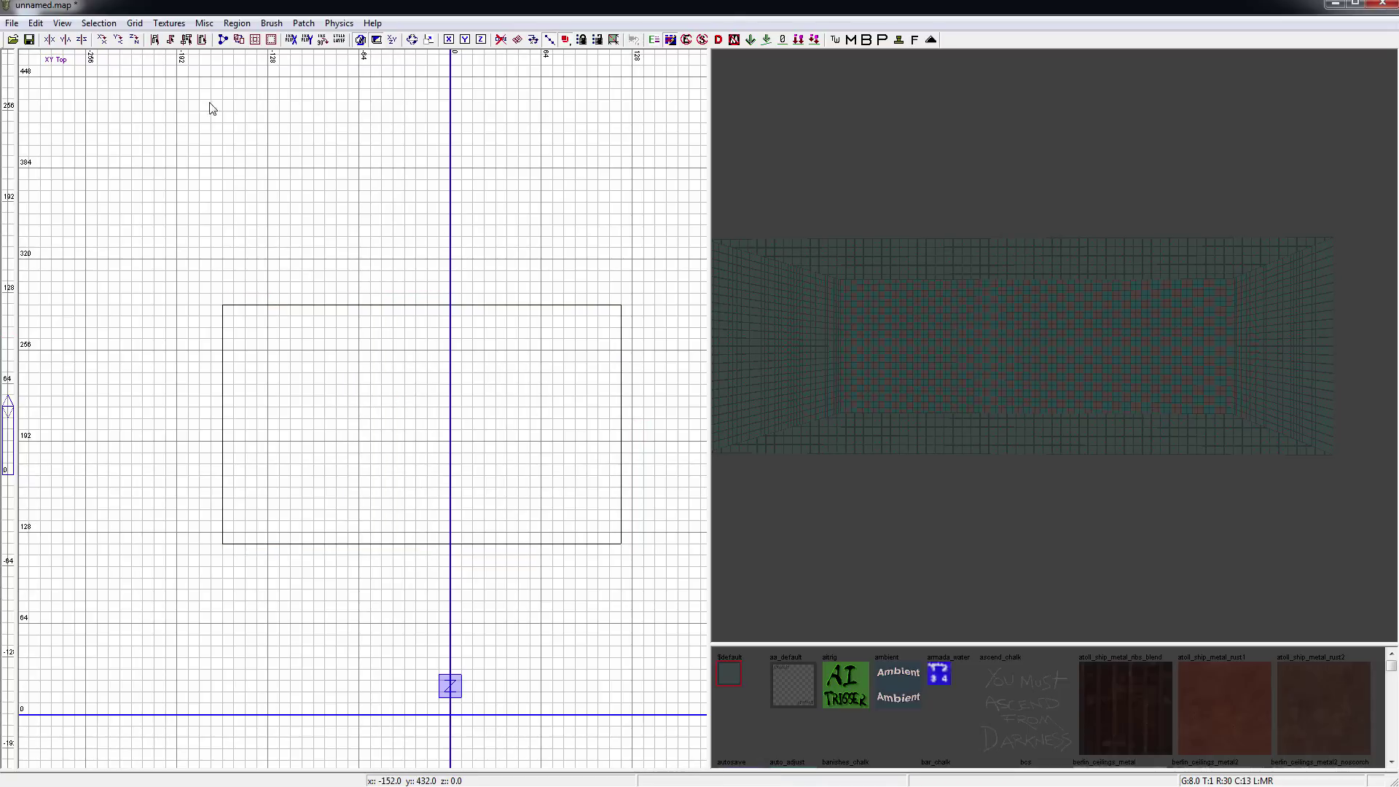
# - Filter the textures to the tools usage and apply the caulk texture to the whole brush
pyautogui.click(169, 23)
pyautogui.moveTo(269, 249)
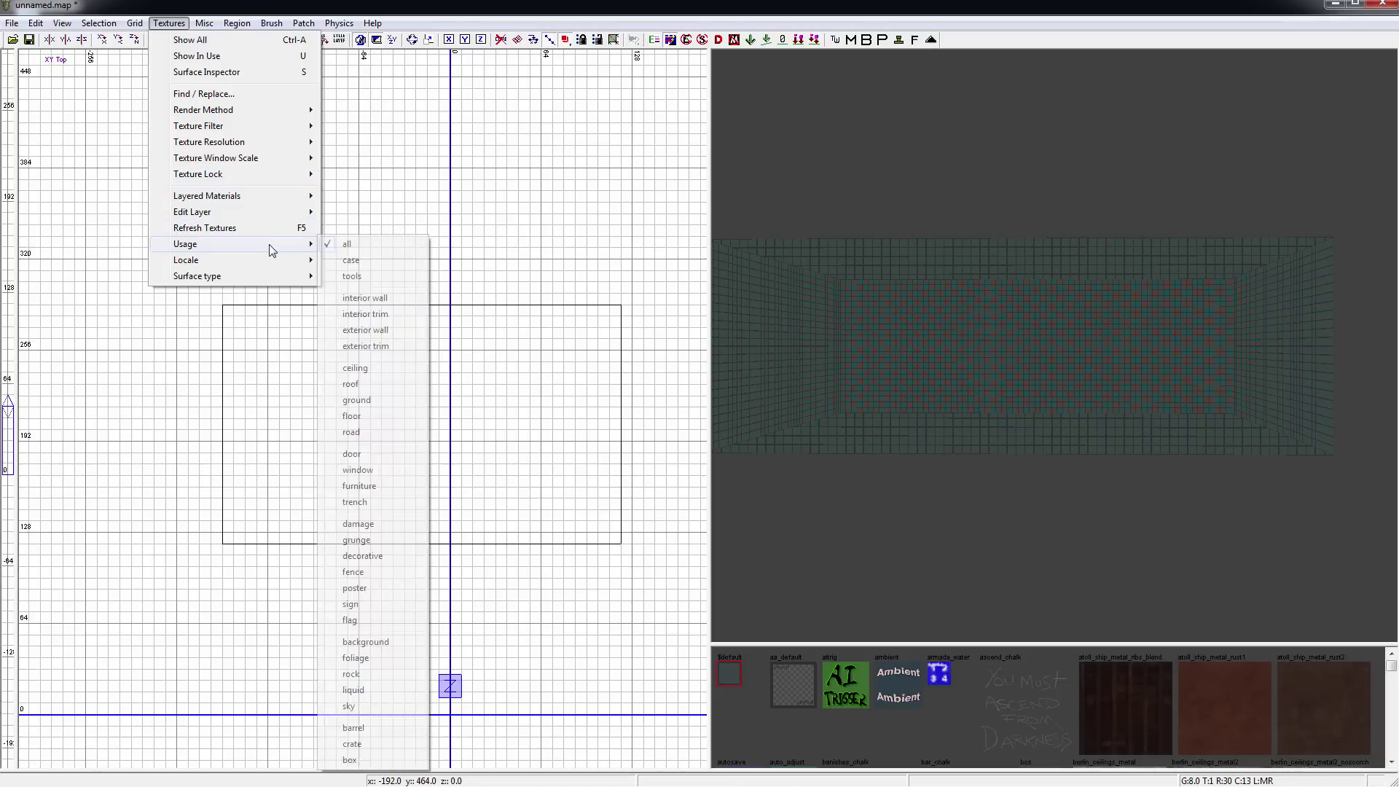
pyautogui.click(369, 275)
pyautogui.keyDown('shift'); pyautogui.click(969, 448); pyautogui.keyUp('shift')
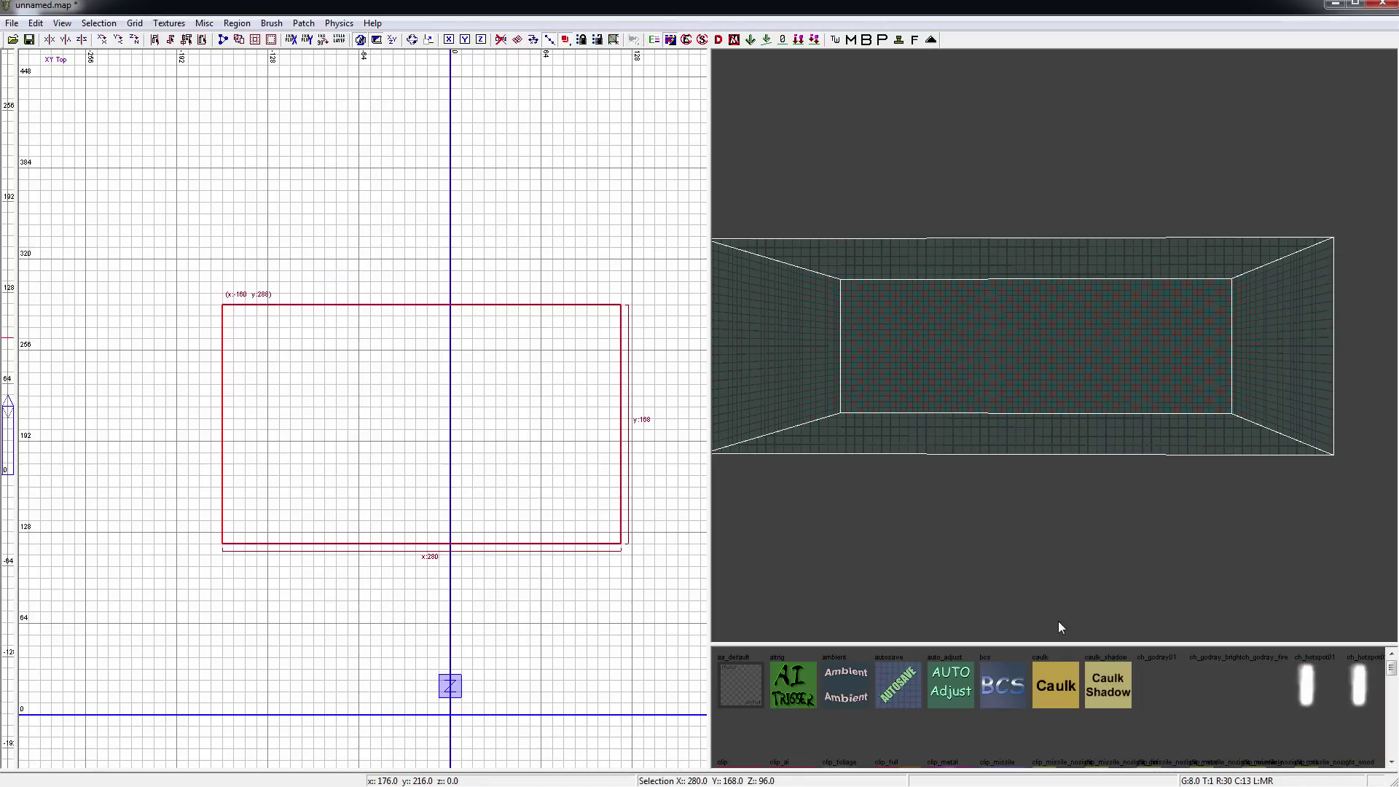
pyautogui.click(1056, 678)
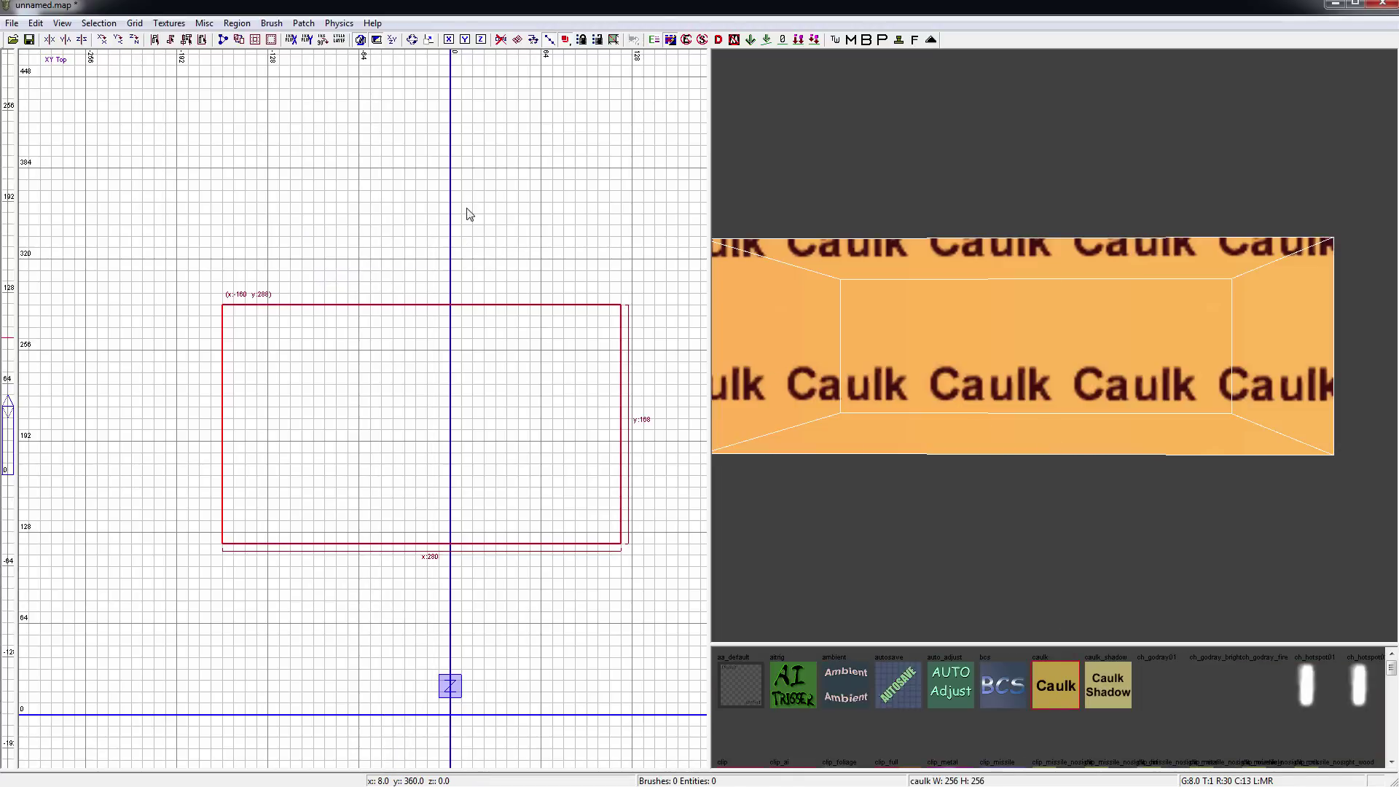
# - Shrink the brush to 104 units along Y, and flatten it to 8 units high from the front view
pyautogui.moveTo(468, 212)
pyautogui.mouseDown()
pyautogui.moveTo(481, 427)
pyautogui.moveTo(479, 294)
pyautogui.mouseUp()
pyautogui.hotkey('ctrl', 'Tab')
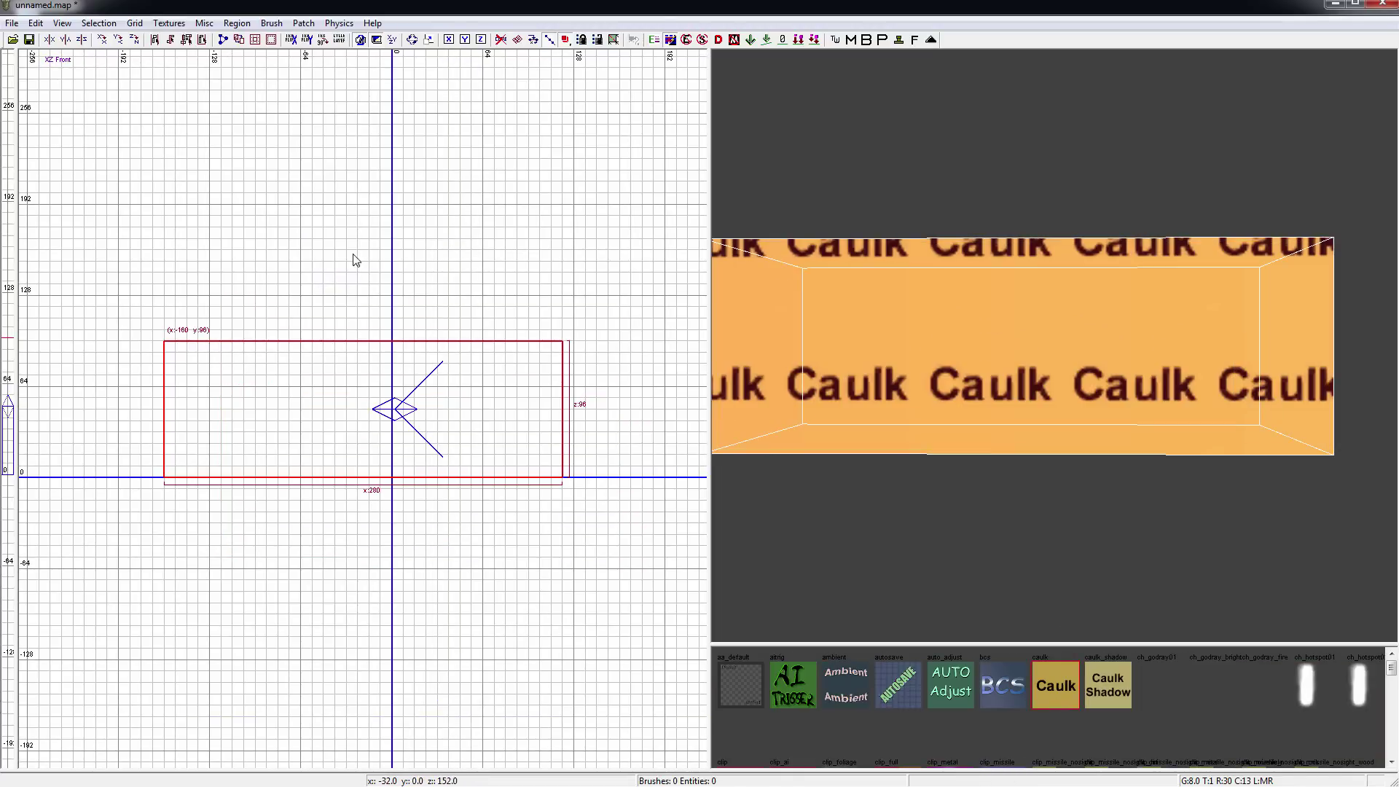
pyautogui.moveTo(356, 259); pyautogui.dragTo(365, 430)
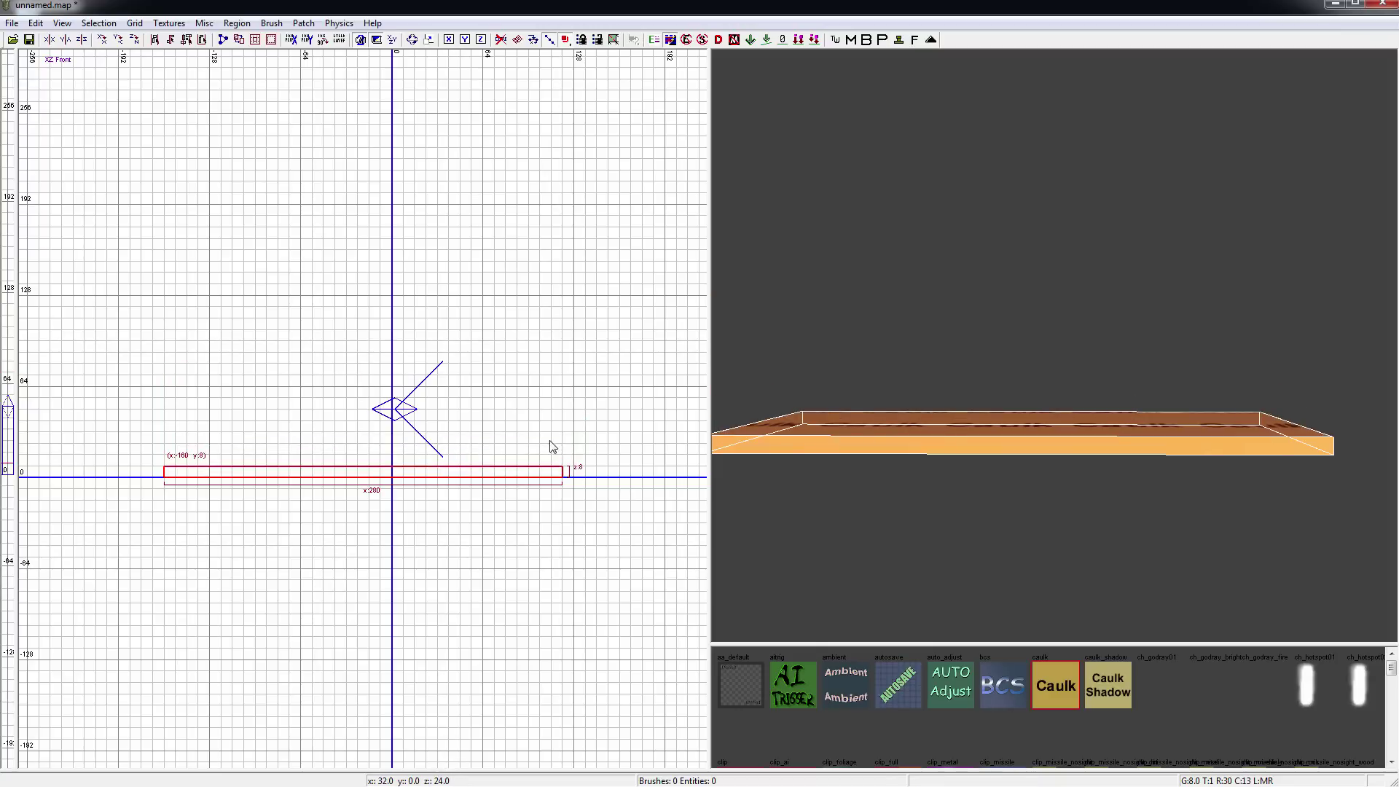
pyautogui.scroll(3, 927, 440)
# - Enlarge the flat caulk brush in the top view to 448 units along X and 440 units along Y, and deselect it
pyautogui.hotkey('ctrl', 'Tab')
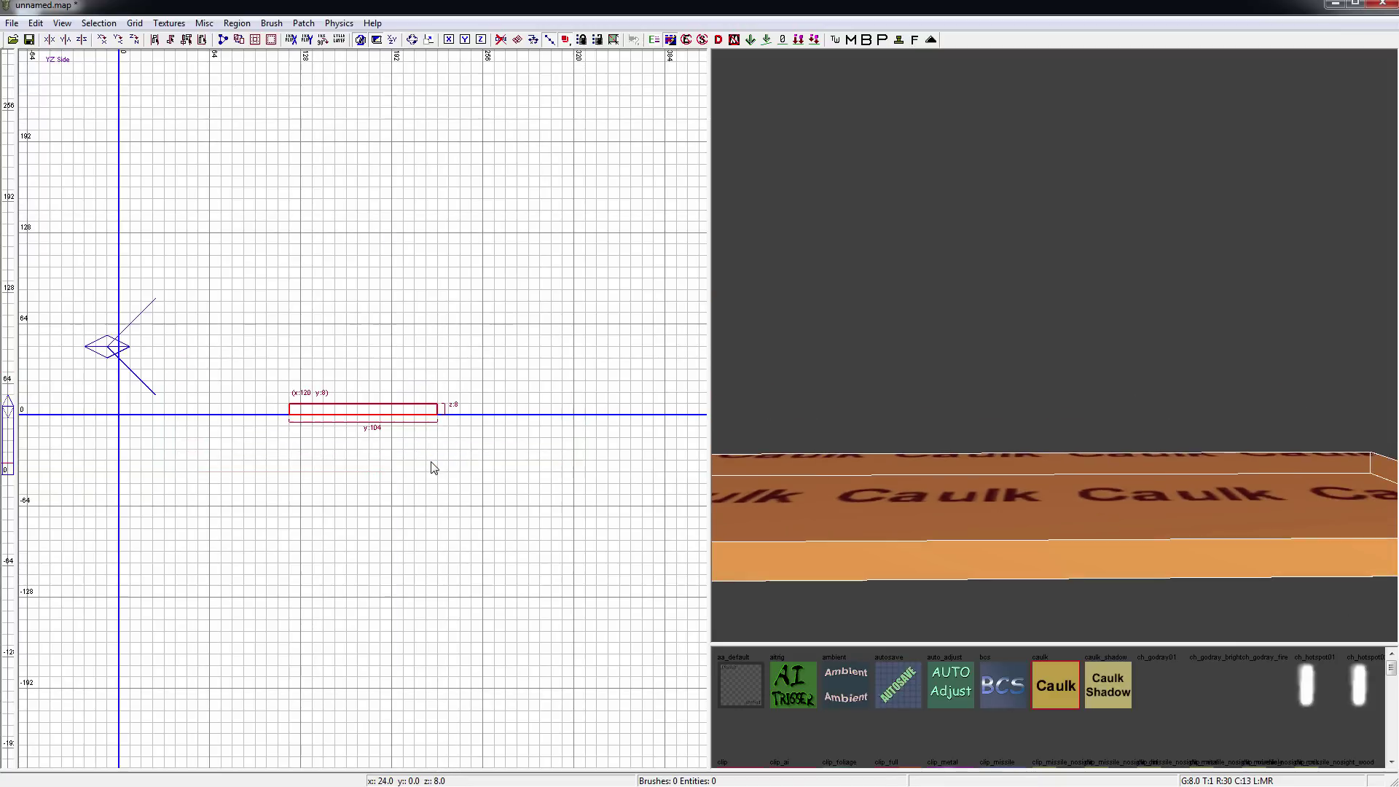
pyautogui.hotkey('ctrl', 'Tab')
pyautogui.moveTo(393, 335); pyautogui.dragTo(408, 211)
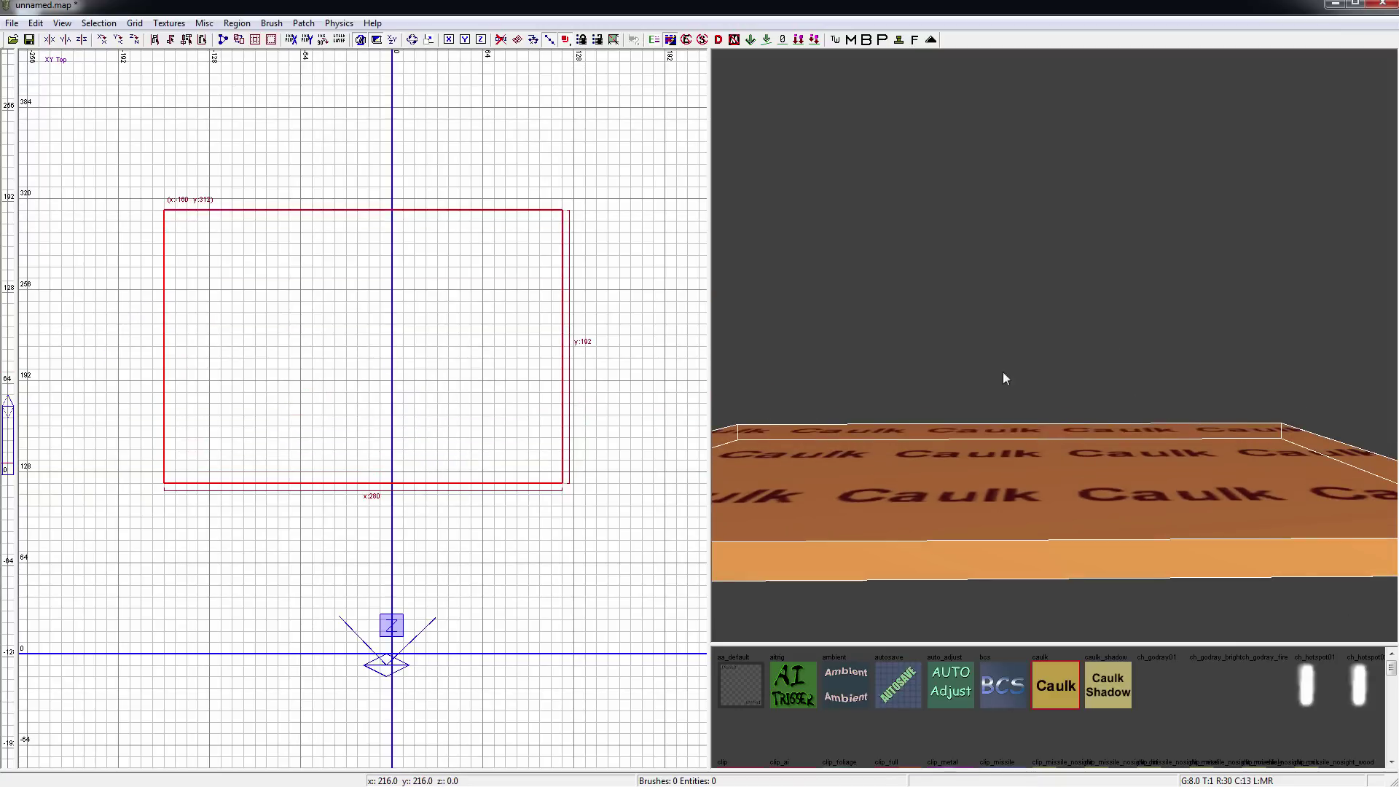
pyautogui.scroll(-2, 421, 291)
pyautogui.moveTo(430, 453); pyautogui.dragTo(430, 680)
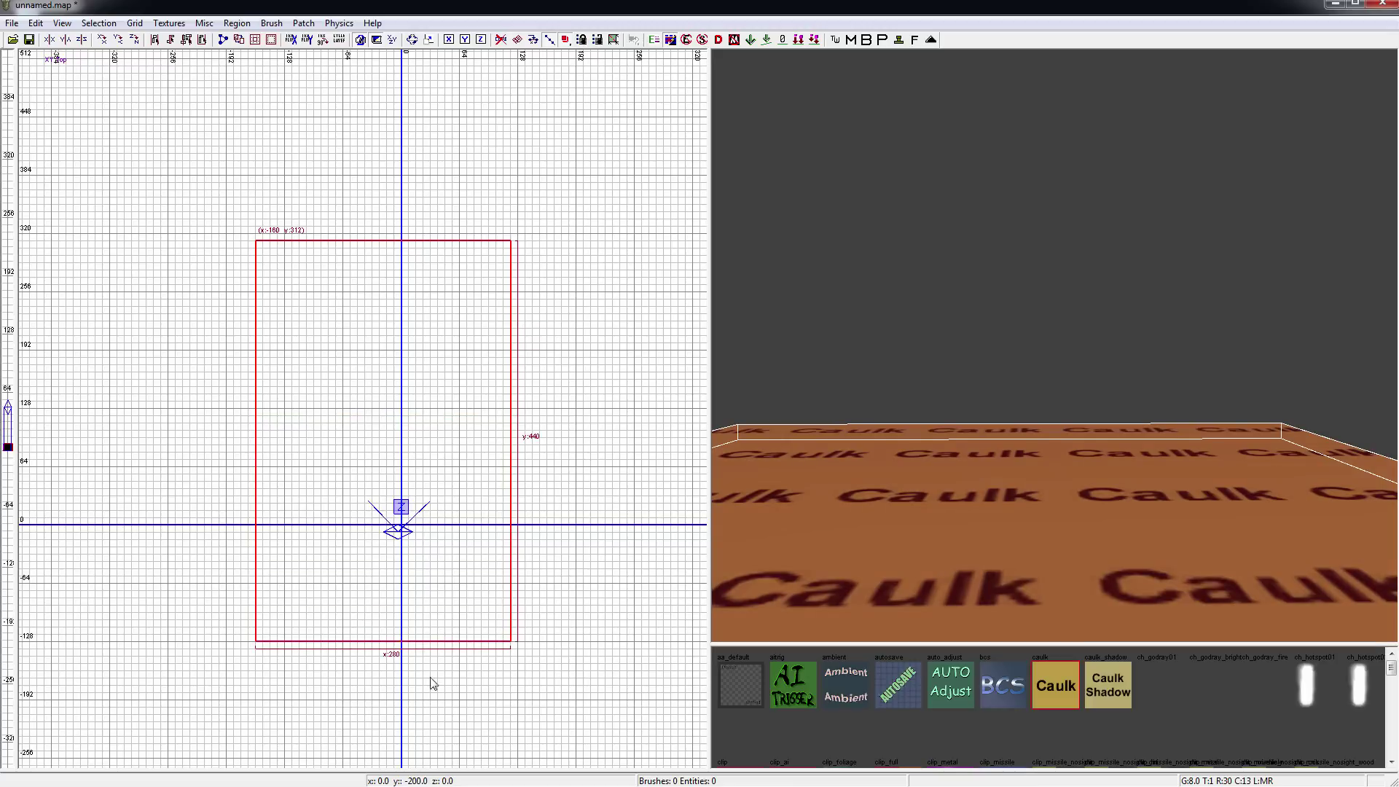
pyautogui.moveTo(560, 531); pyautogui.dragTo(647, 526)
pyautogui.moveTo(248, 495); pyautogui.dragTo(182, 496)
pyautogui.scroll(-5, 965, 465)
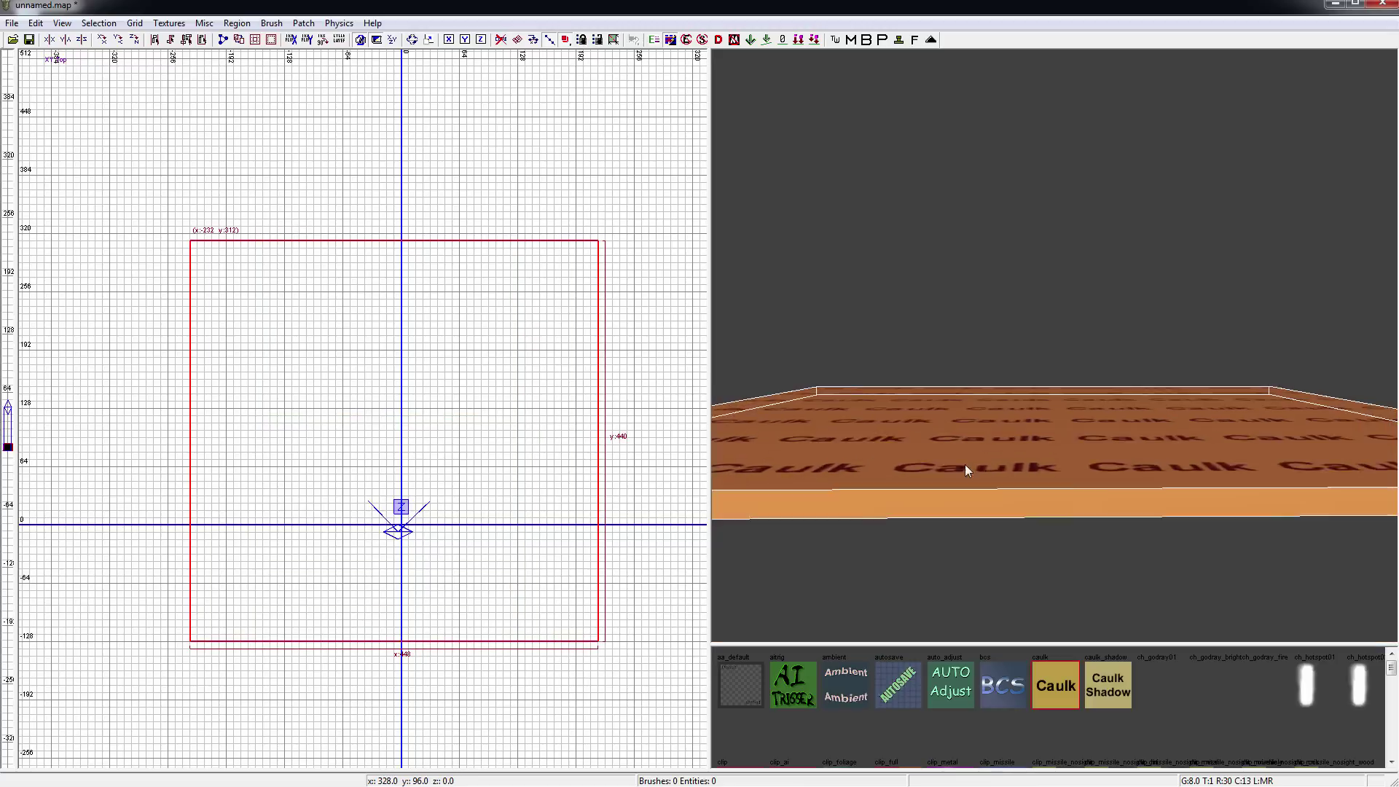
pyautogui.scroll(3, 972, 459)
pyautogui.moveTo(972, 457)
pyautogui.mouseDown(button='right')
pyautogui.moveTo(972, 496)
pyautogui.moveTo(918, 495)
pyautogui.moveTo(1020, 480)
pyautogui.mouseUp(button='right')
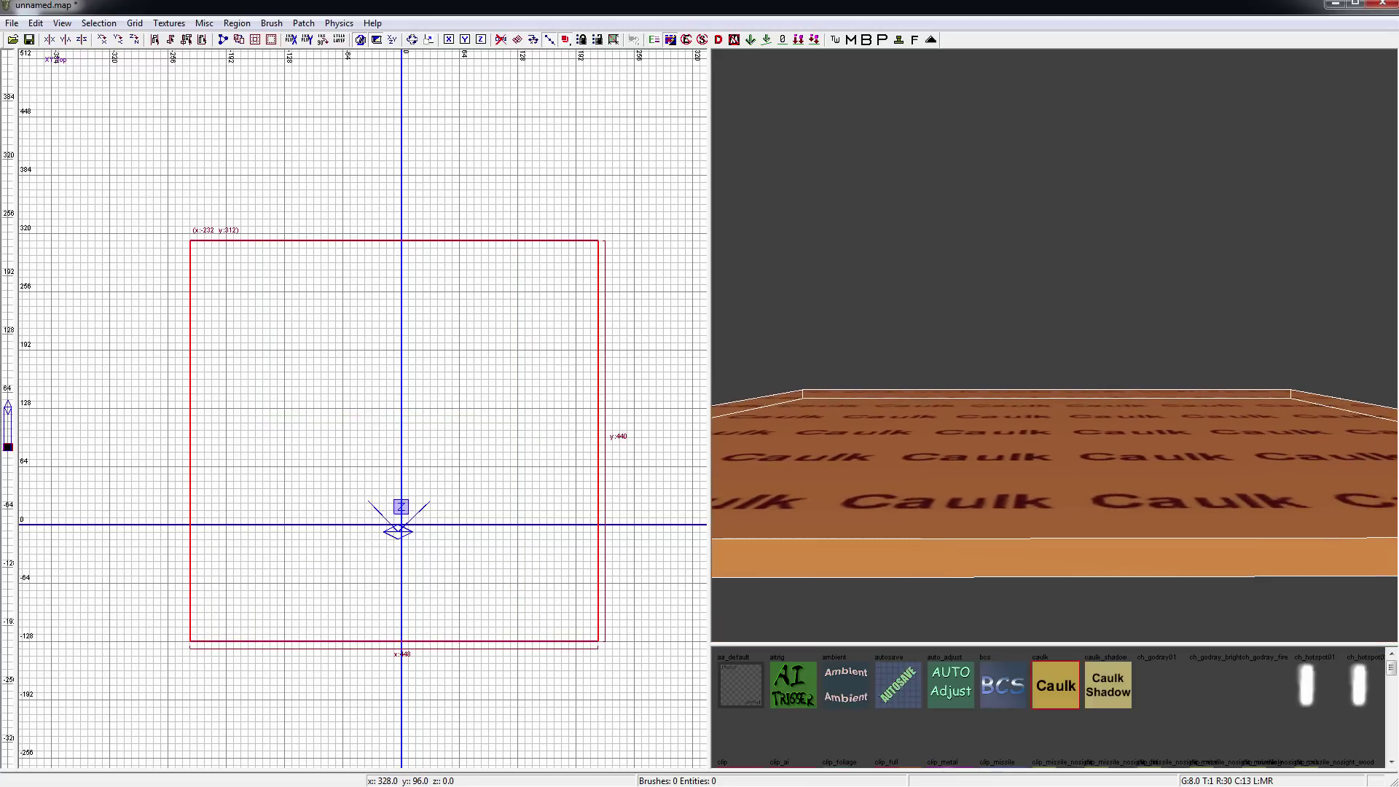
pyautogui.press('Escape')
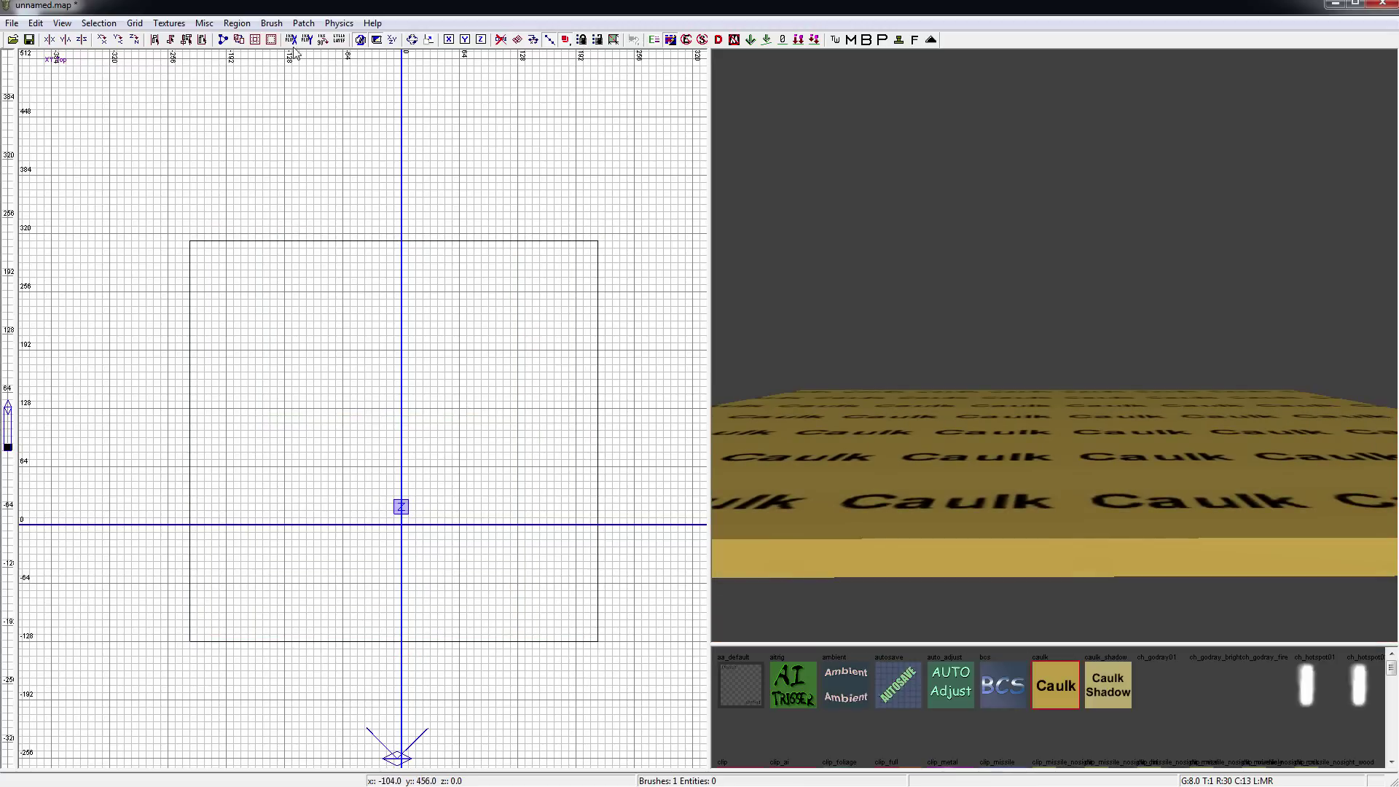
# - Set the texture usage filter to all, replacing the tools filter
pyautogui.click(169, 23)
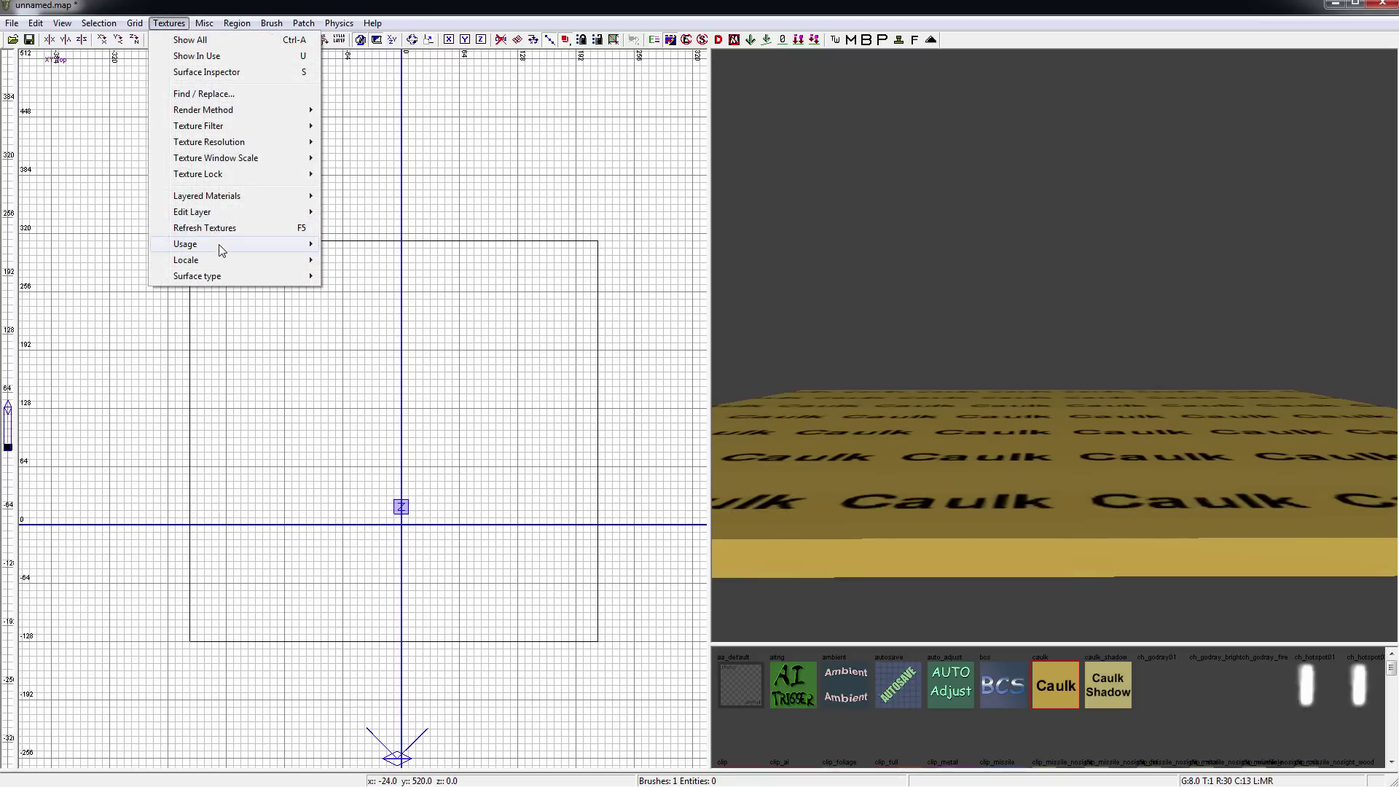
pyautogui.moveTo(238, 243)
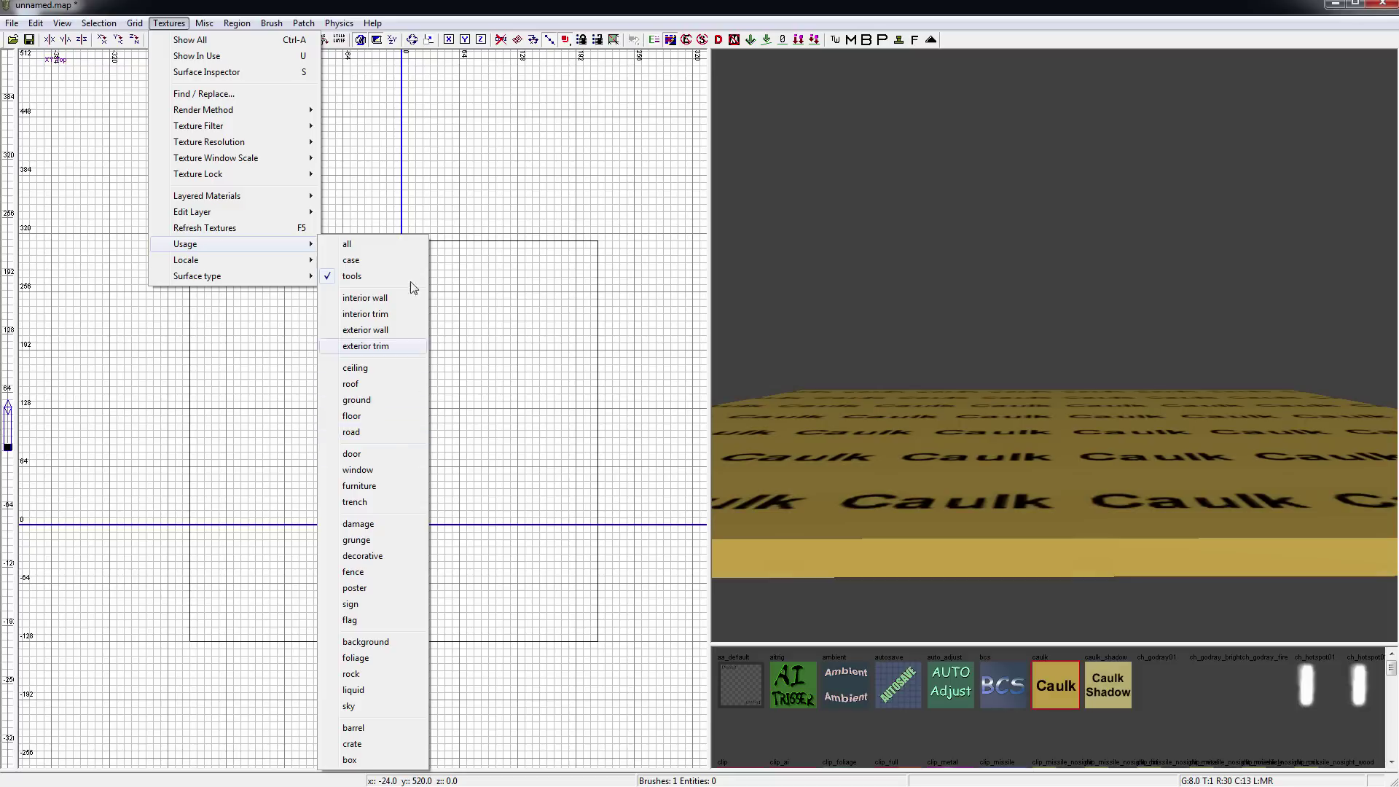
pyautogui.click(459, 191)
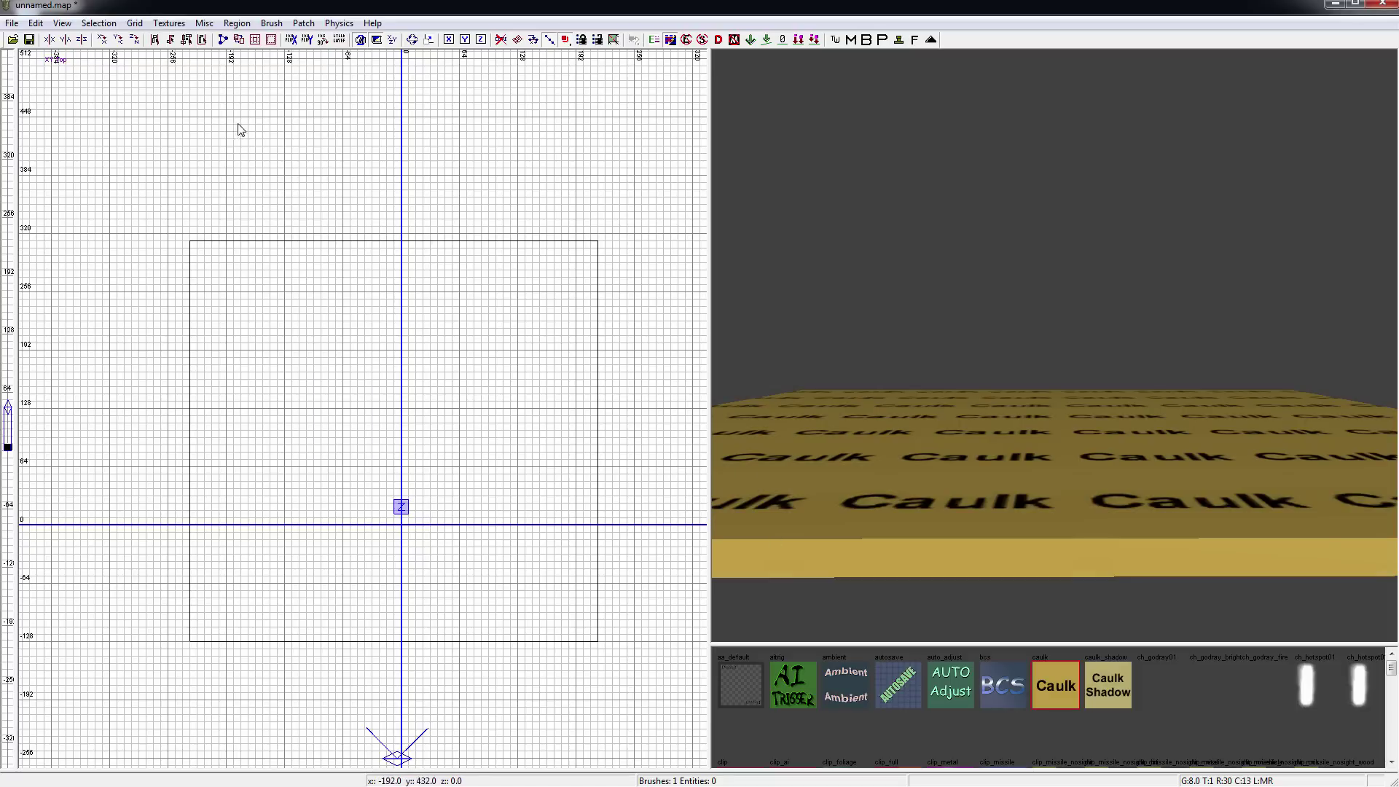
pyautogui.click(169, 22)
pyautogui.moveTo(203, 259)
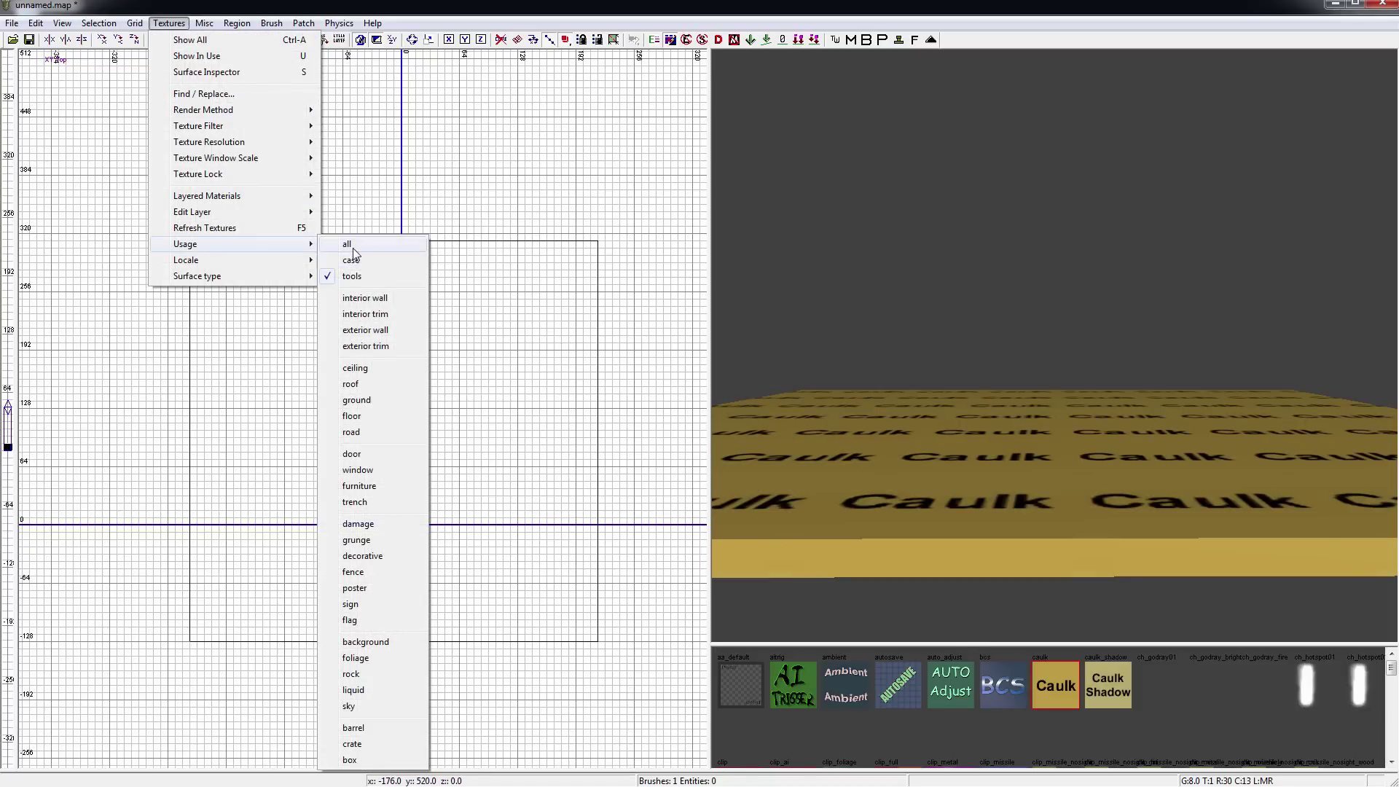
pyautogui.click(347, 244)
# - Search the textures for wood, concrete and wood again with the texture browser enlarged, and close the search
pyautogui.click(911, 42)
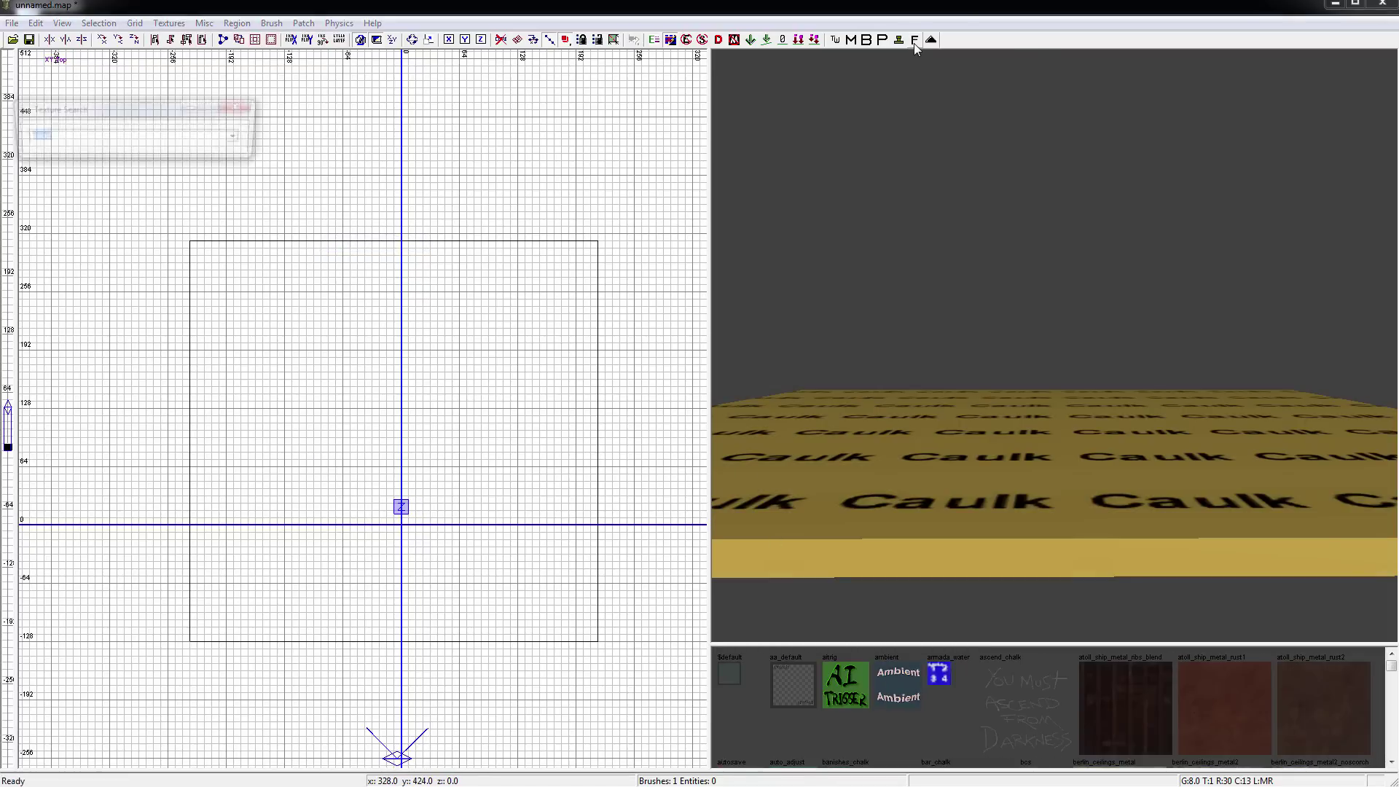
pyautogui.write('wood')
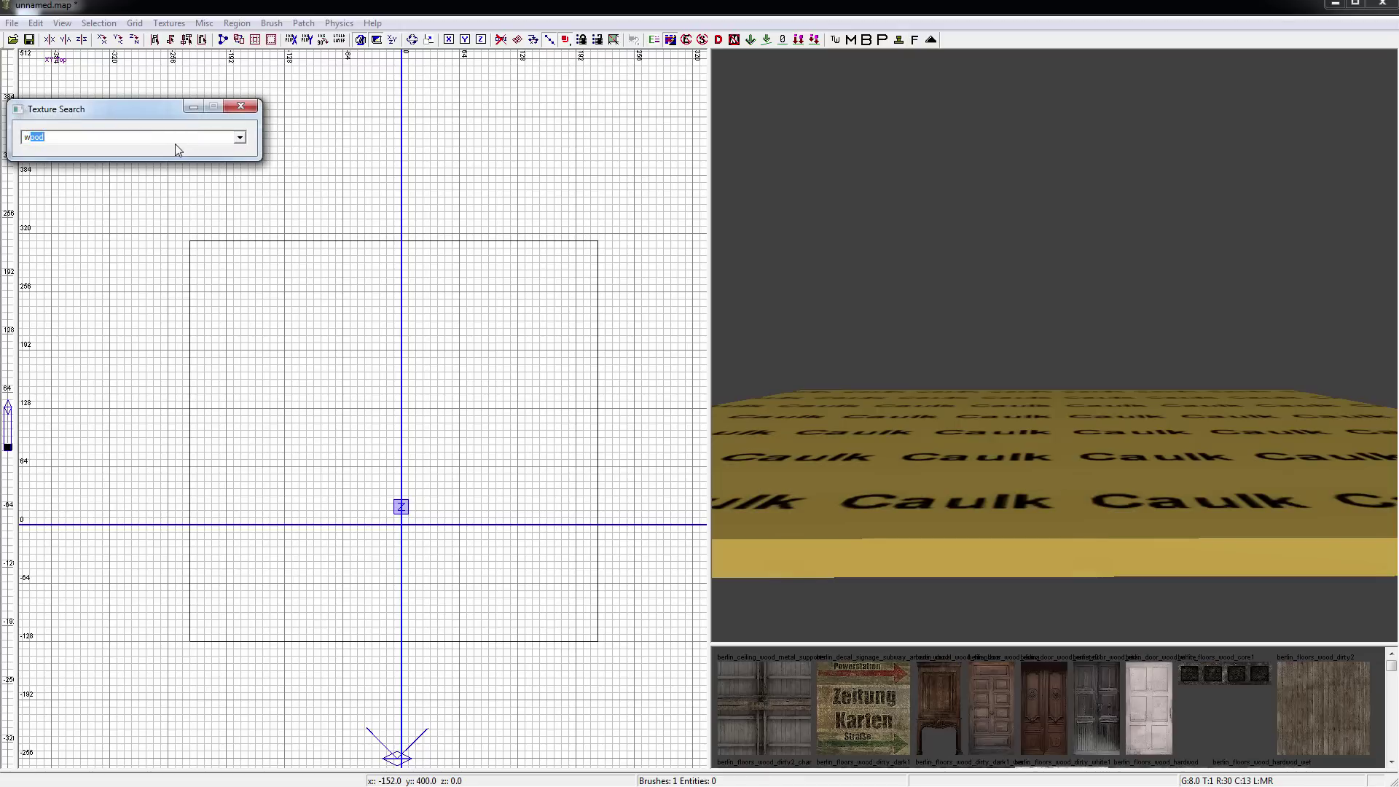
pyautogui.moveTo(975, 642); pyautogui.dragTo(918, 370)
pyautogui.click(151, 141)
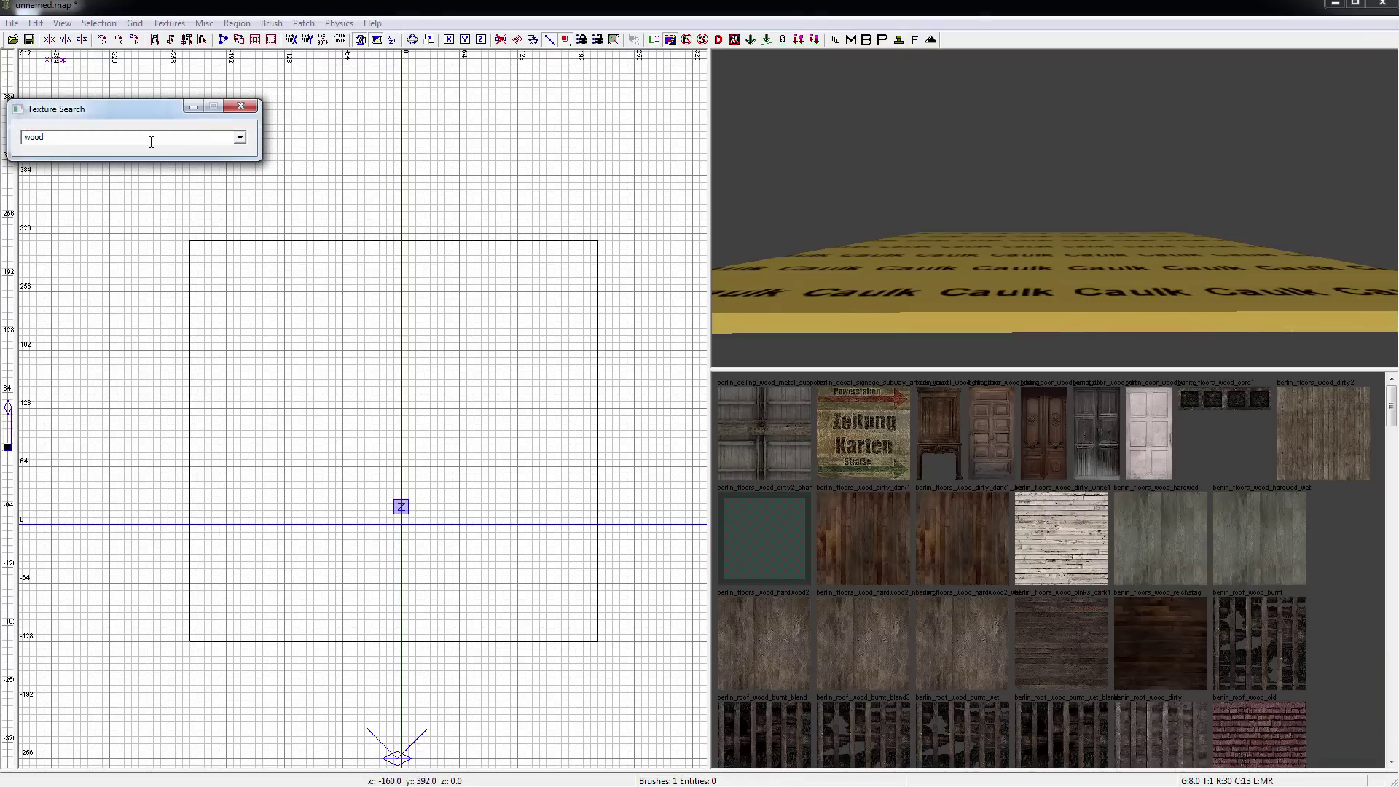
pyautogui.write('c')
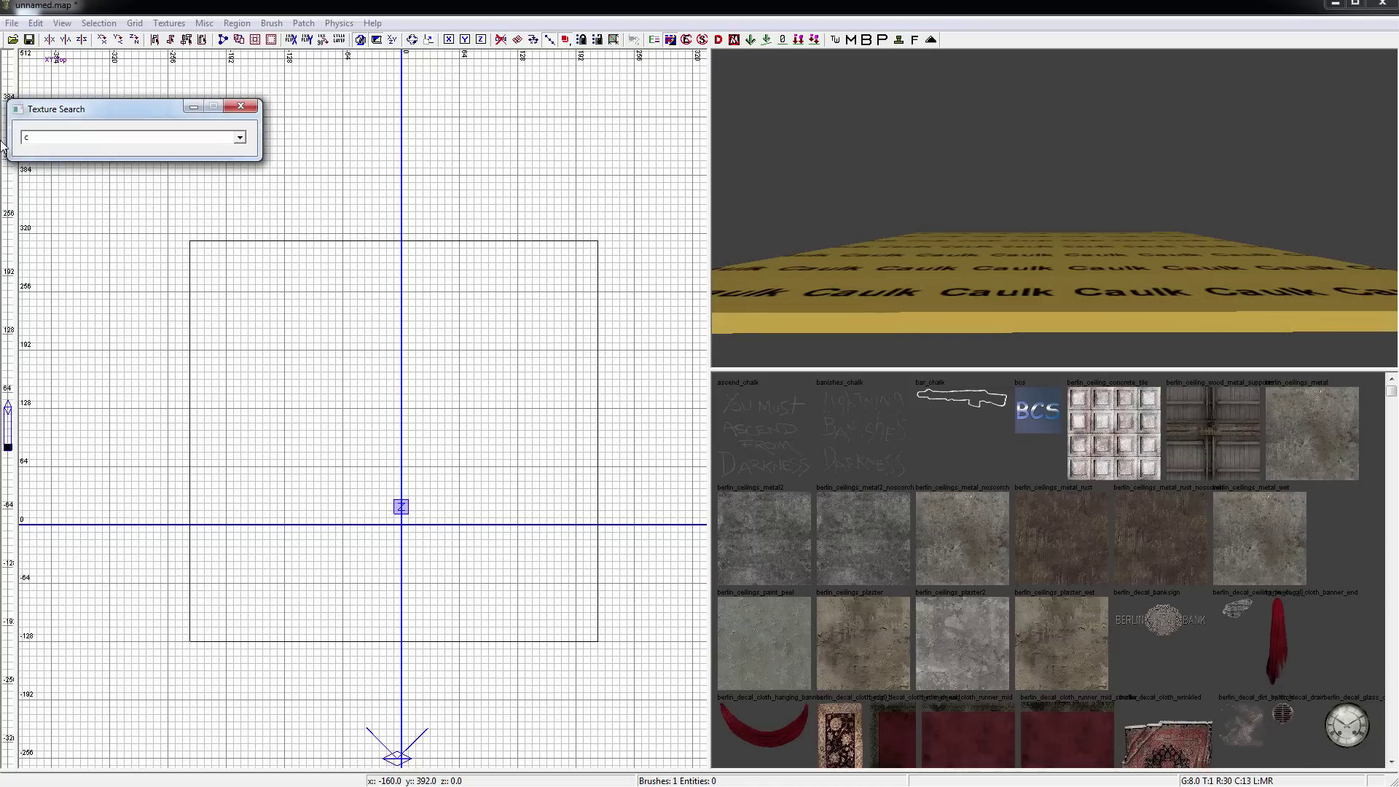
pyautogui.write('oncrete')
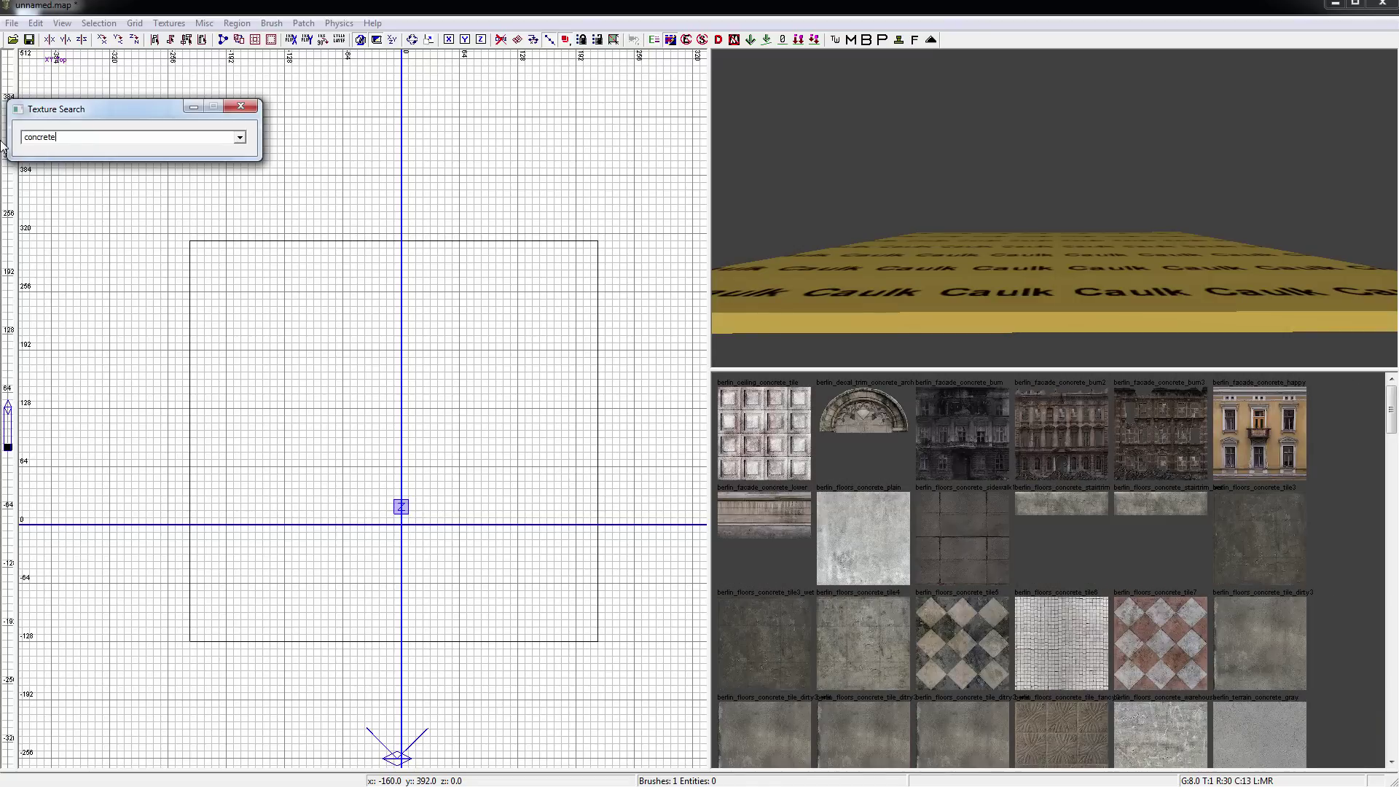
pyautogui.write('d')
pyautogui.press('BackSpace')
pyautogui.write('wood')
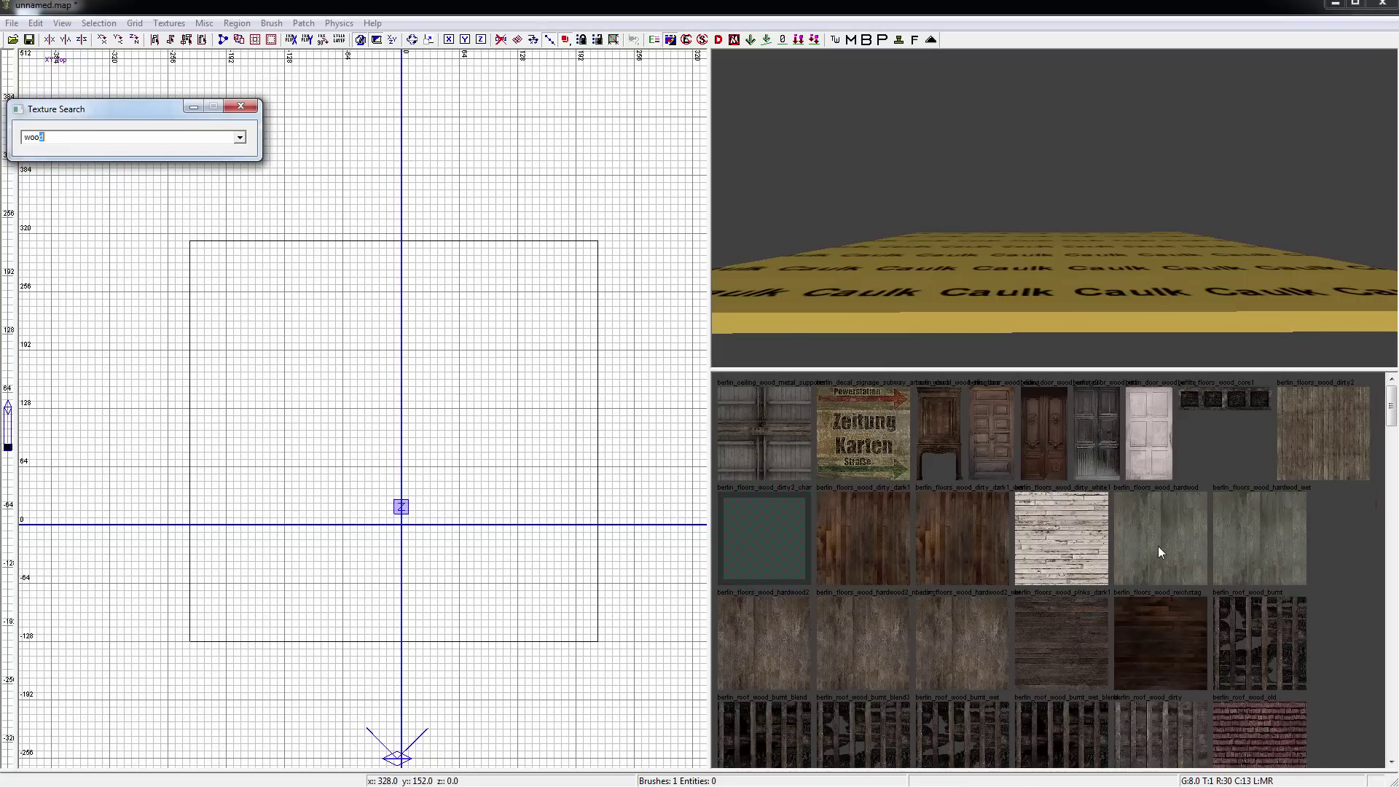
pyautogui.click(240, 106)
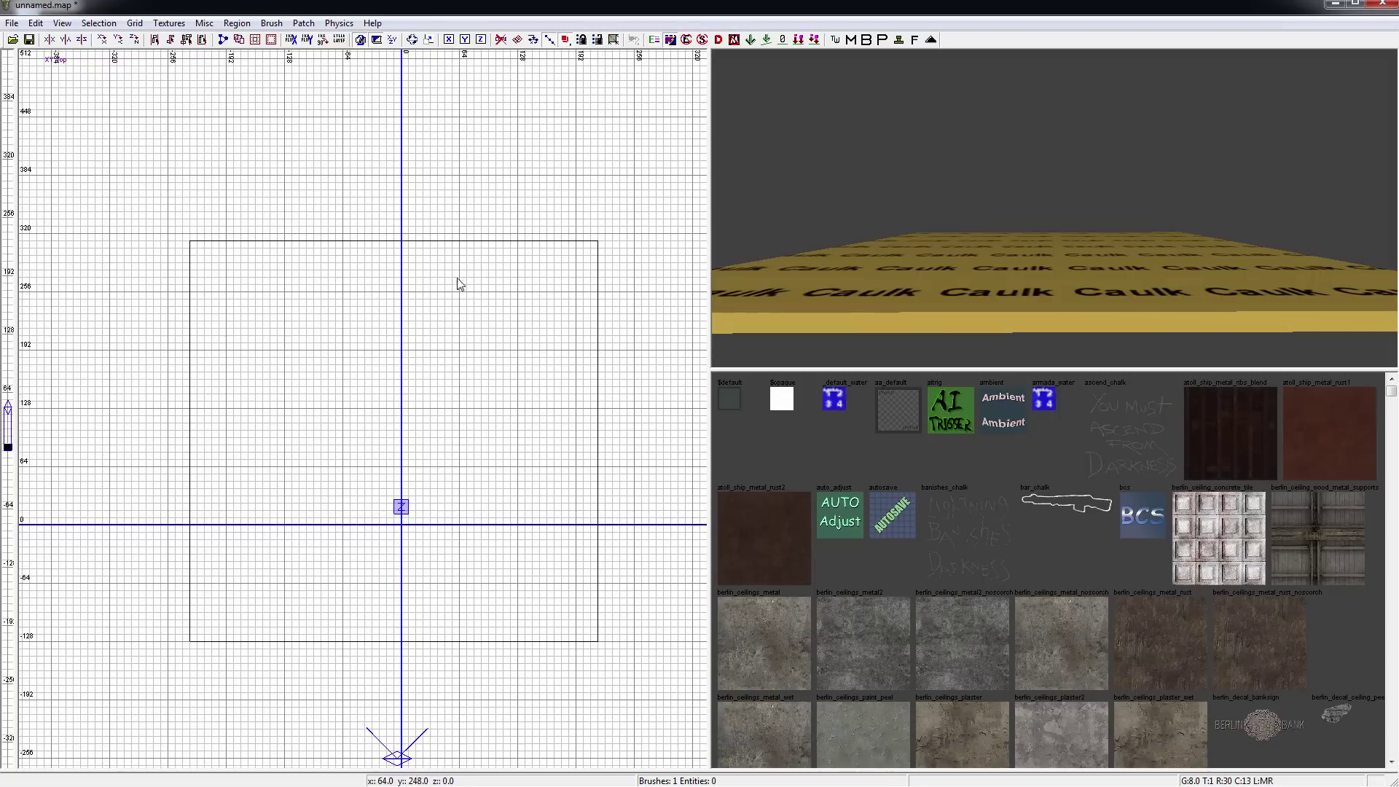
# - Show only the textures in use, and filter the textures to the ground usage with the texture browser shrunk back
pyautogui.press('u')
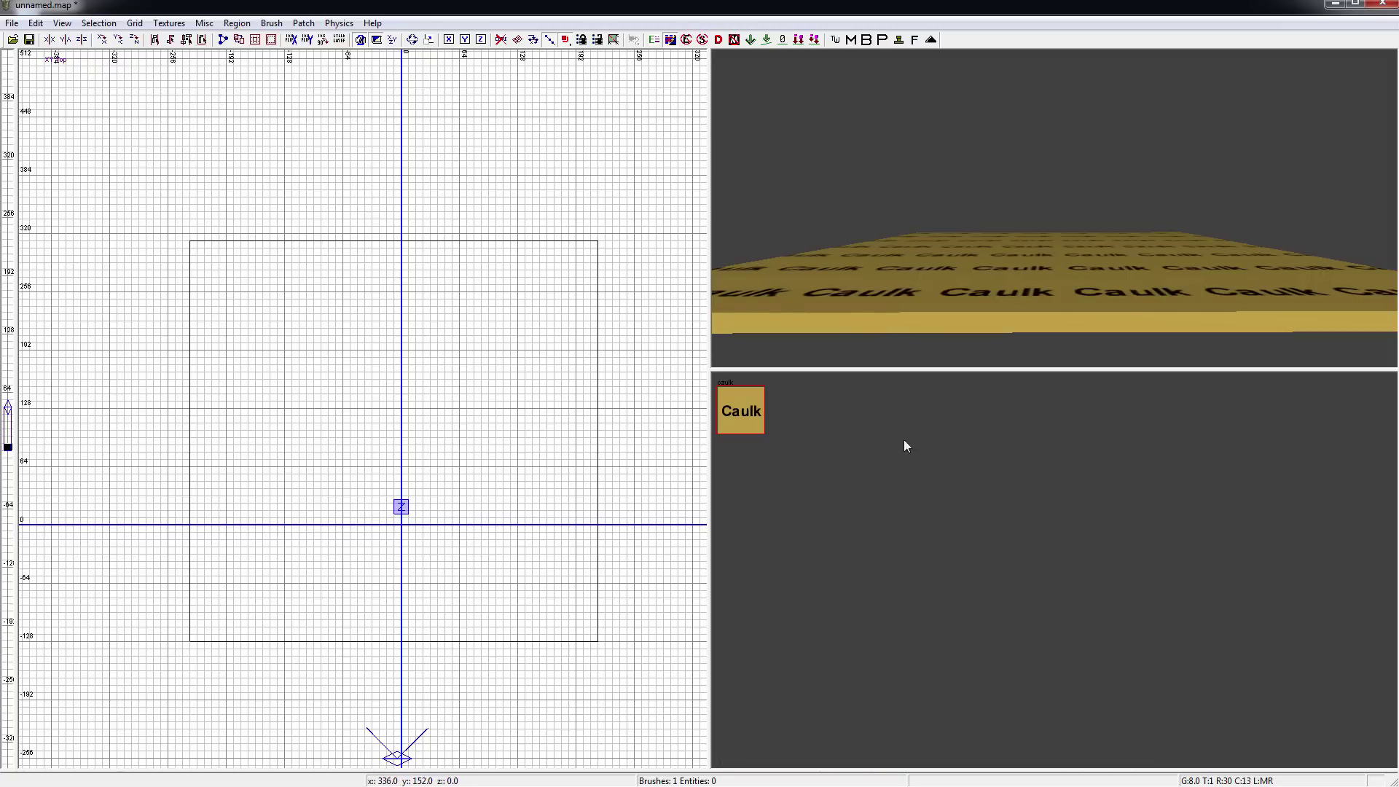
pyautogui.moveTo(1007, 371); pyautogui.dragTo(1017, 652)
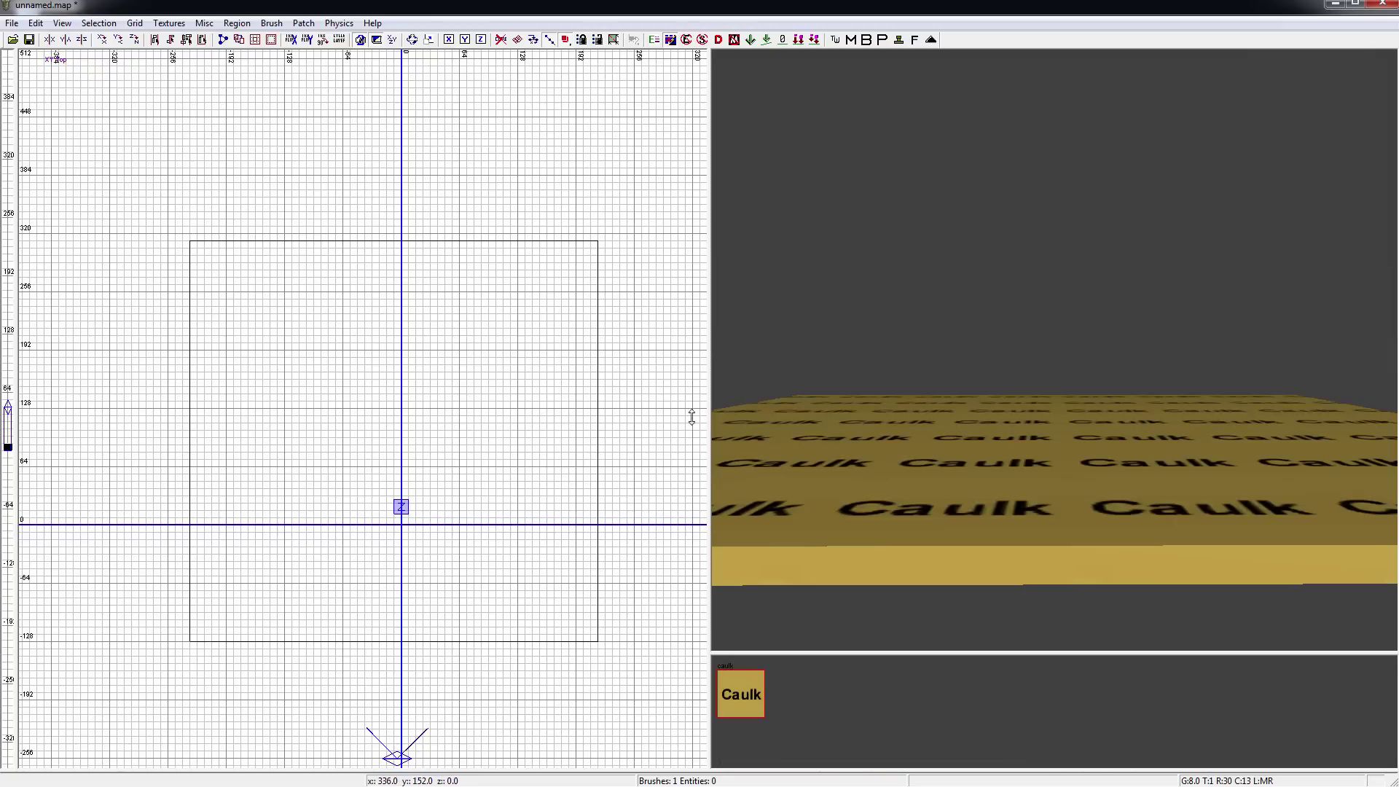
pyautogui.click(174, 23)
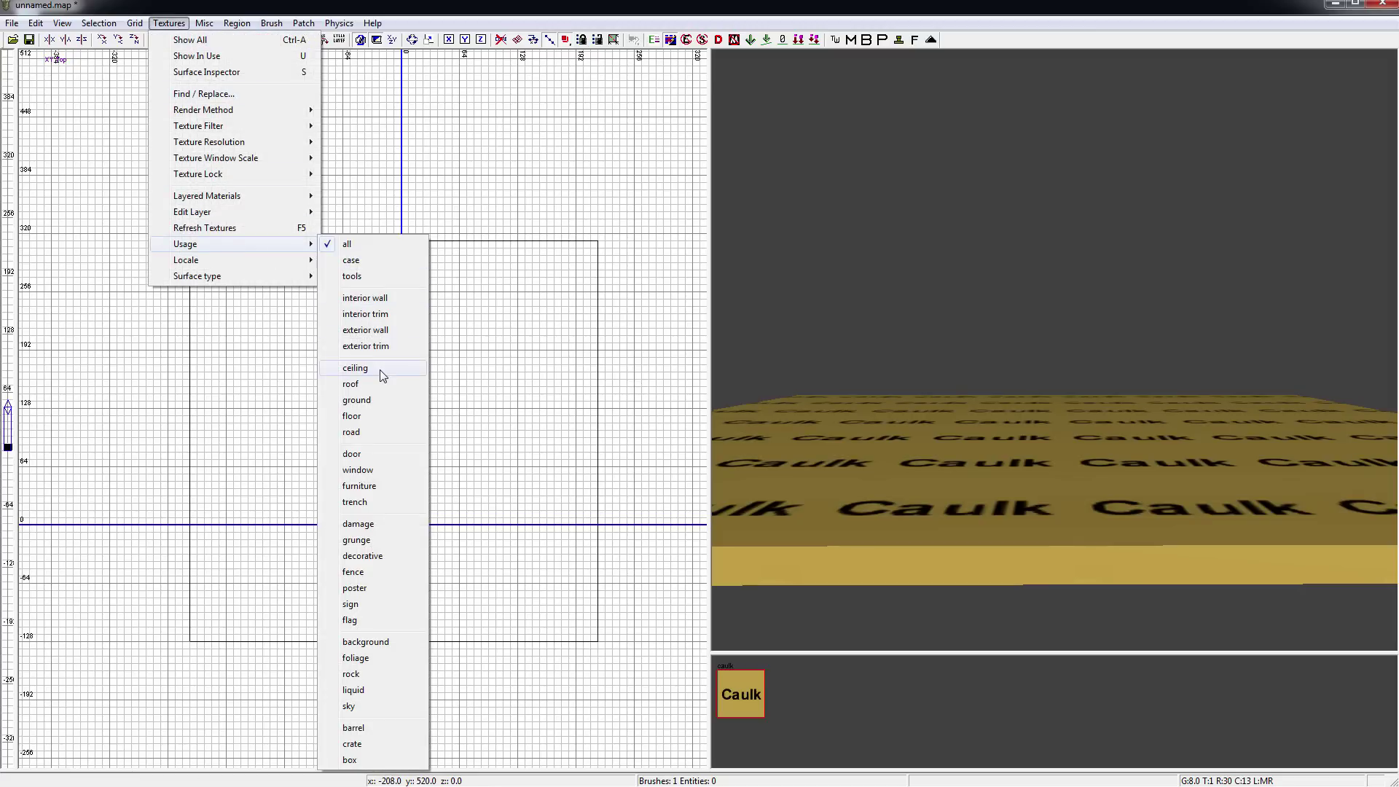
pyautogui.click(368, 399)
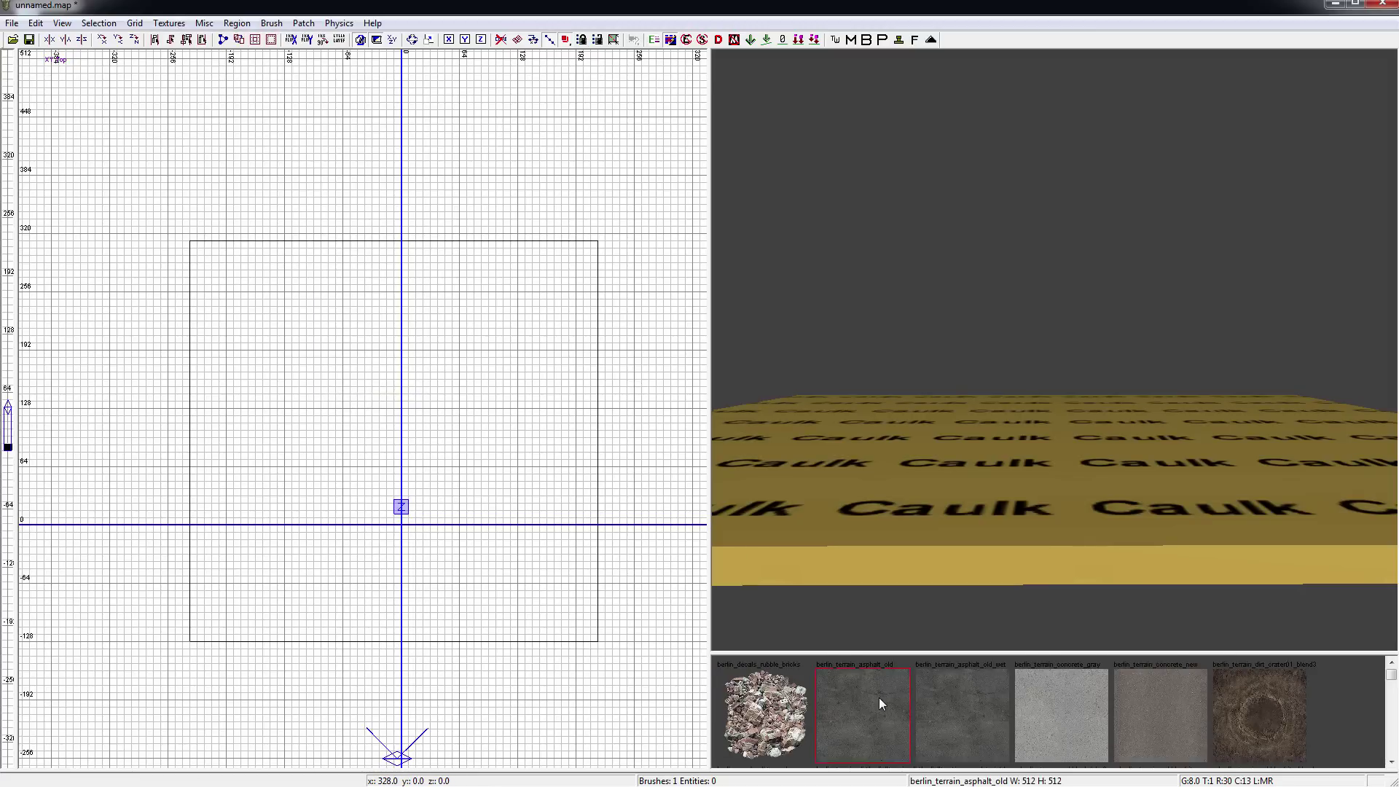
# - Try the berlin_terrain_asphalt_old texture on the whole floor brush
pyautogui.keyDown('shift'); pyautogui.click(877, 492); pyautogui.keyUp('shift')
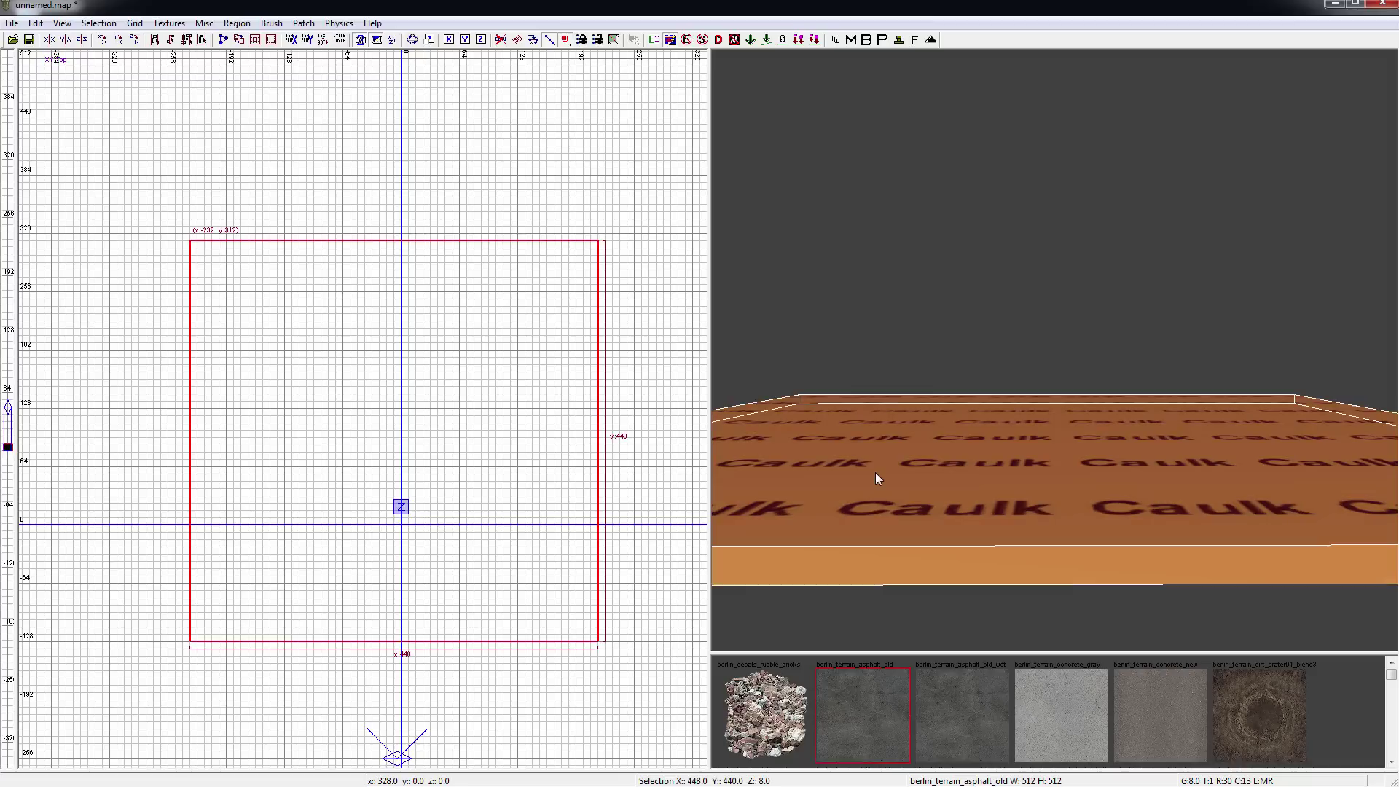
pyautogui.click(875, 691)
pyautogui.press('Escape')
pyautogui.rightClick(950, 509)
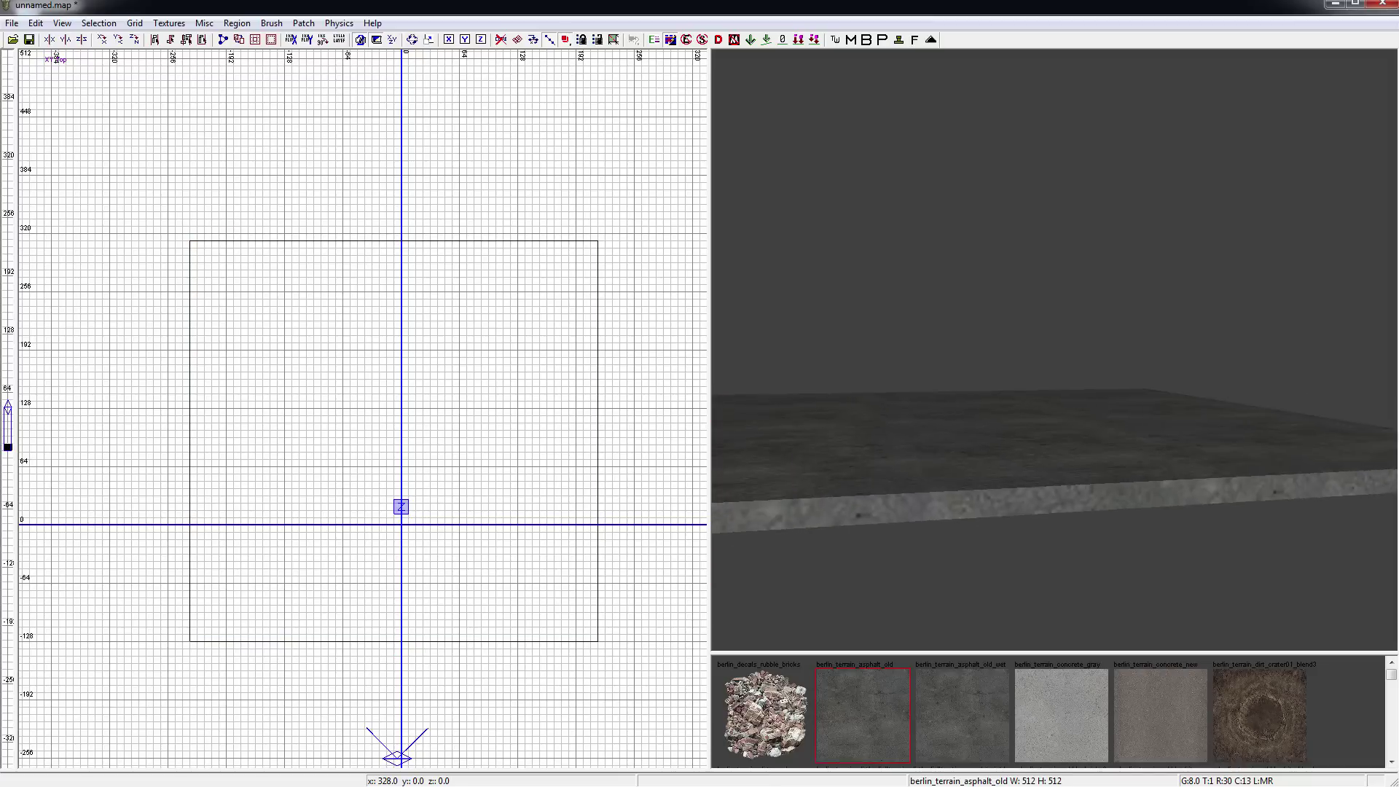
pyautogui.moveTo(951, 508); pyautogui.dragTo(771, 509, button='right')
# - Apply the berlin_terrain_asphalt_old texture to only the top face of the caulk floor brush, and deselect it
pyautogui.keyDown('shift'); pyautogui.click(963, 460); pyautogui.keyUp('shift')
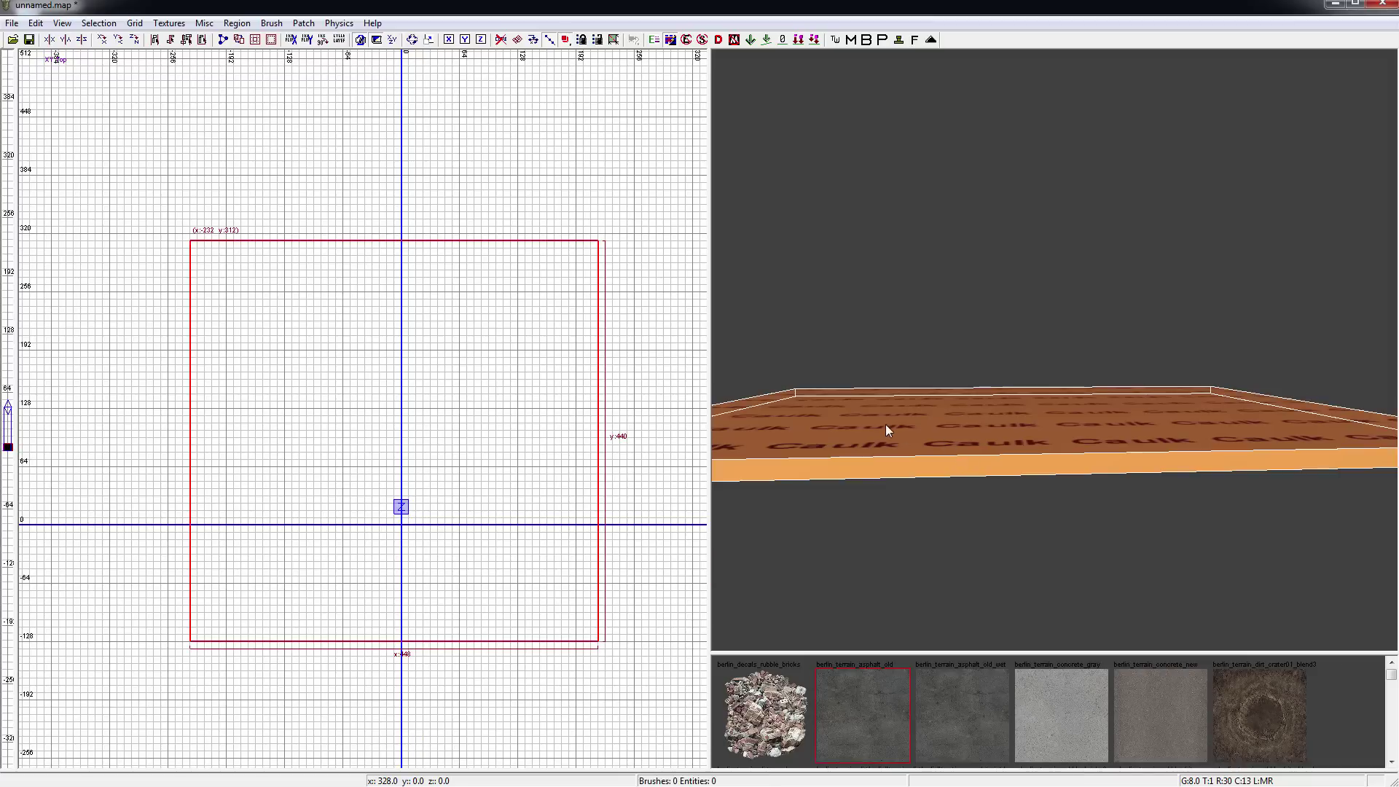
pyautogui.press('Escape')
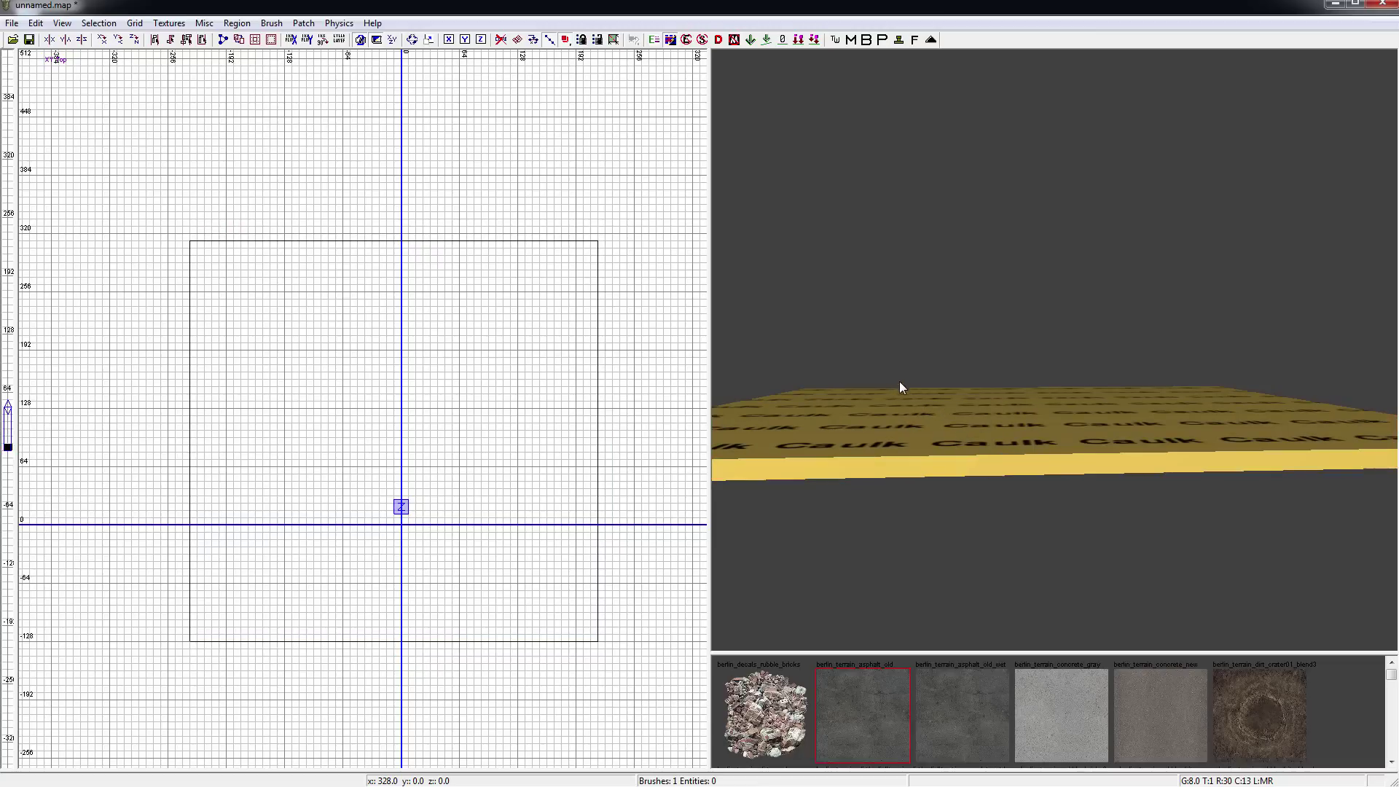
pyautogui.keyDown('ctrl'); pyautogui.keyDown('shift'); pyautogui.click(977, 418); pyautogui.keyUp('shift'); pyautogui.keyUp('ctrl')
pyautogui.moveTo(977, 418); pyautogui.dragTo(859, 474, button='right')
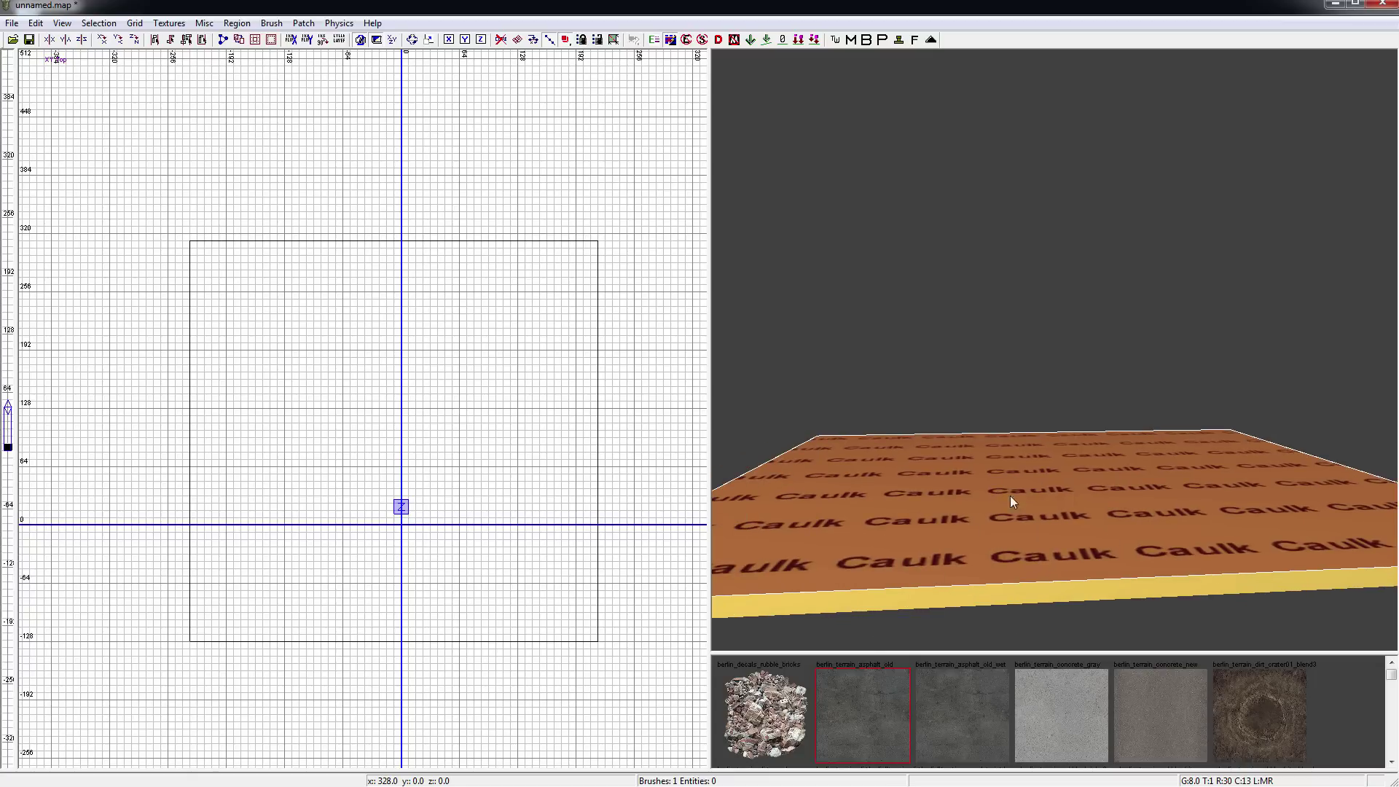
pyautogui.click(871, 709)
pyautogui.press('Escape')
pyautogui.moveTo(1027, 491)
pyautogui.mouseDown(button='right')
pyautogui.moveTo(1144, 491)
pyautogui.moveTo(1027, 491)
pyautogui.mouseUp(button='right')
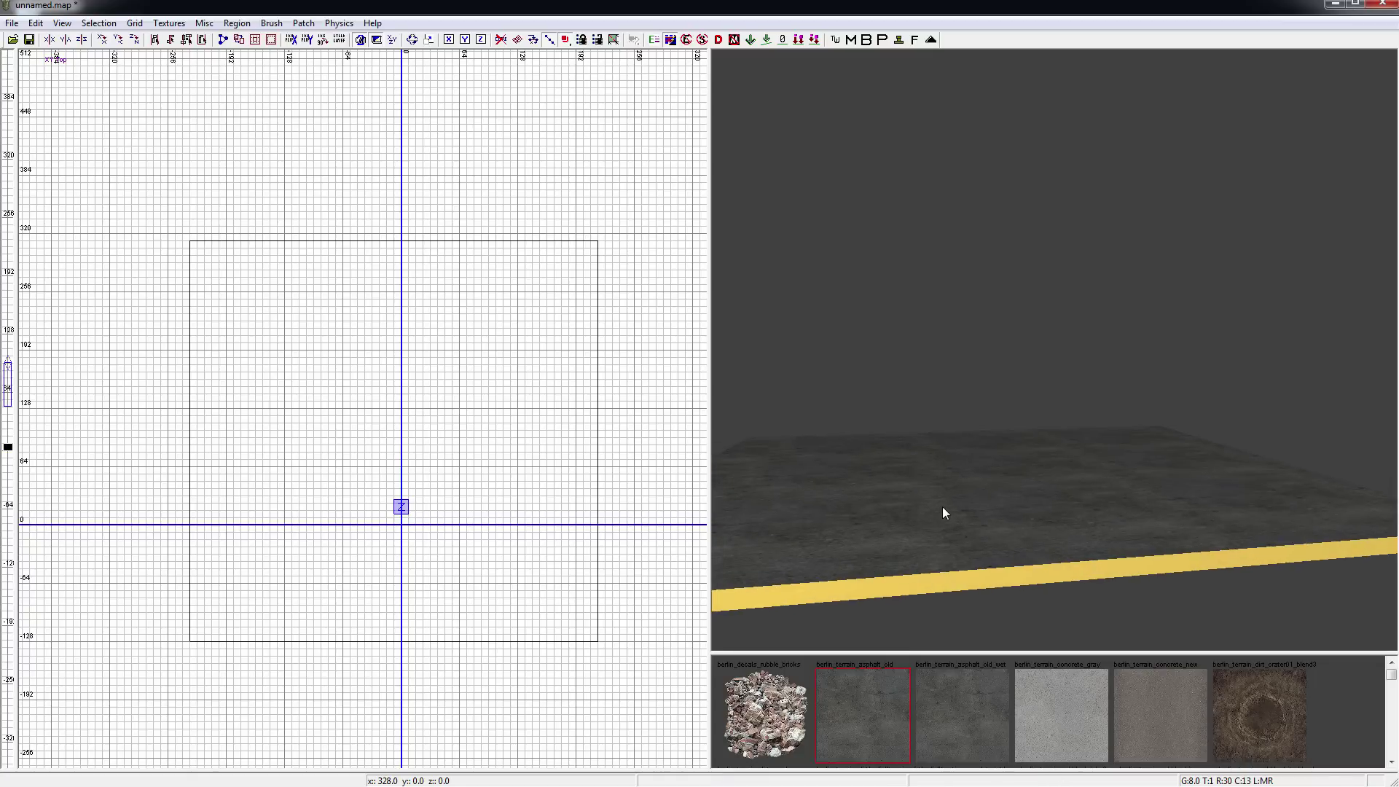
# - Try the berlin_terrain_asphalt_old texture on the floor brush's front side face as well, and undo it
pyautogui.keyDown('shift'); pyautogui.click(960, 499); pyautogui.keyUp('shift')
pyautogui.moveTo(1012, 500); pyautogui.dragTo(910, 502, button='right')
pyautogui.keyDown('ctrl'); pyautogui.keyDown('shift'); pyautogui.click(886, 564); pyautogui.keyUp('shift'); pyautogui.keyUp('ctrl')
pyautogui.click(883, 682)
pyautogui.press('Escape')
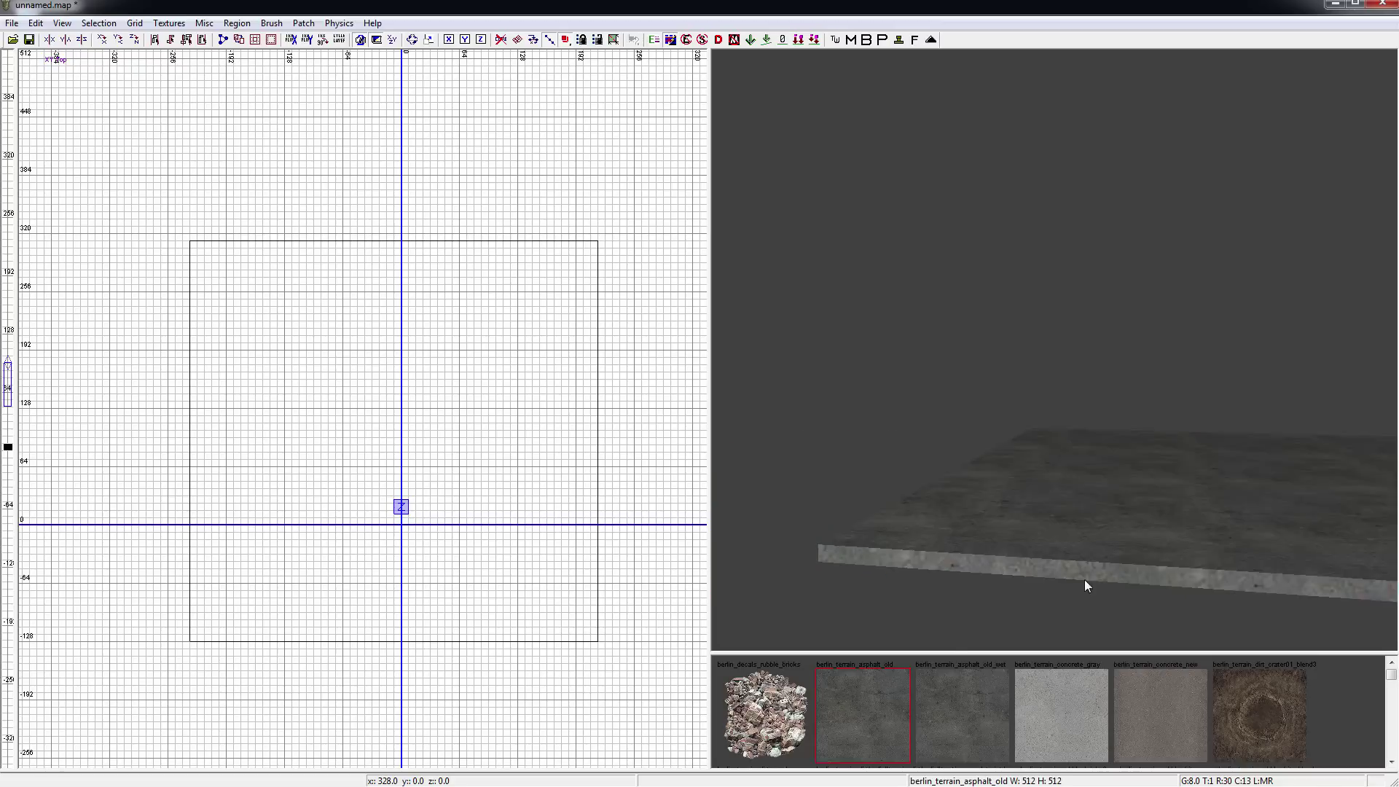
pyautogui.moveTo(1086, 583); pyautogui.dragTo(1173, 584, button='right')
pyautogui.keyDown('shift'); pyautogui.click(1023, 542); pyautogui.keyUp('shift')
pyautogui.moveTo(1016, 529); pyautogui.dragTo(1048, 543, button='right')
pyautogui.press('Escape')
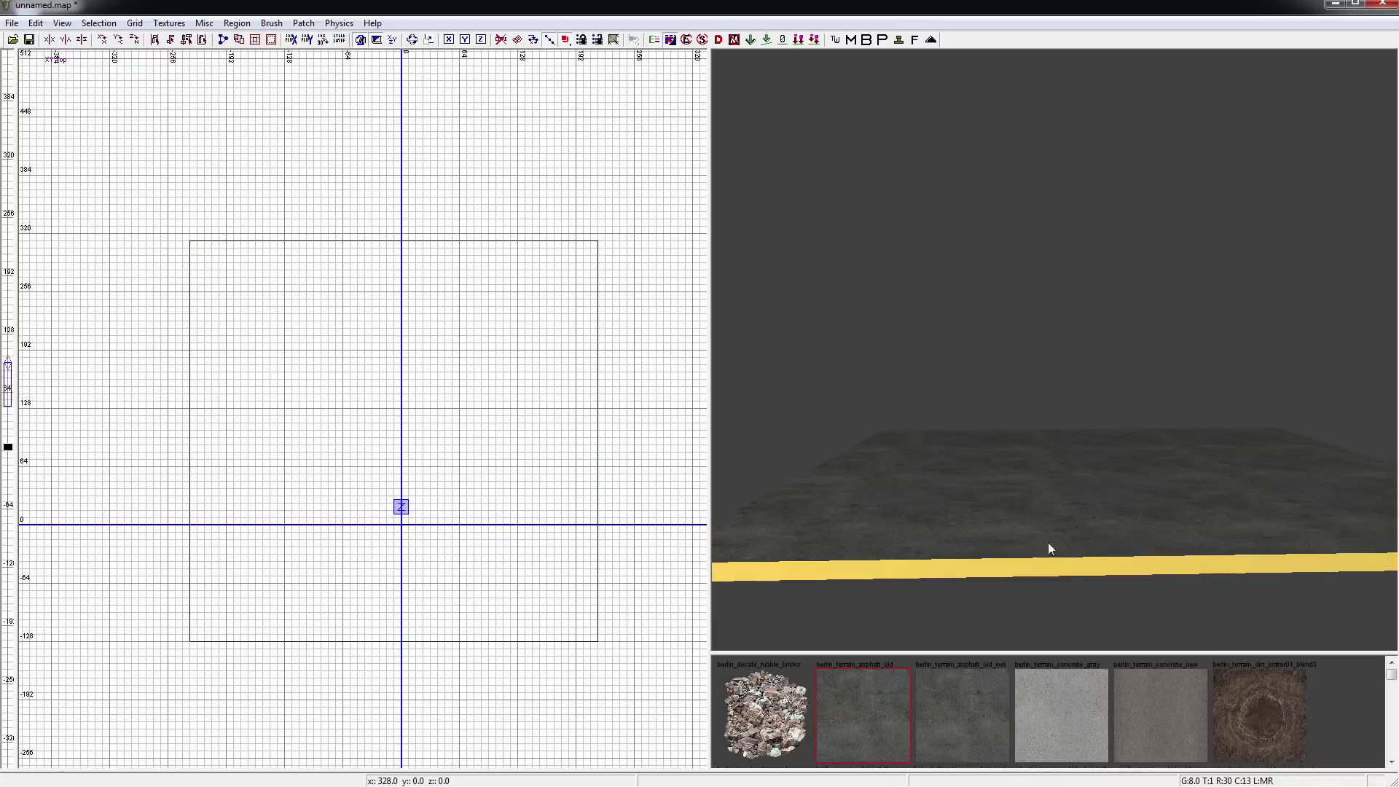
# - Select only the floor brush's top face and copy the caulk texture onto it from the front side face
pyautogui.keyDown('shift'); pyautogui.click(1002, 492); pyautogui.keyUp('shift')
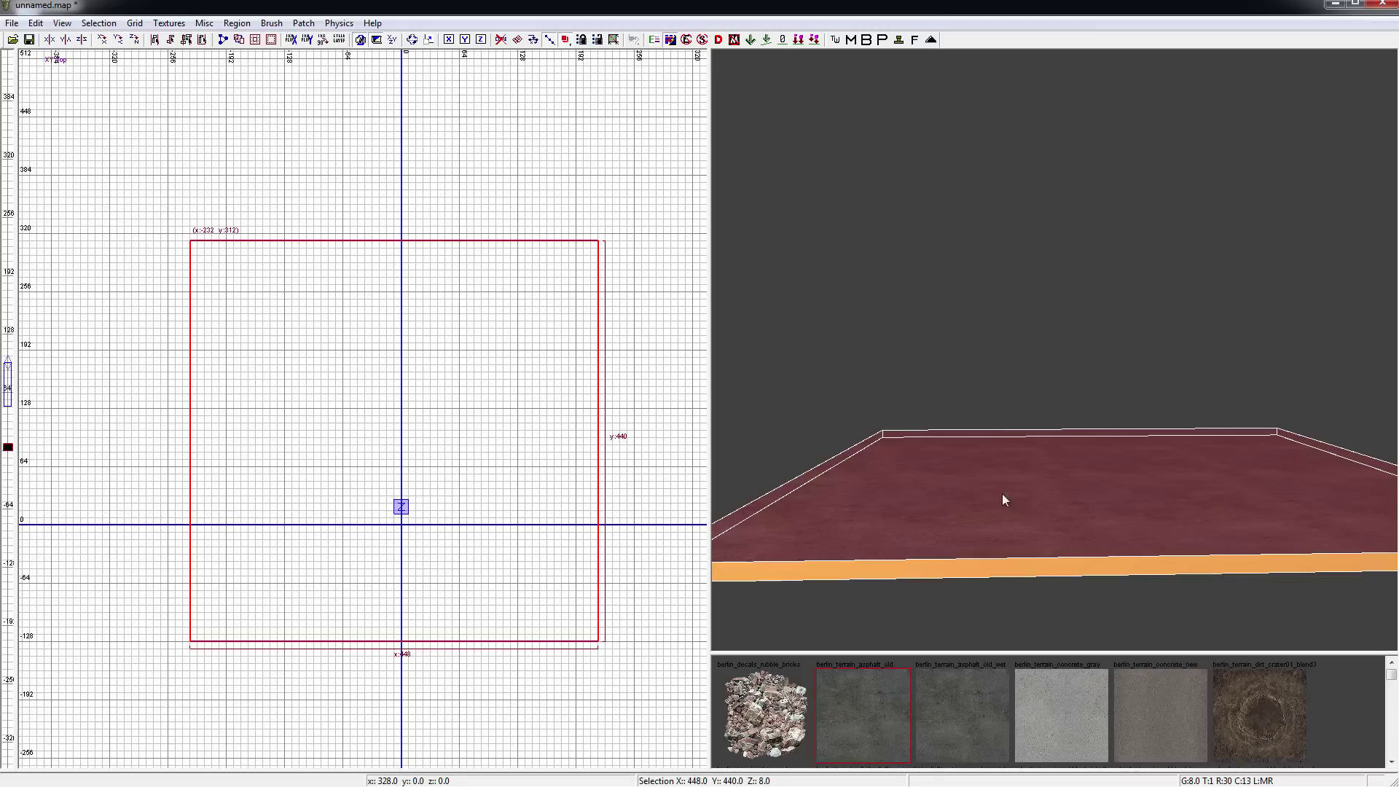
pyautogui.press('Escape')
pyautogui.keyDown('shift'); pyautogui.click(1003, 479); pyautogui.keyUp('shift')
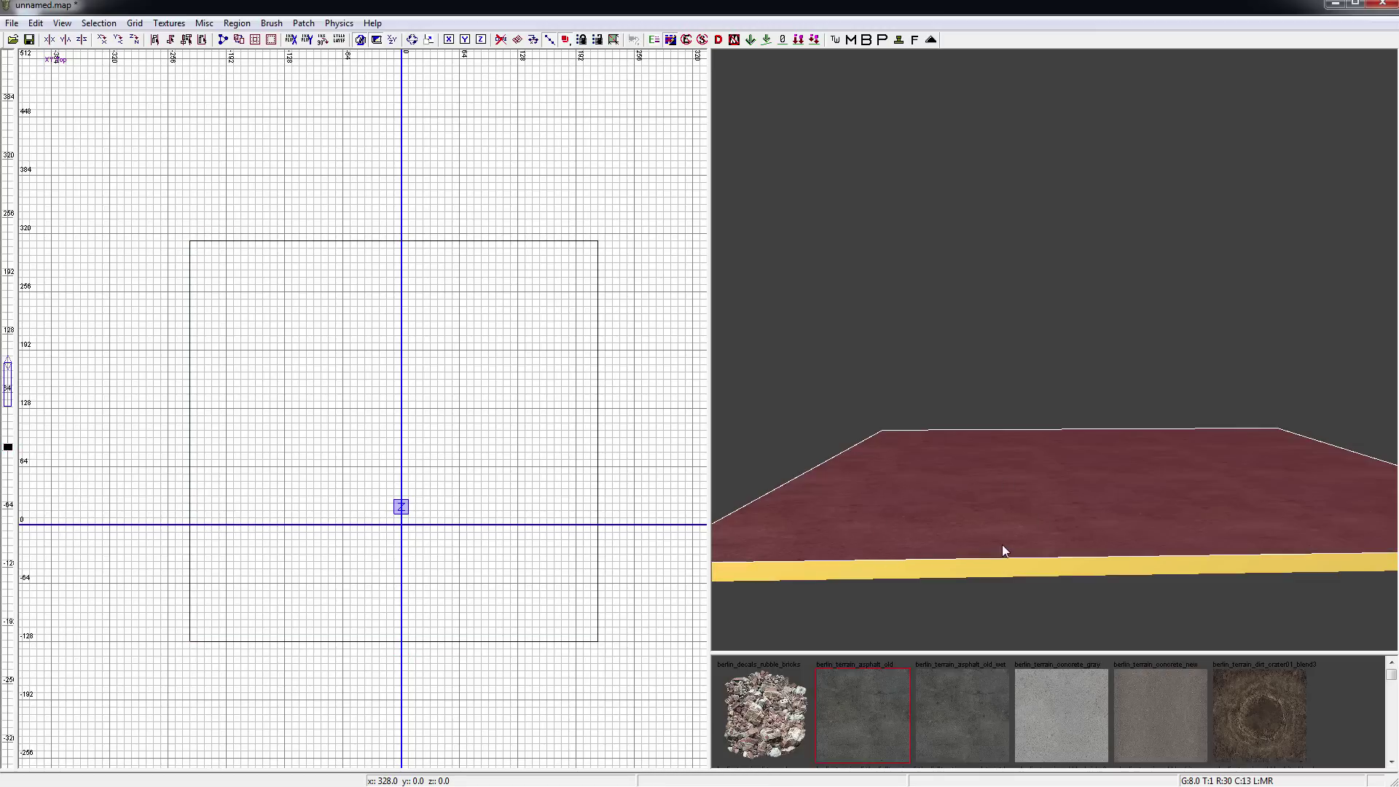
pyautogui.middleClick(938, 566)
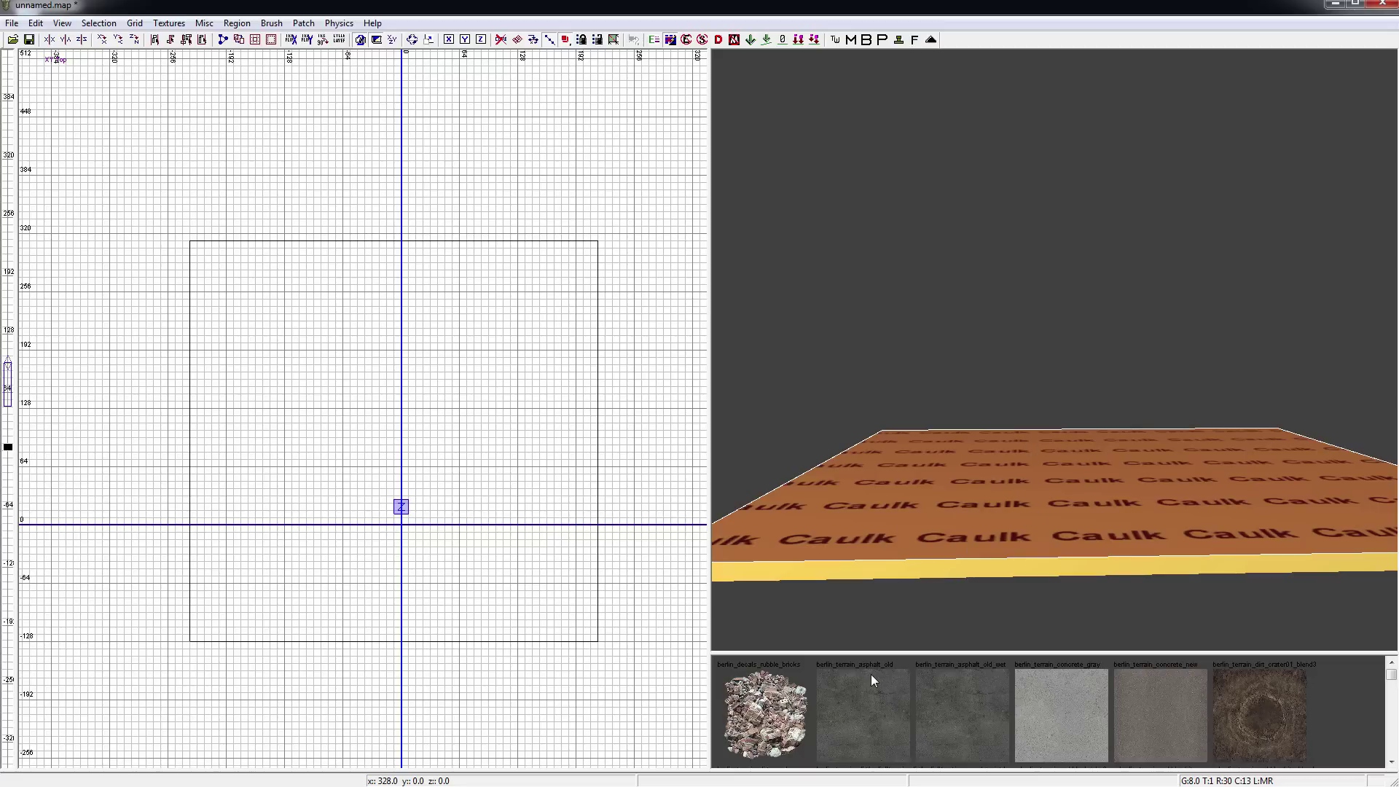
# - Reapply the berlin_terrain_asphalt_old texture to the selected top face, and deselect it
pyautogui.click(893, 720)
pyautogui.press('Escape')
pyautogui.moveTo(1024, 485); pyautogui.dragTo(901, 462, button='right')
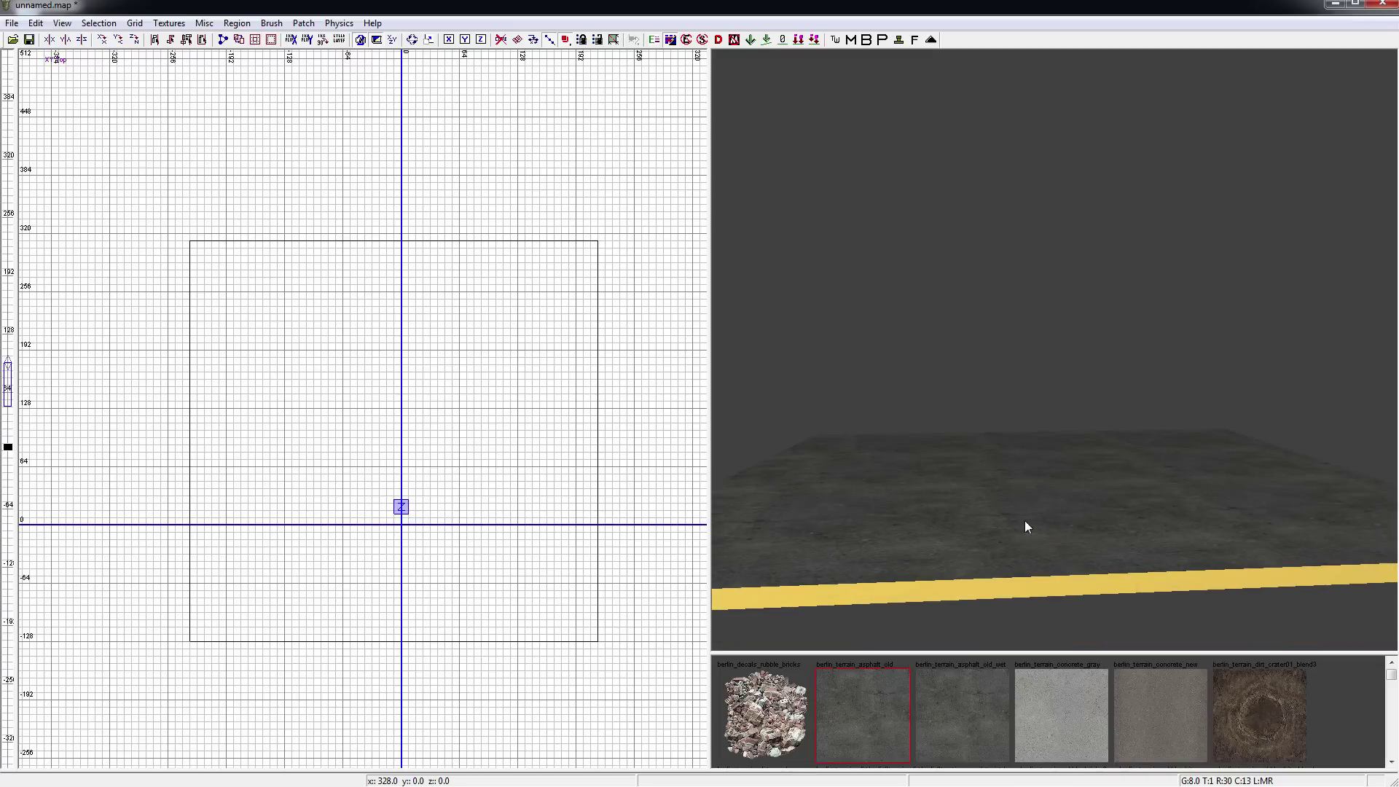
# - Examine the floor brush in the top view at different zoom levels and up close in the 3D view
pyautogui.moveTo(597, 431); pyautogui.dragTo(534, 444, button='right')
pyautogui.moveTo(420, 382); pyautogui.dragTo(470, 312, button='right')
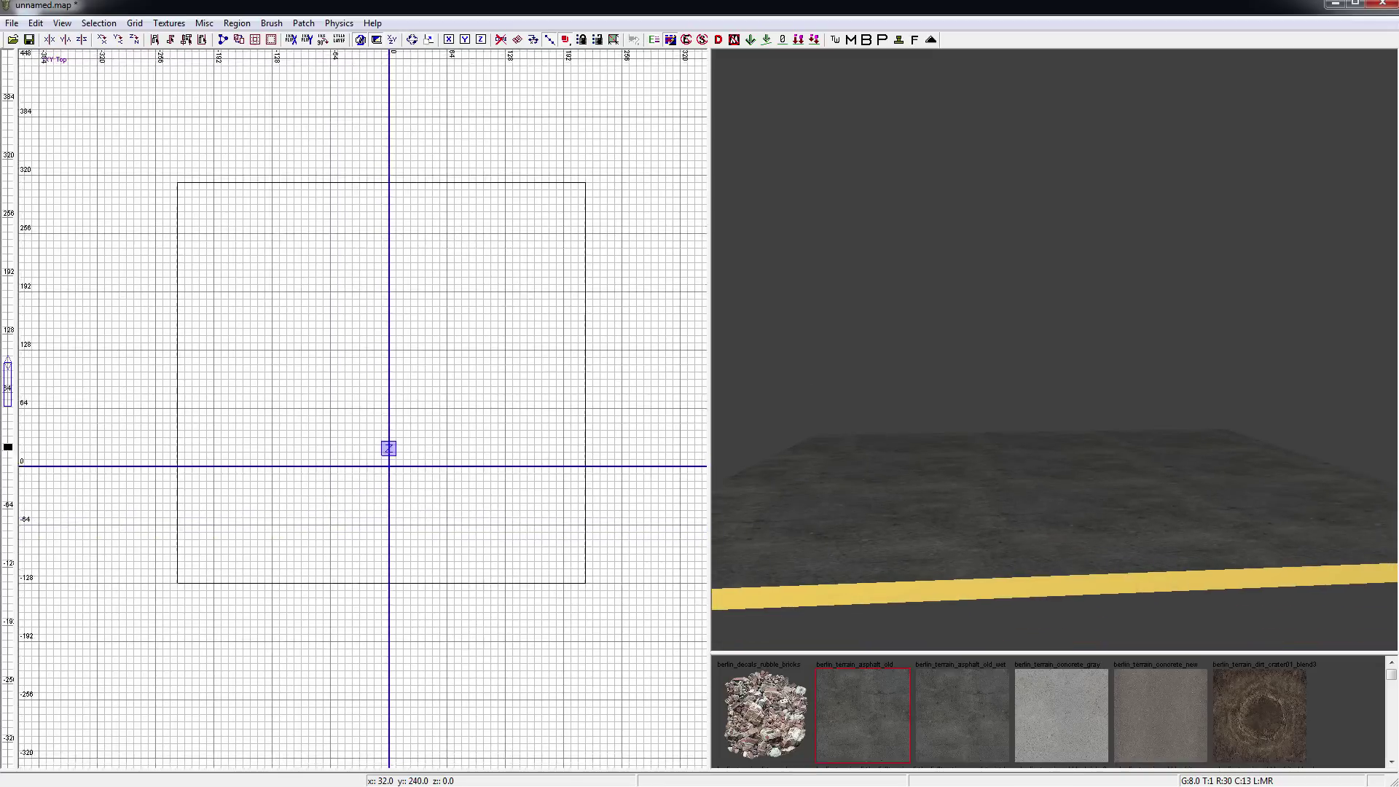
pyautogui.moveTo(406, 348)
pyautogui.mouseDown(button='right')
pyautogui.moveTo(381, 378)
pyautogui.moveTo(437, 318)
pyautogui.moveTo(368, 324)
pyautogui.mouseUp(button='right')
pyautogui.scroll(-2, 368, 348)
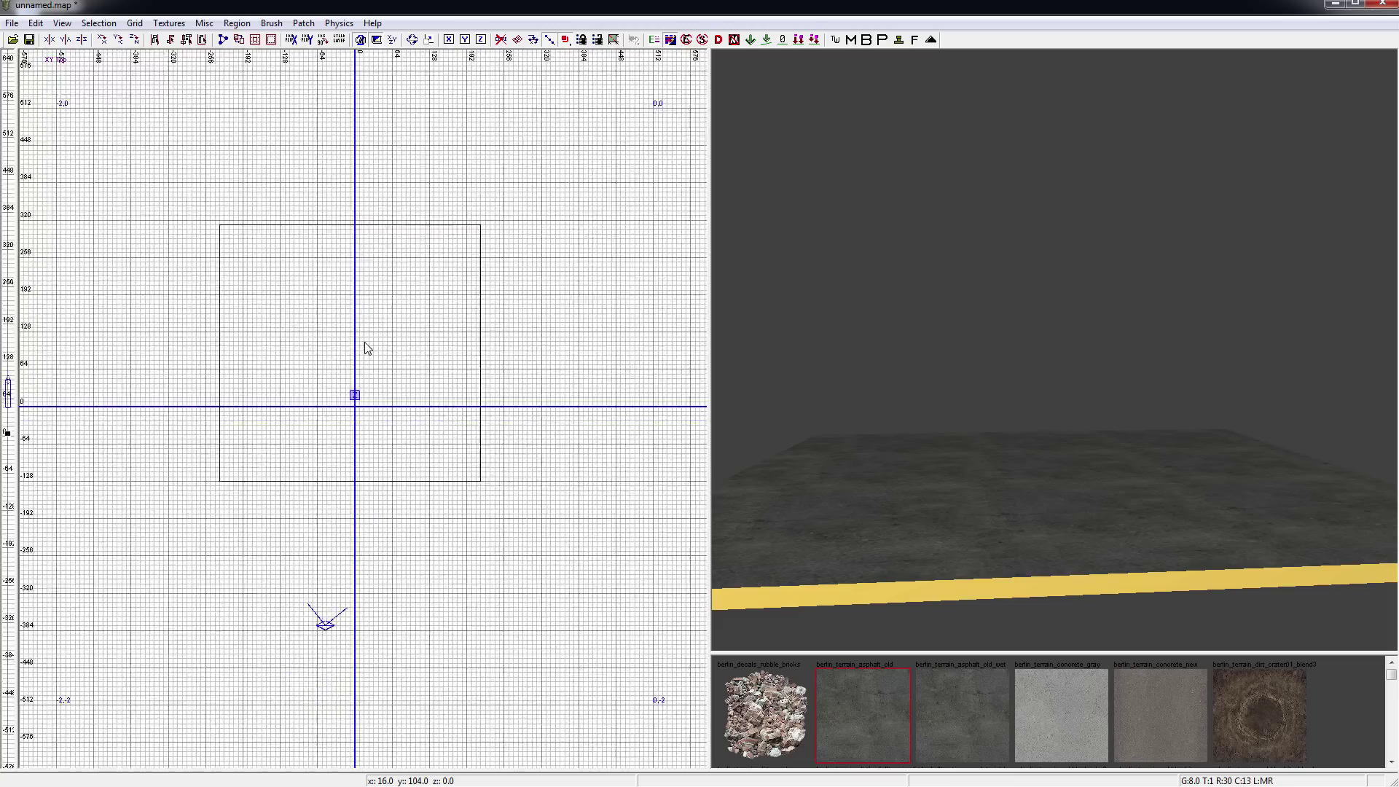
pyautogui.scroll(-3, 368, 348)
pyautogui.scroll(5, 373, 350)
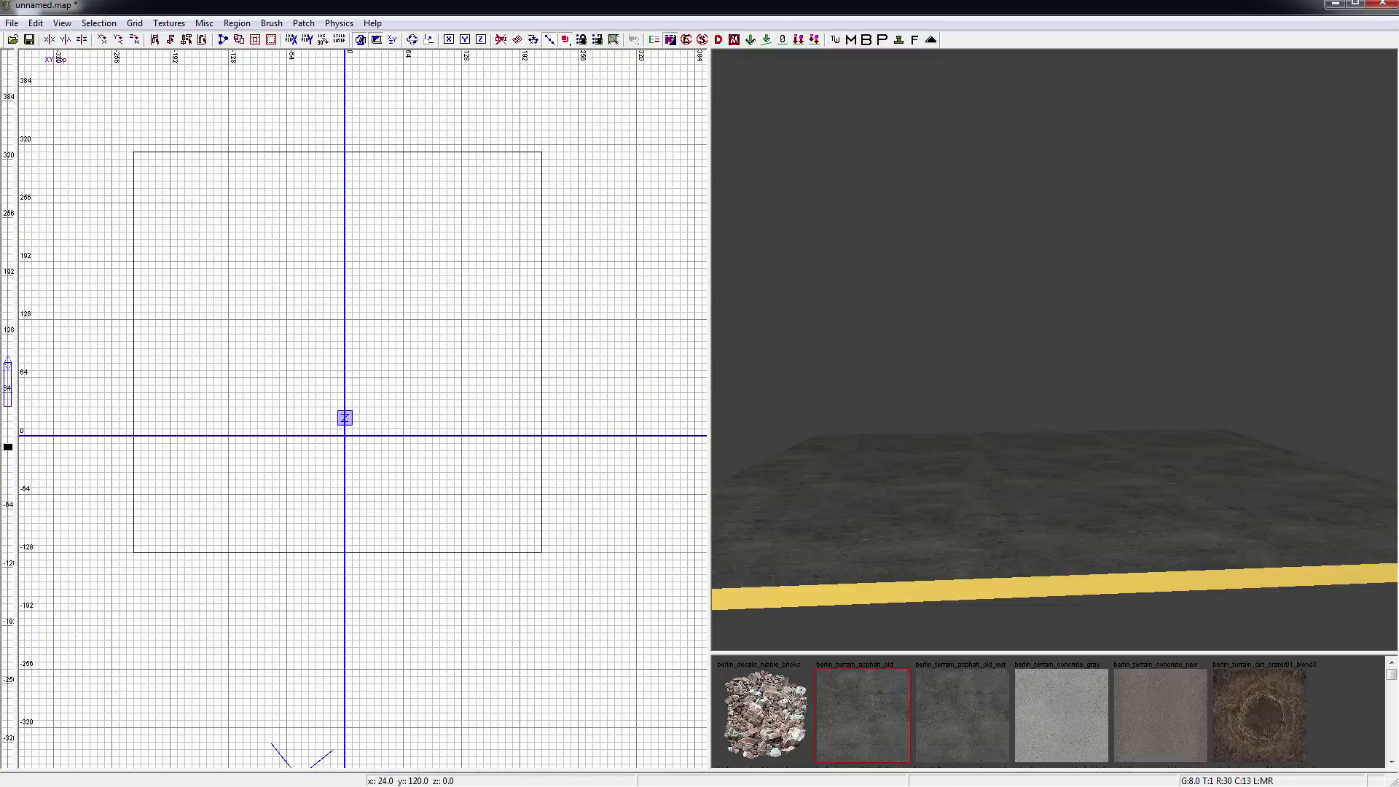
pyautogui.moveTo(320, 250); pyautogui.dragTo(358, 328, button='right')
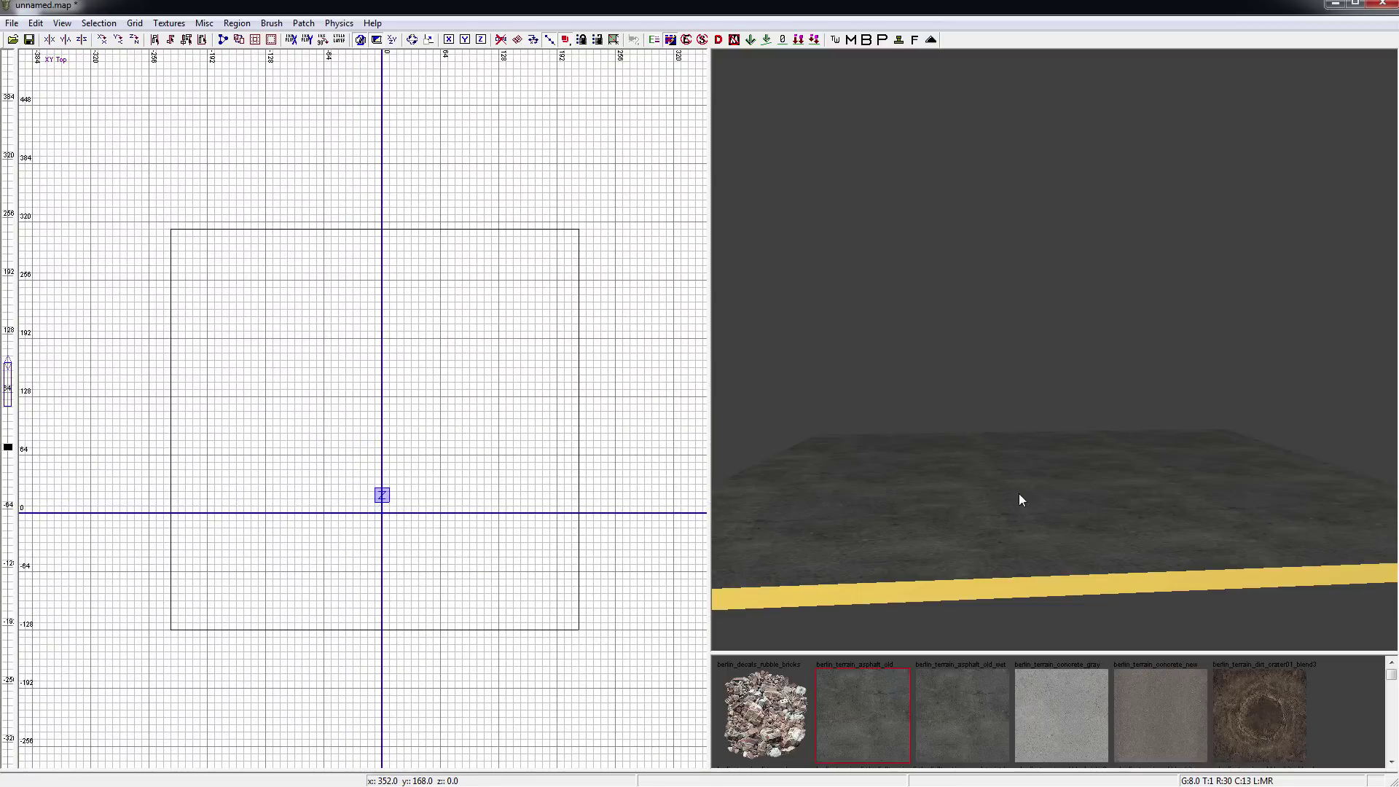
pyautogui.press('Up')
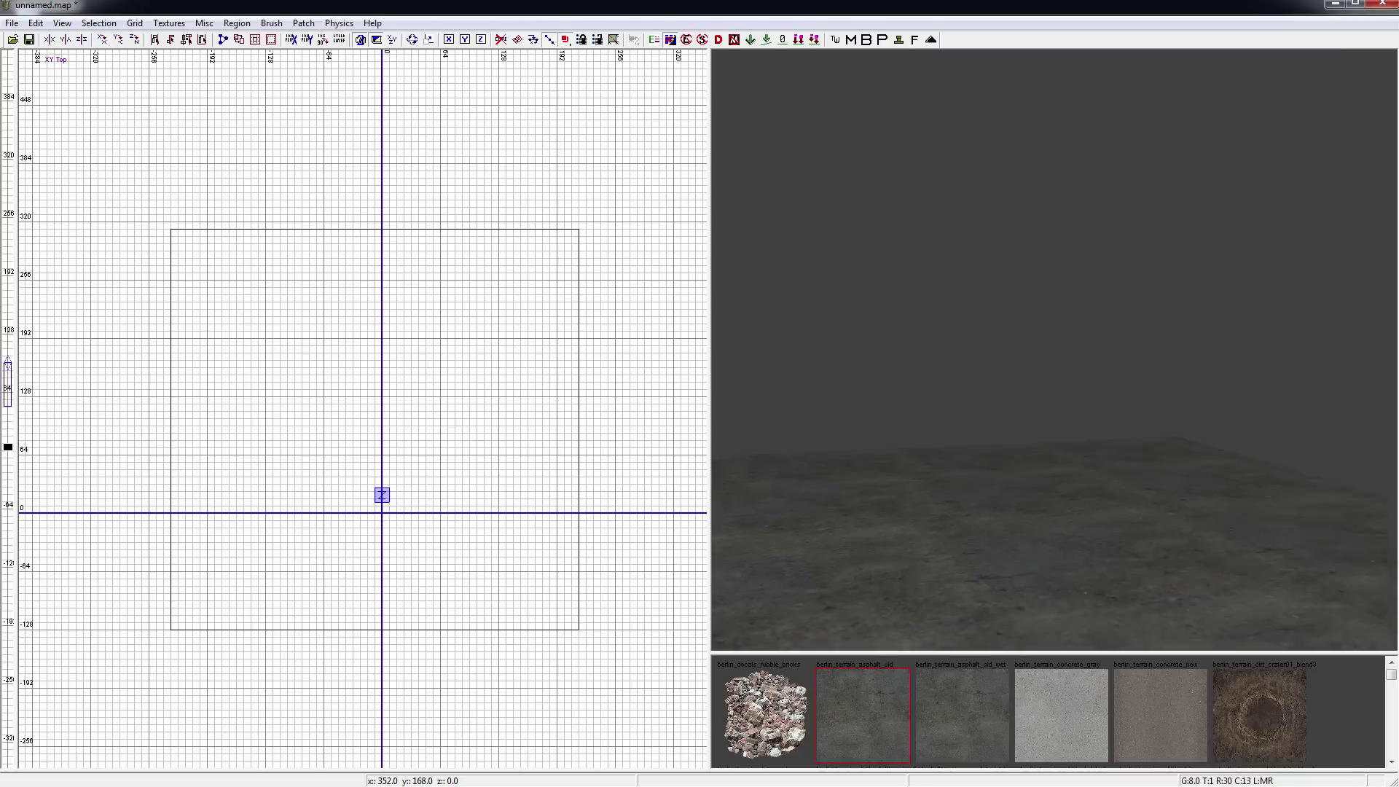
# - Draw a brush about 136 by 96 units within the floor in the top view, and show it in the front view
pyautogui.moveTo(323, 361); pyautogui.dragTo(447, 447)
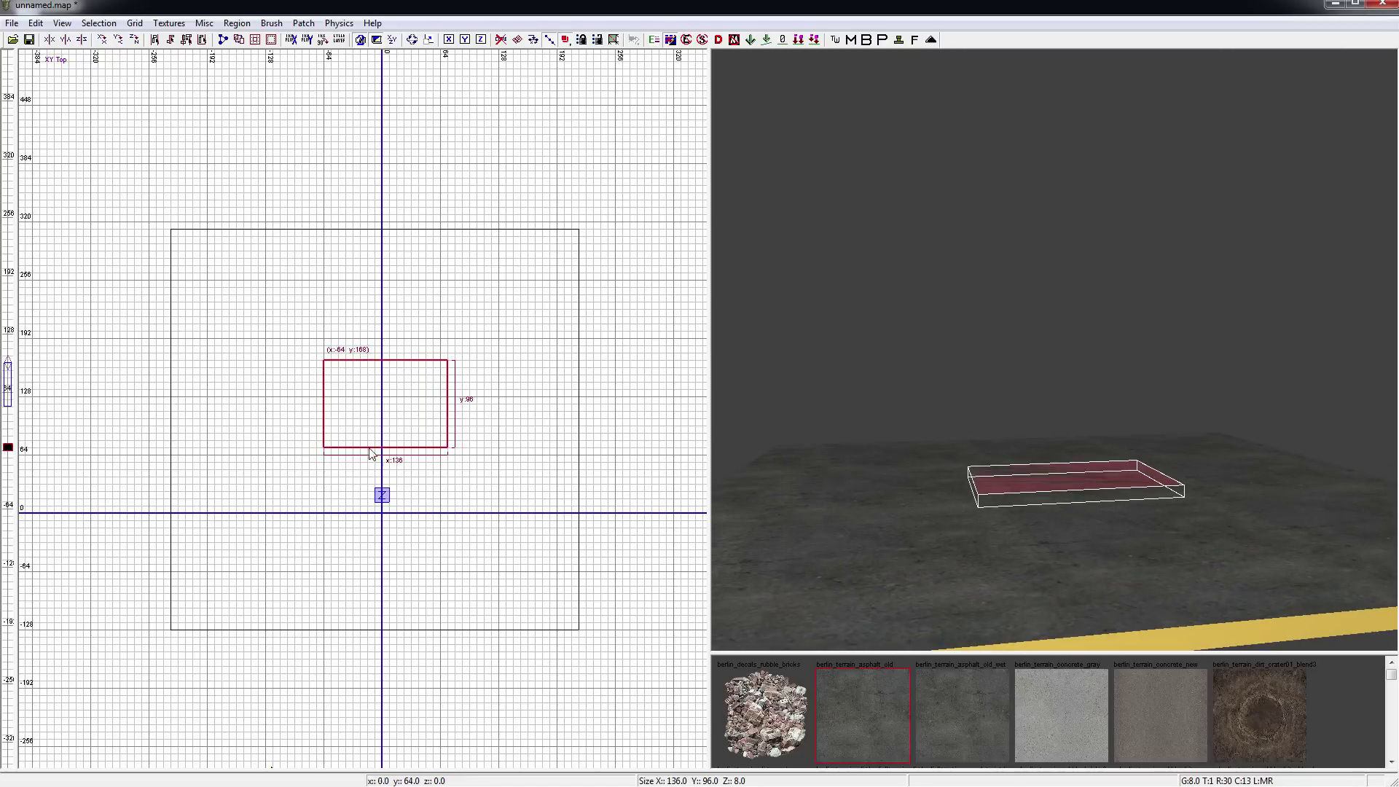
pyautogui.hotkey('ctrl', 'Tab')
pyautogui.moveTo(344, 409); pyautogui.dragTo(345, 408)
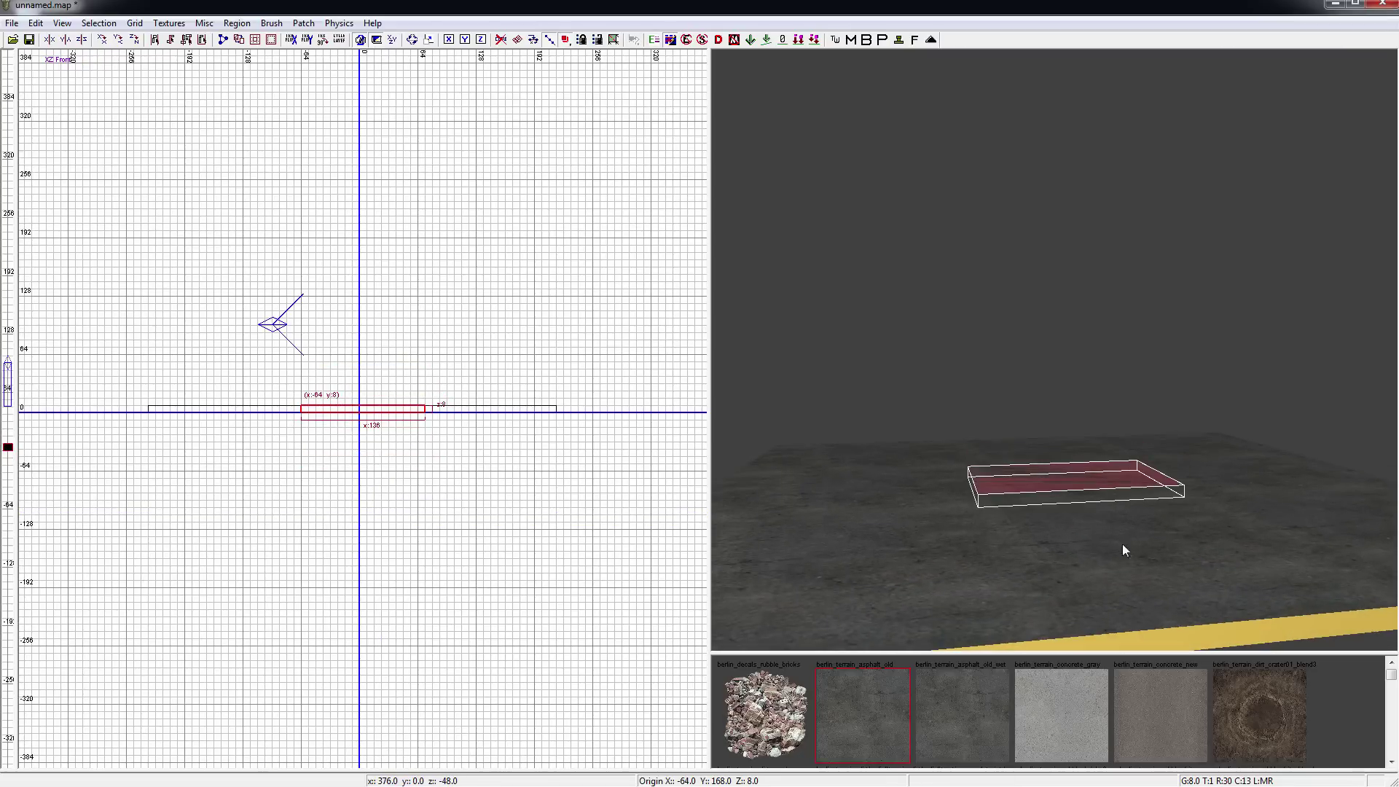
pyautogui.moveTo(1121, 548)
pyautogui.keyDown('ctrl'); pyautogui.mouseDown(button='right')
pyautogui.moveTo(1121, 510)
pyautogui.moveTo(1165, 510)
pyautogui.moveTo(1078, 509)
pyautogui.moveTo(1118, 546)
pyautogui.mouseUp(button='right'); pyautogui.keyUp('ctrl')
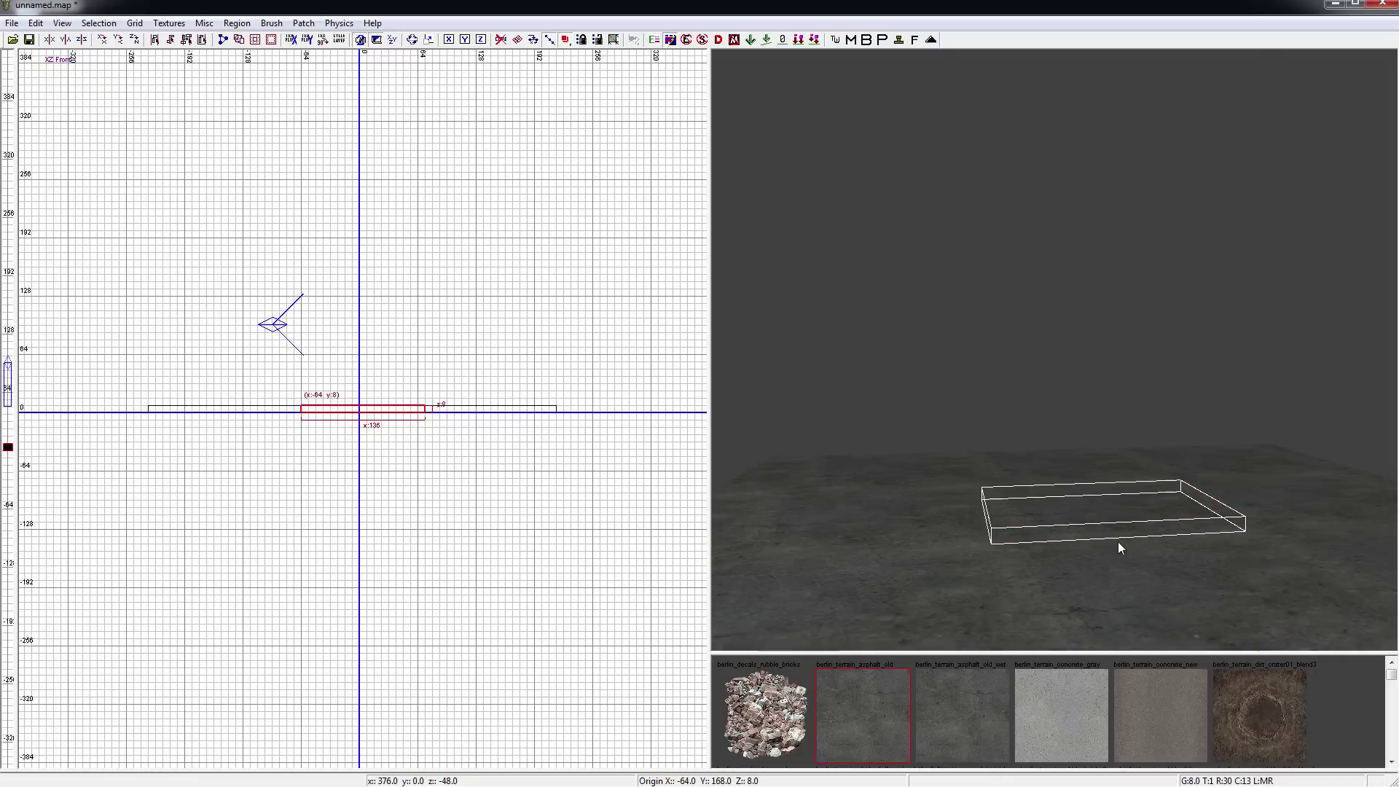
# - Raise the new brush onto the floor in the front view, make it 128 units high, and deselect it
pyautogui.moveTo(375, 404); pyautogui.dragTo(383, 263)
pyautogui.moveTo(391, 461)
pyautogui.mouseDown()
pyautogui.moveTo(390, 437)
pyautogui.moveTo(387, 457)
pyautogui.mouseUp()
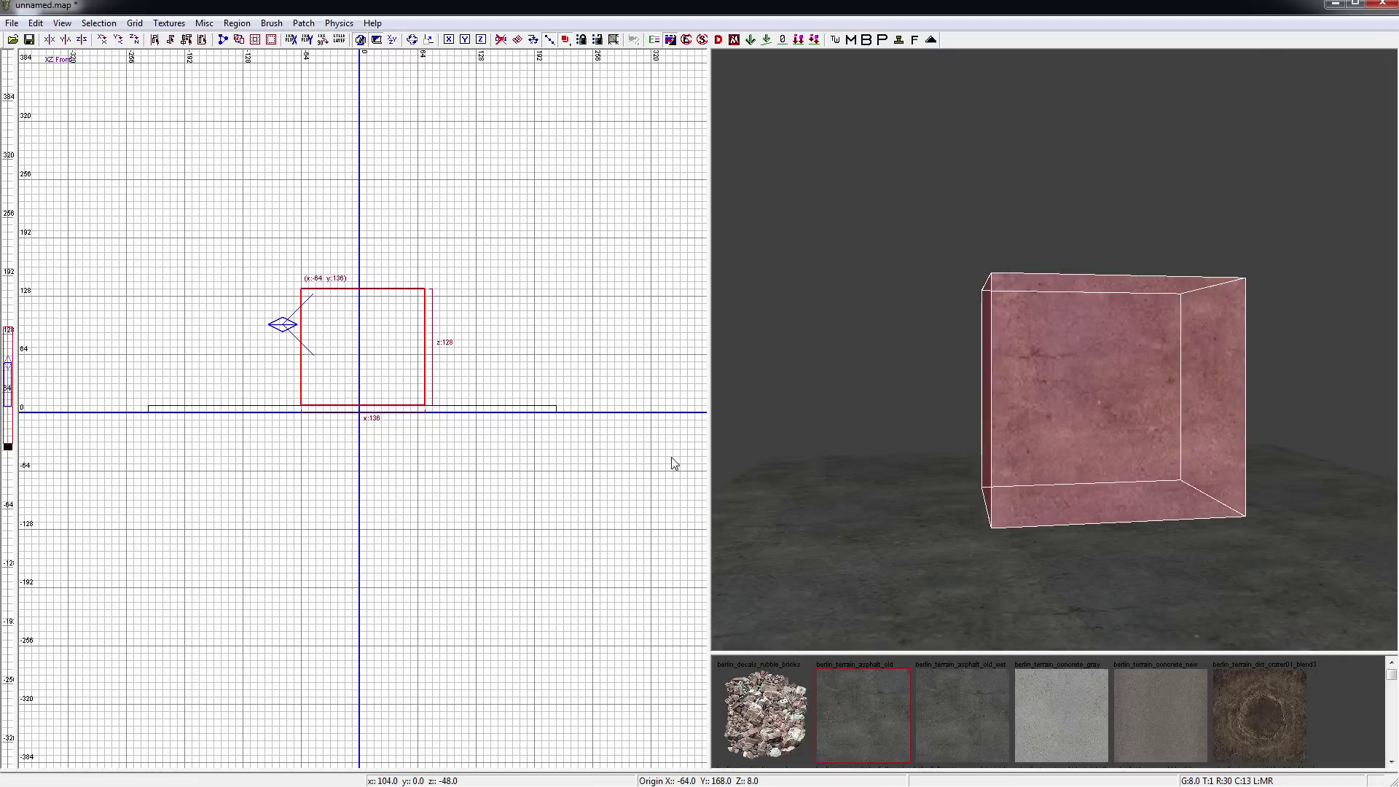
pyautogui.press('Escape')
pyautogui.moveTo(947, 457)
pyautogui.mouseDown(button='right')
pyautogui.moveTo(1016, 457)
pyautogui.moveTo(1012, 495)
pyautogui.moveTo(1009, 423)
pyautogui.moveTo(1093, 407)
pyautogui.moveTo(1015, 466)
pyautogui.mouseUp(button='right')
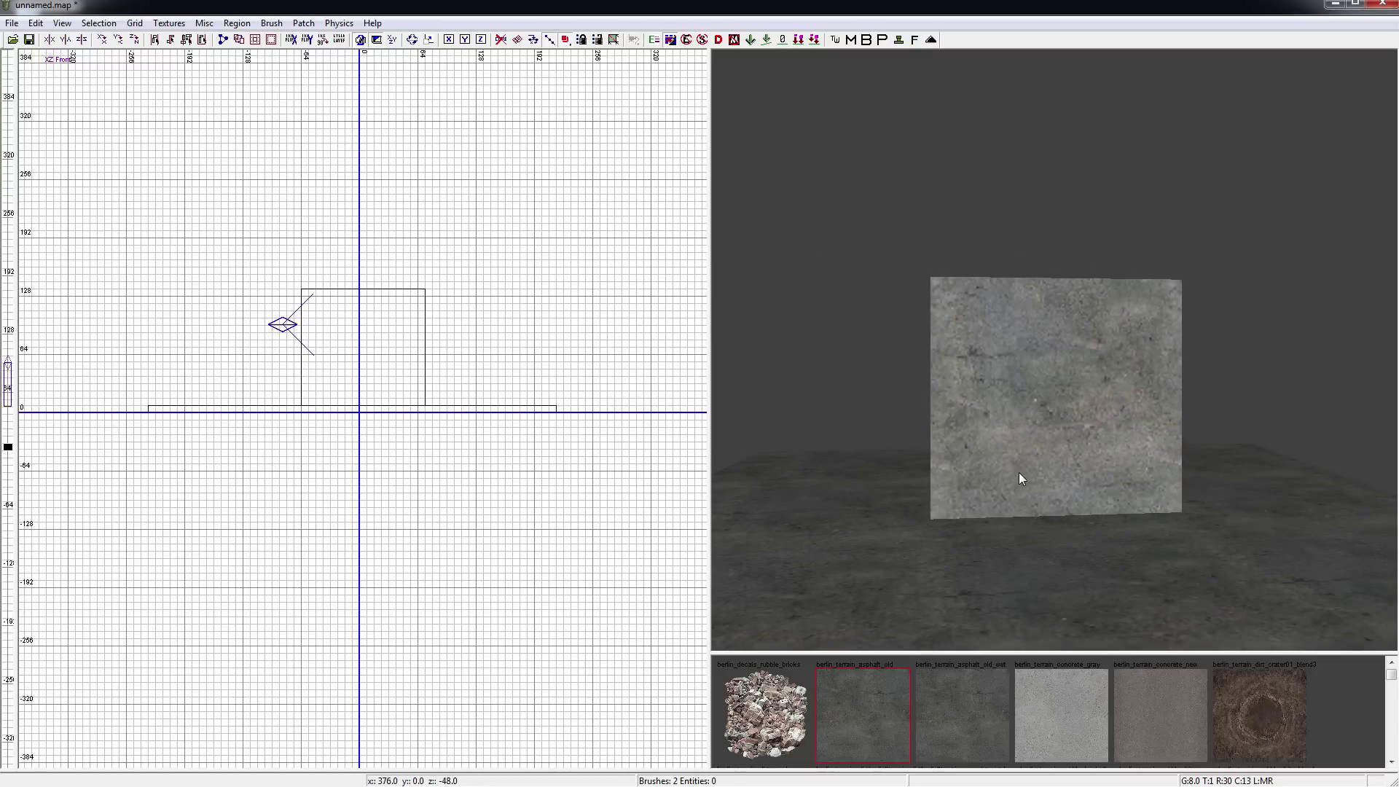
# - Examine the block and floor in the 3D view while tilting the camera, turning it slightly, and raising and lowering it
pyautogui.press('a')
pyautogui.press('a')
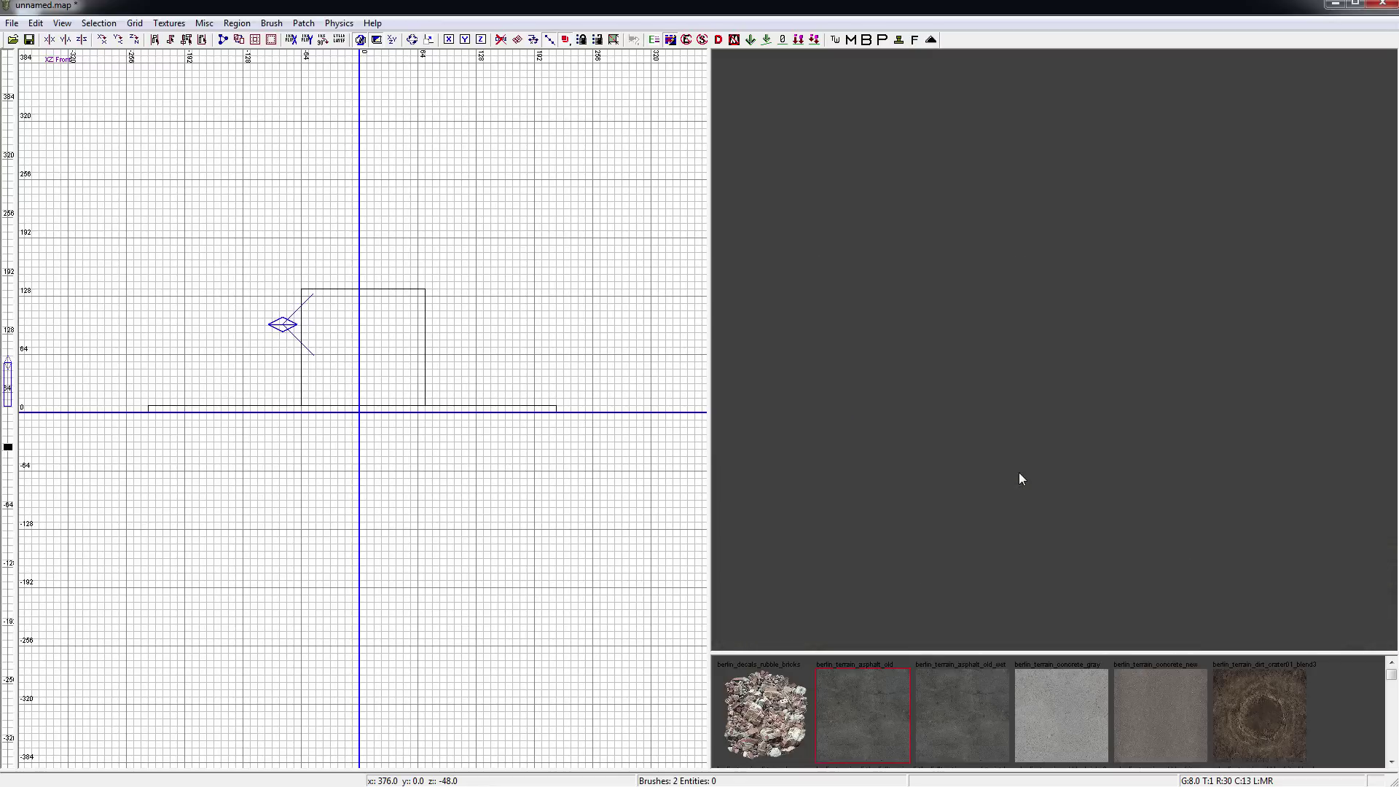
pyautogui.press('z')
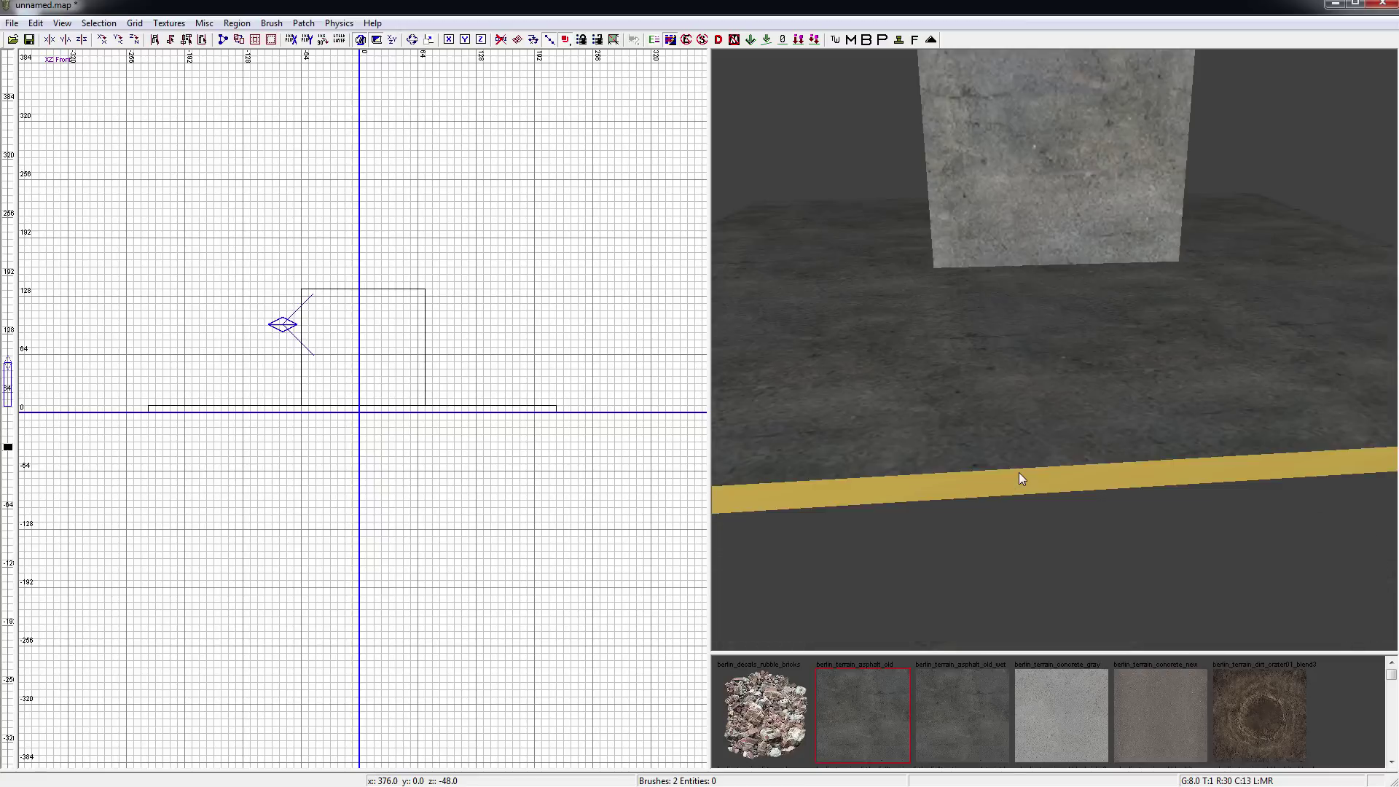
pyautogui.press('a')
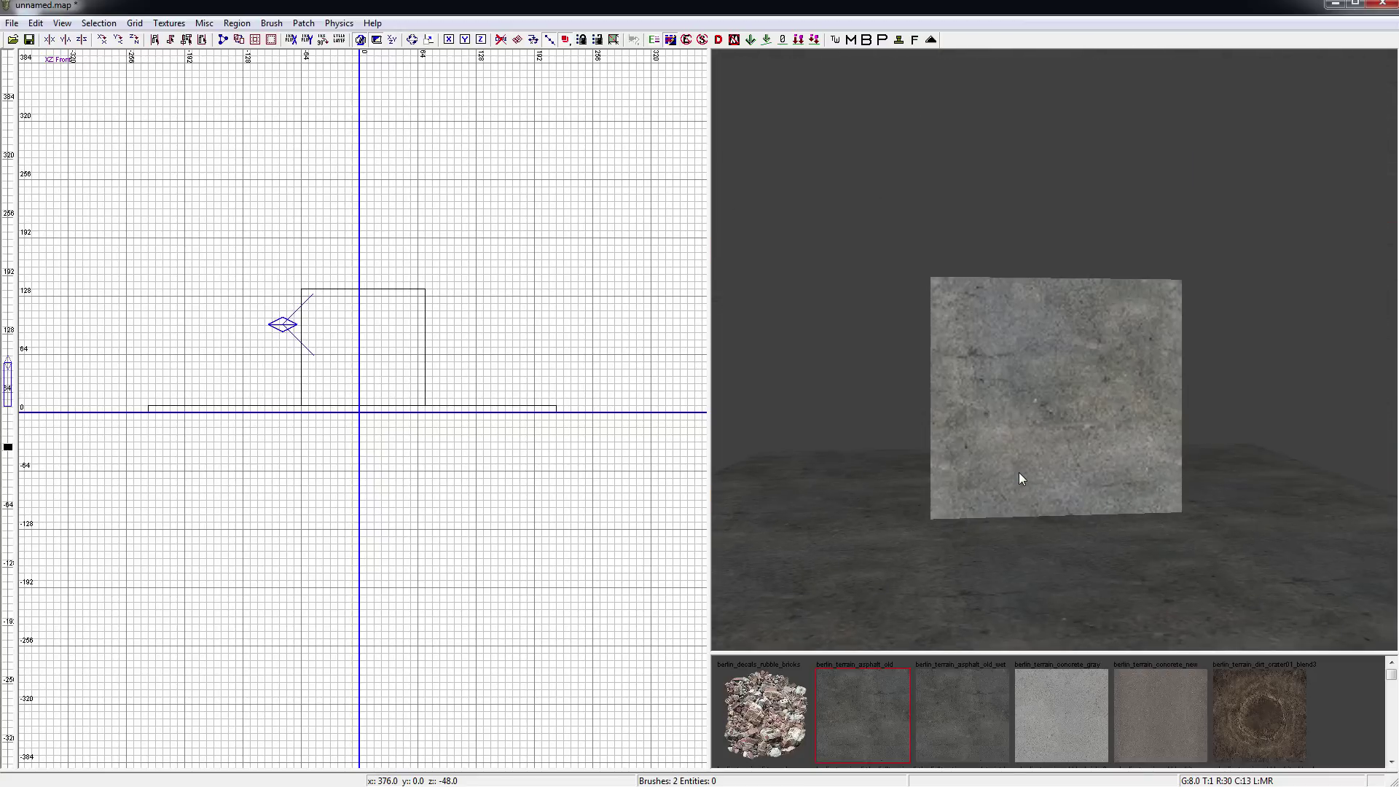
pyautogui.press('a')
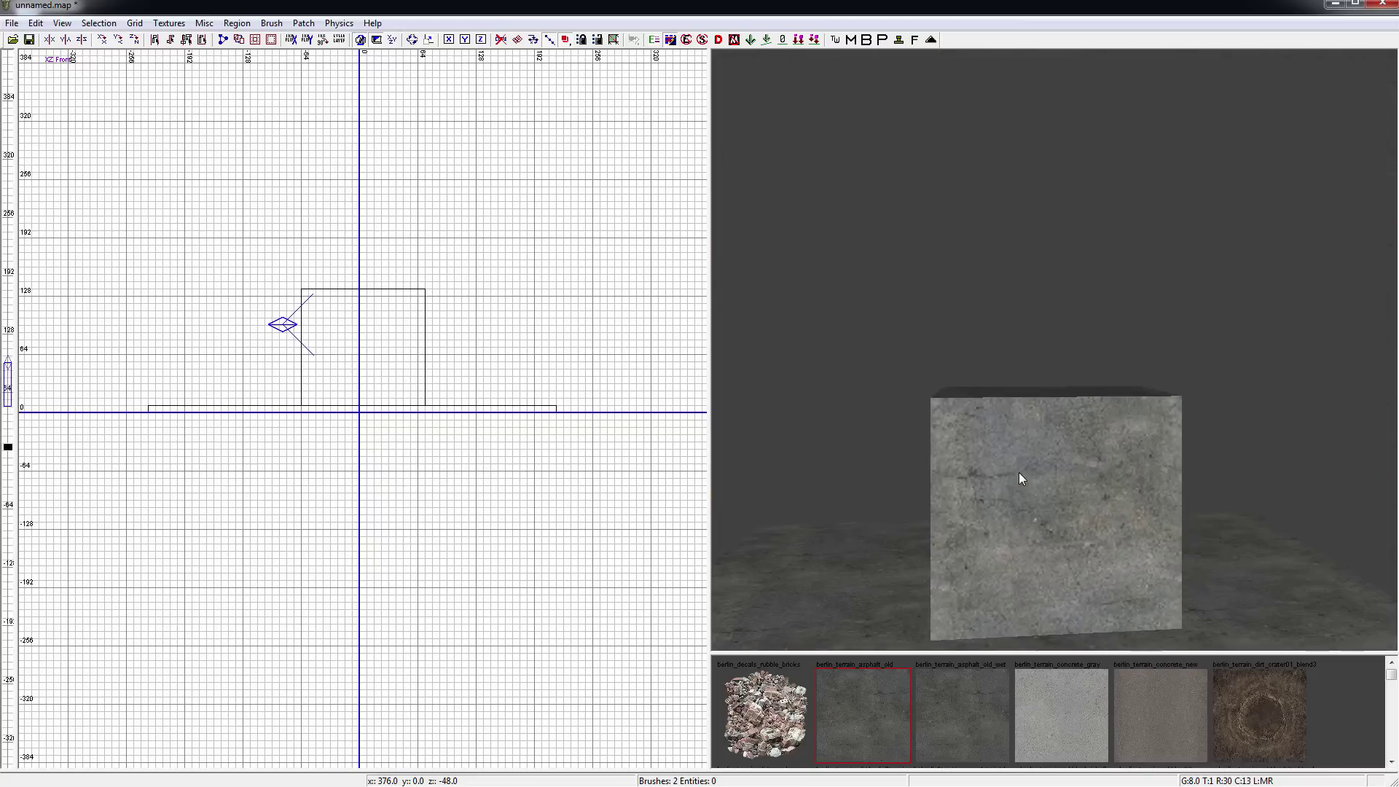
pyautogui.press('z')
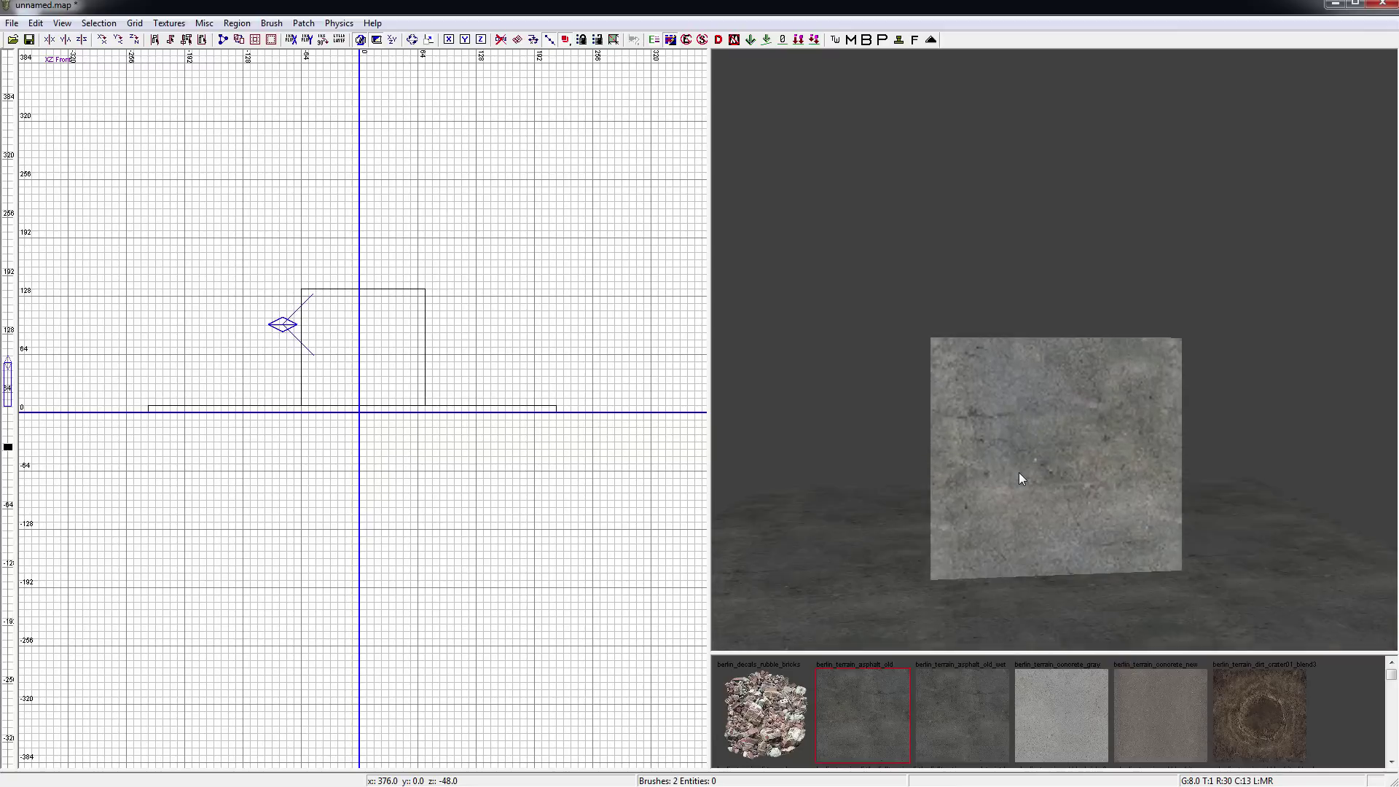
pyautogui.press('Left')
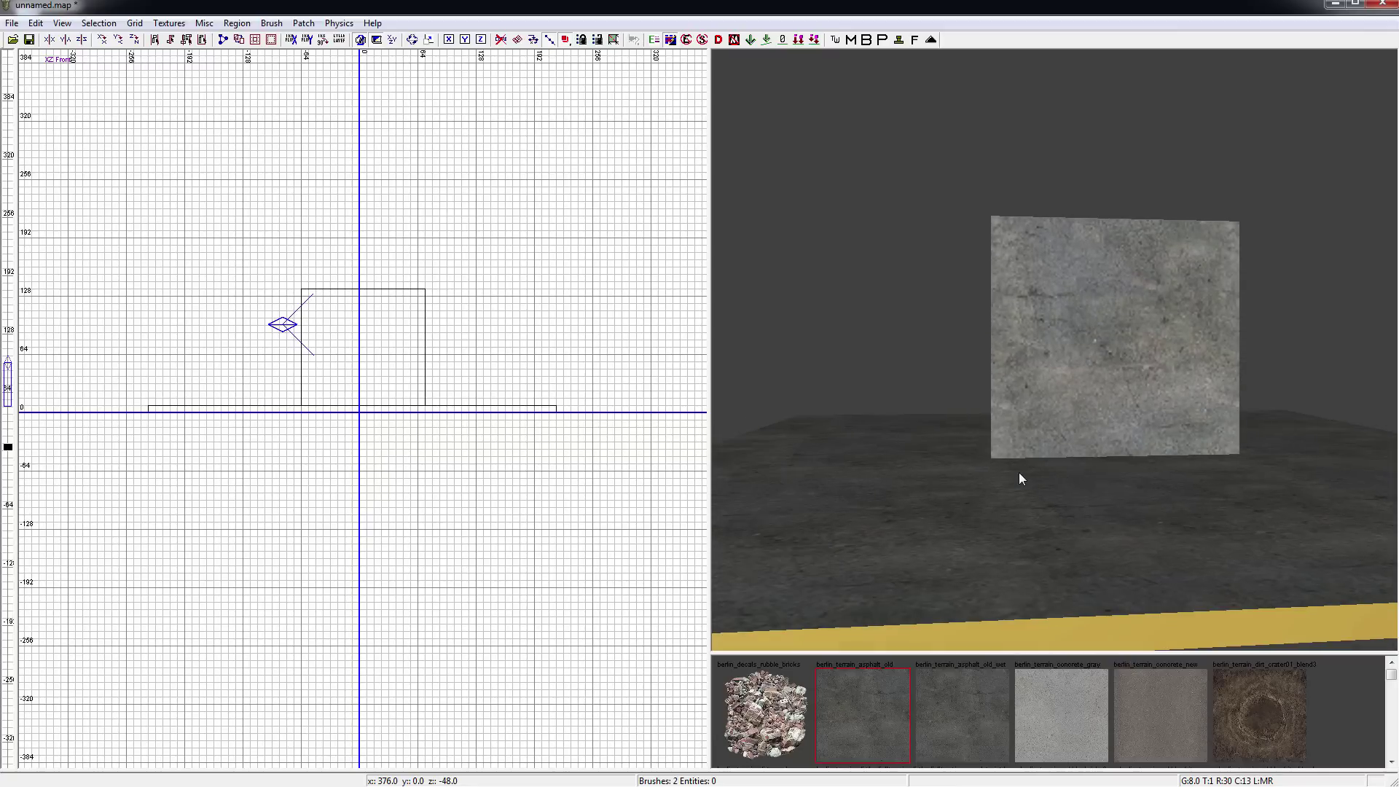
pyautogui.press('Right')
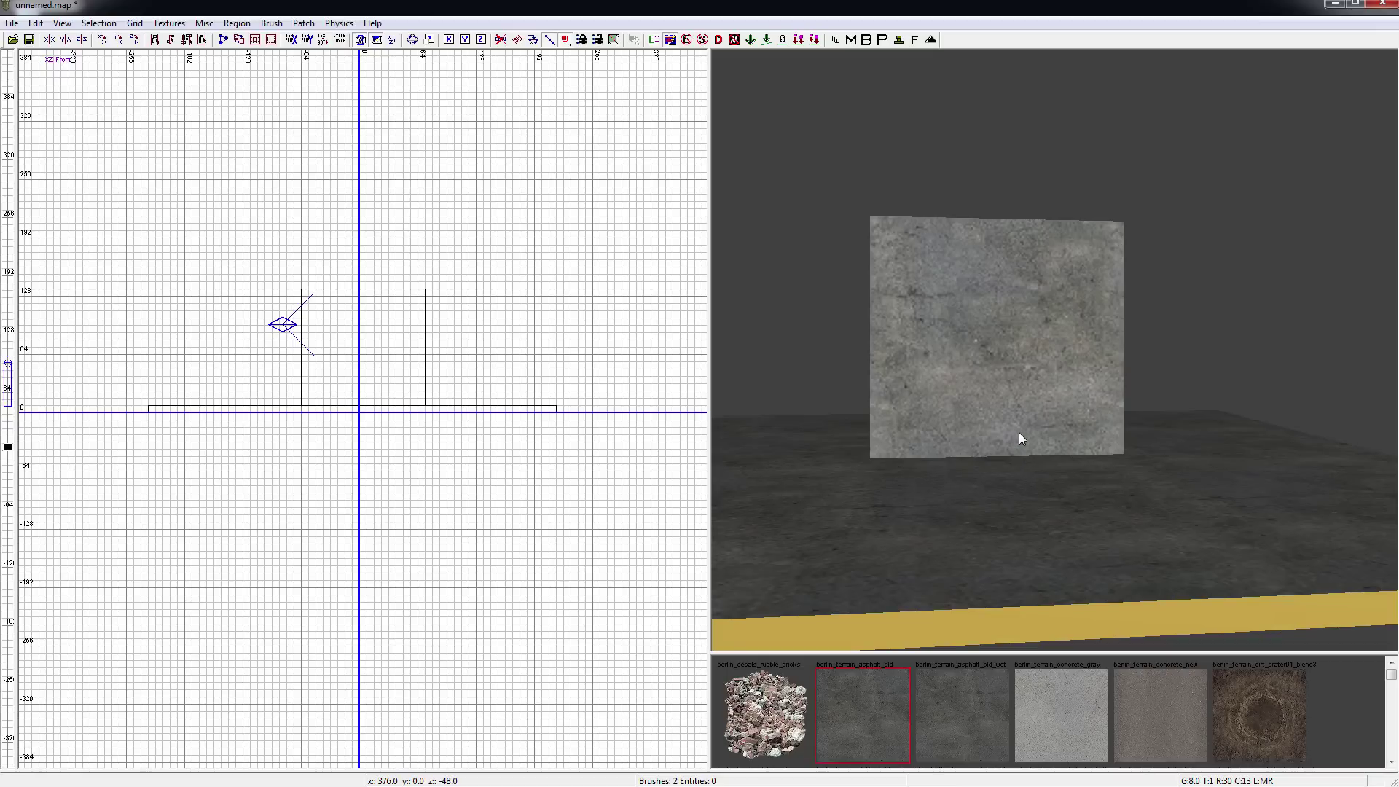
pyautogui.press('d')
pyautogui.press('d')
pyautogui.press('c')
pyautogui.press('c')
# - Examine the surroundings of the block in the 3D view by turning the camera to each side and back
pyautogui.press('Left')
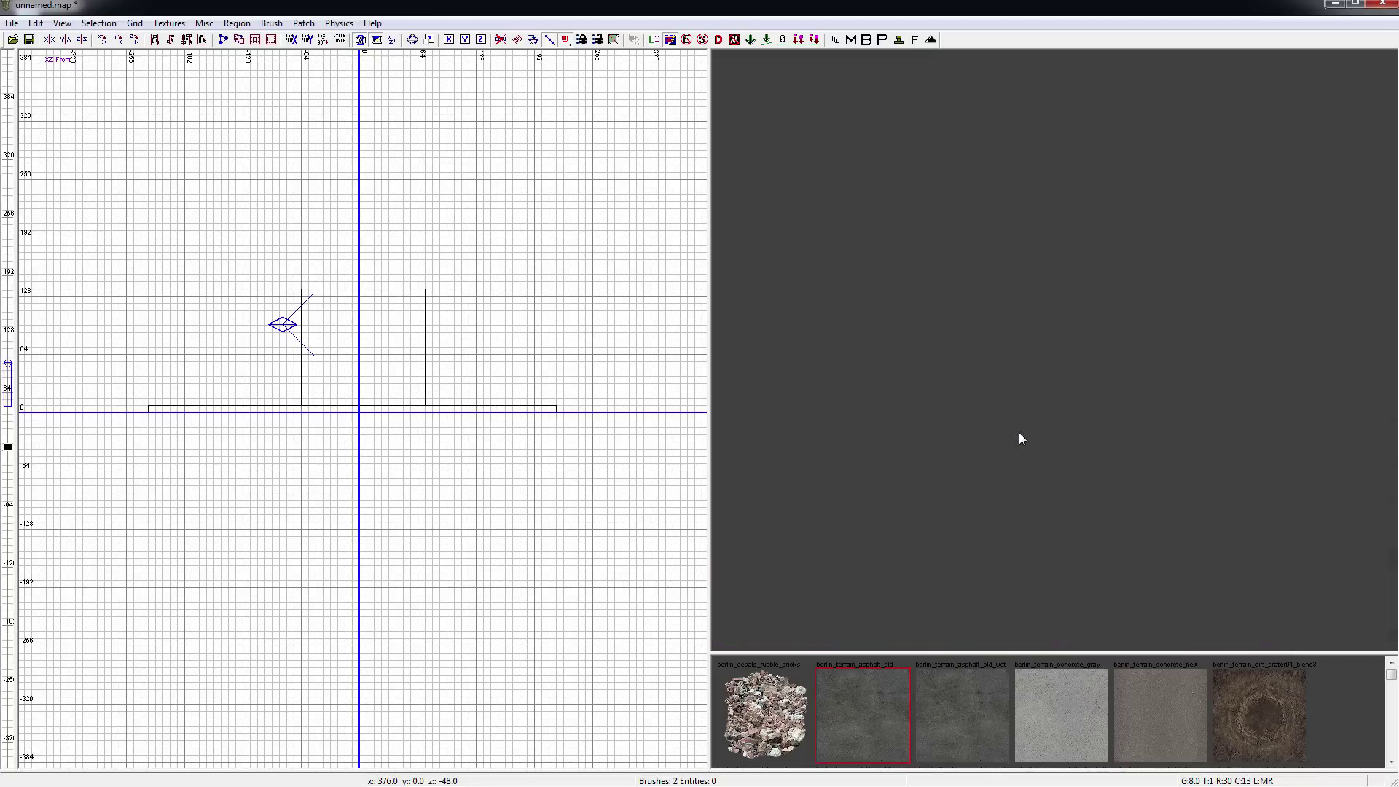
pyautogui.press('Left')
pyautogui.press('Left')
pyautogui.press('Left')
pyautogui.press('Left')
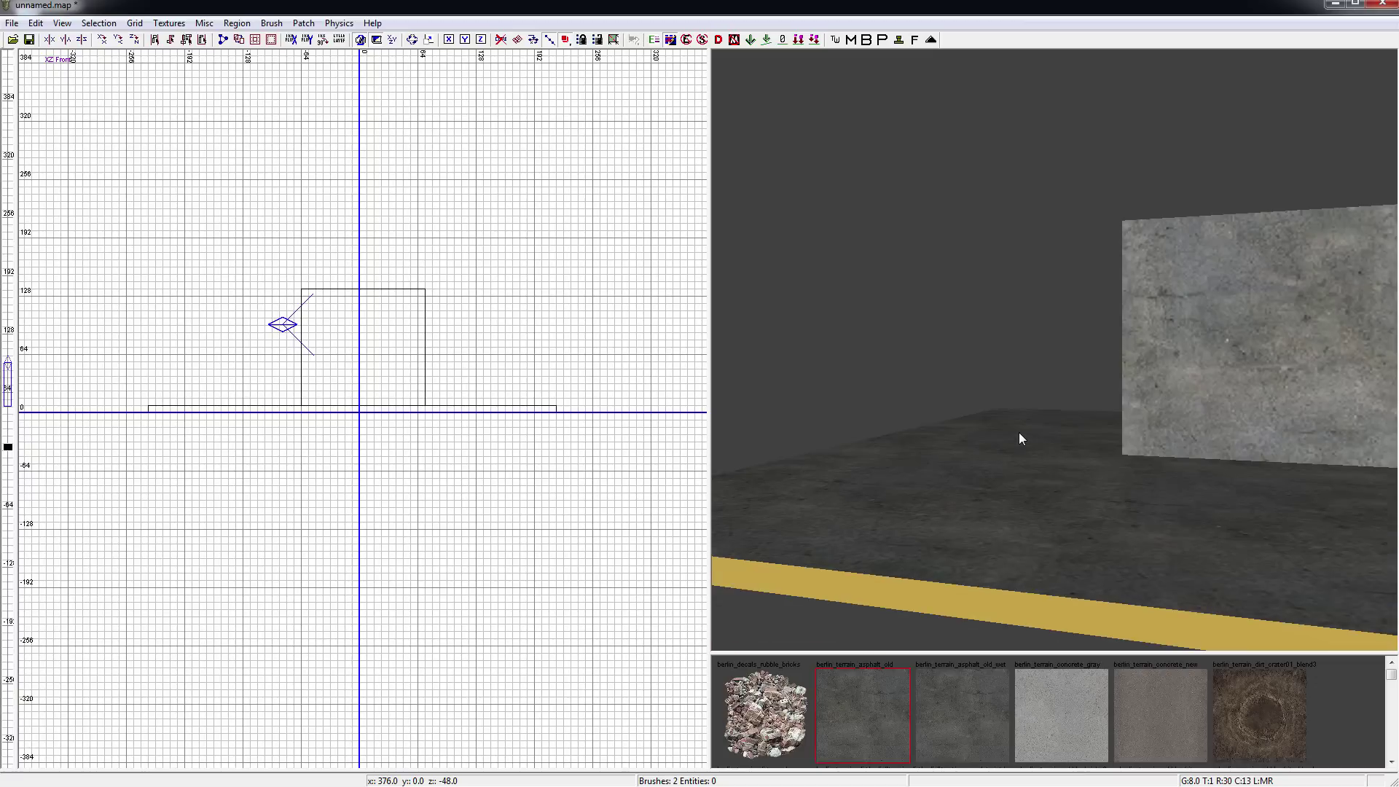
pyautogui.press('Right')
pyautogui.press('Right')
pyautogui.press('Right')
pyautogui.press('Right')
pyautogui.press('Right')
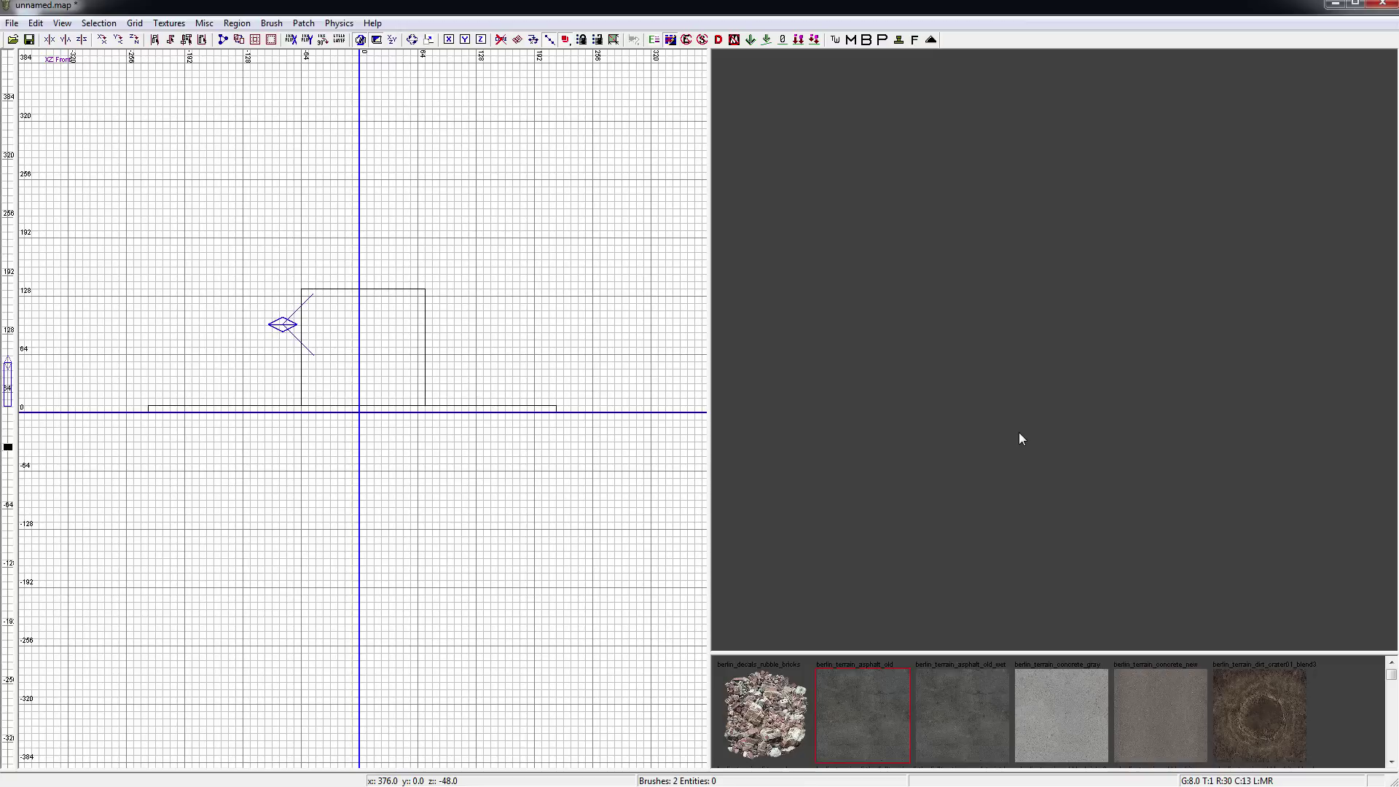
pyautogui.press('Right')
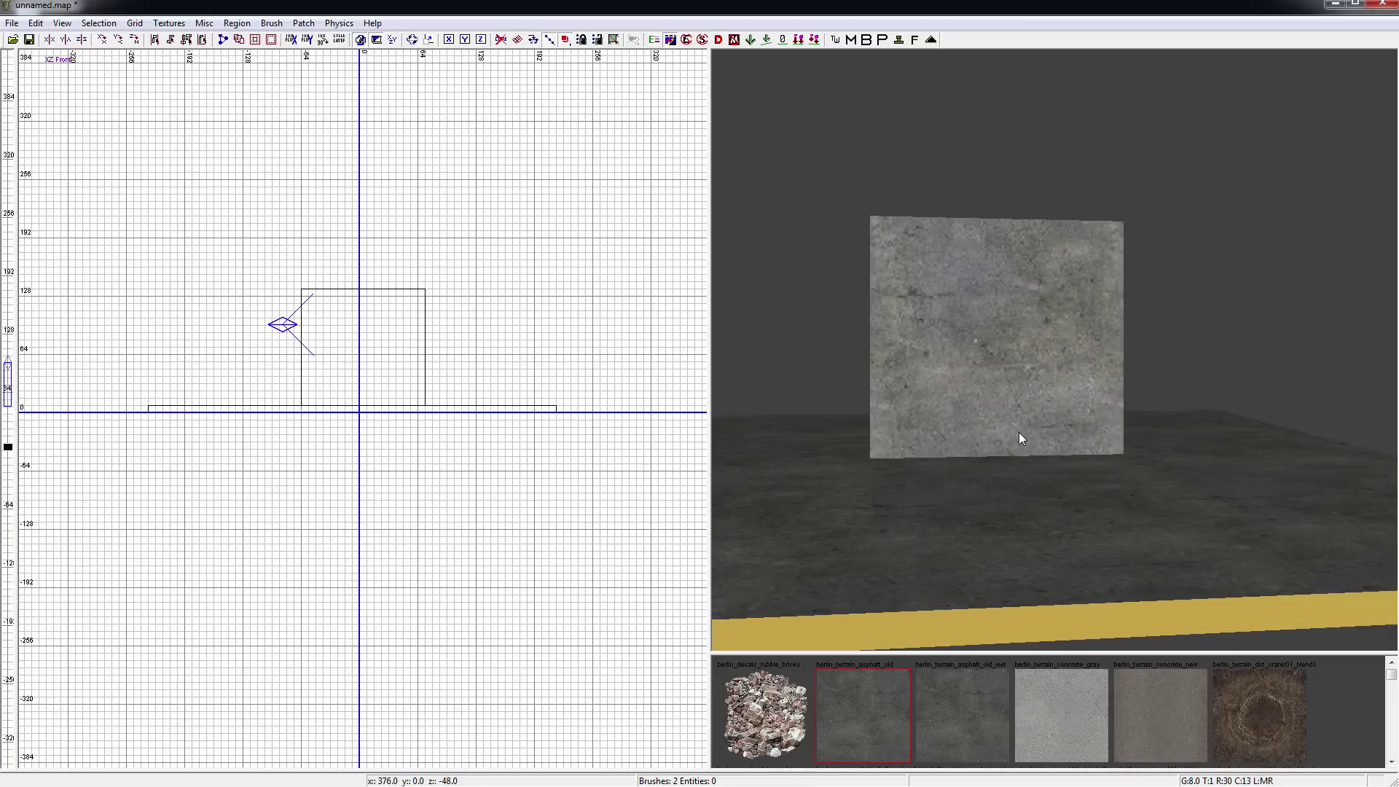
# - Examine the block's front face up close and from farther away in the 3D view
pyautogui.press('Up')
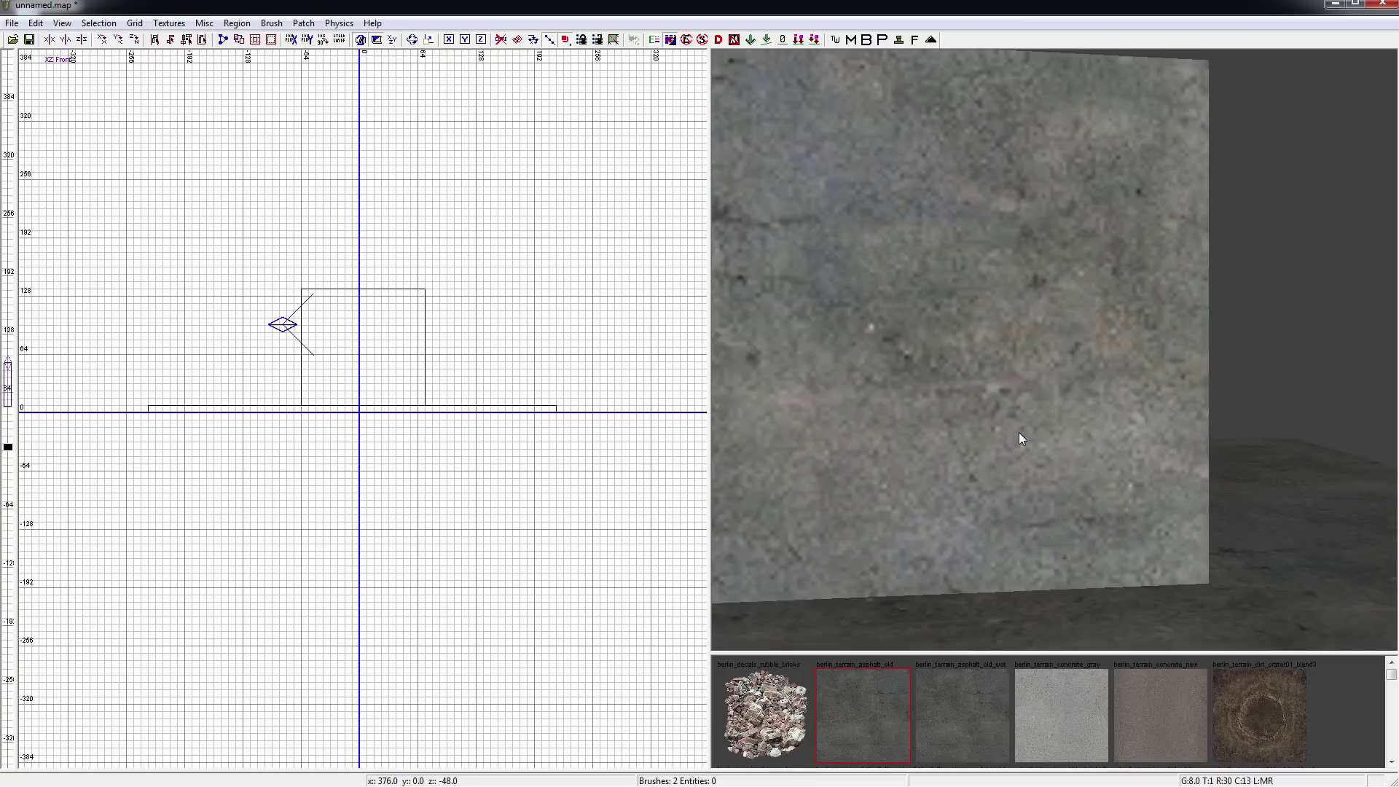
pyautogui.press('Down')
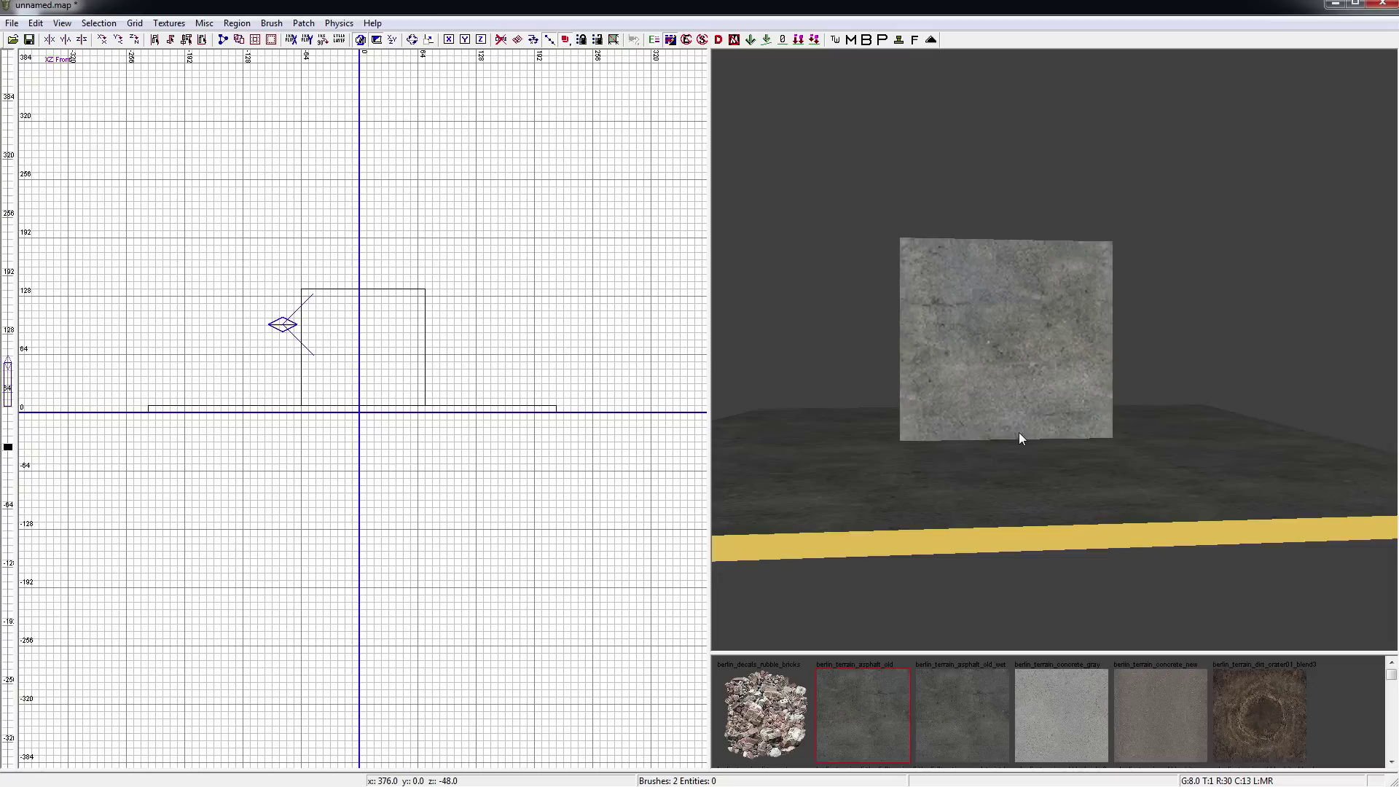
pyautogui.moveTo(1019, 431); pyautogui.dragTo(1078, 372, button='right')
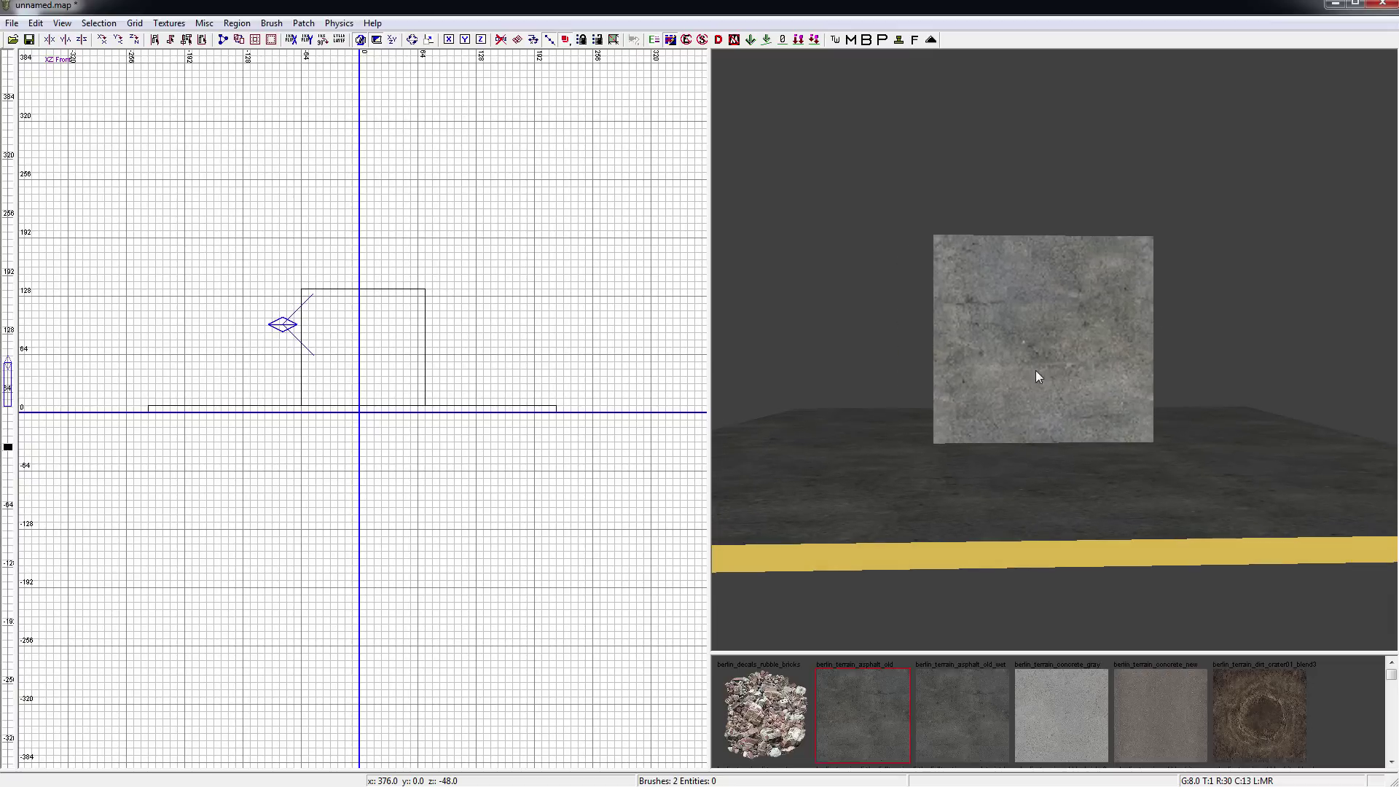
pyautogui.moveTo(1024, 359); pyautogui.dragTo(1093, 390, button='right')
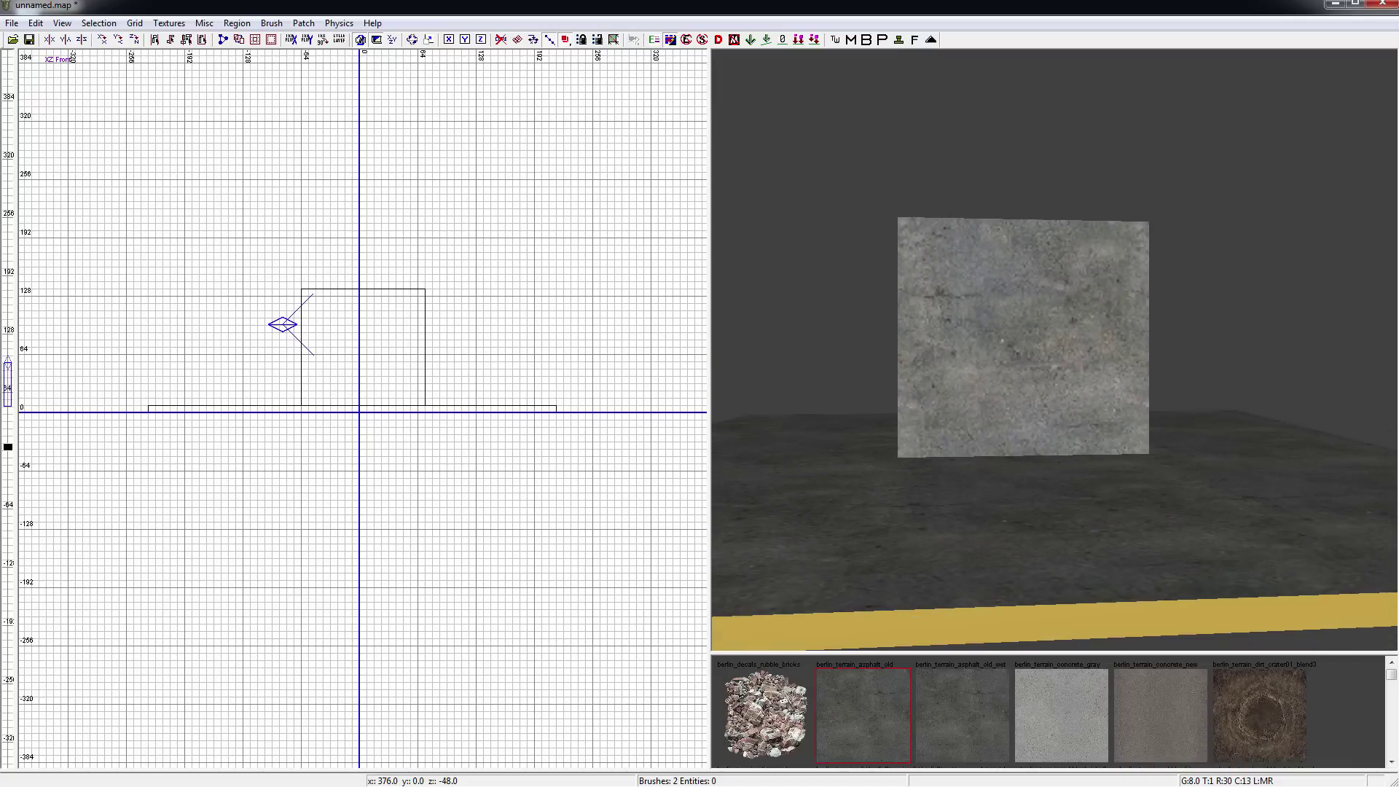
pyautogui.moveTo(1054, 350); pyautogui.dragTo(1151, 350, button='right')
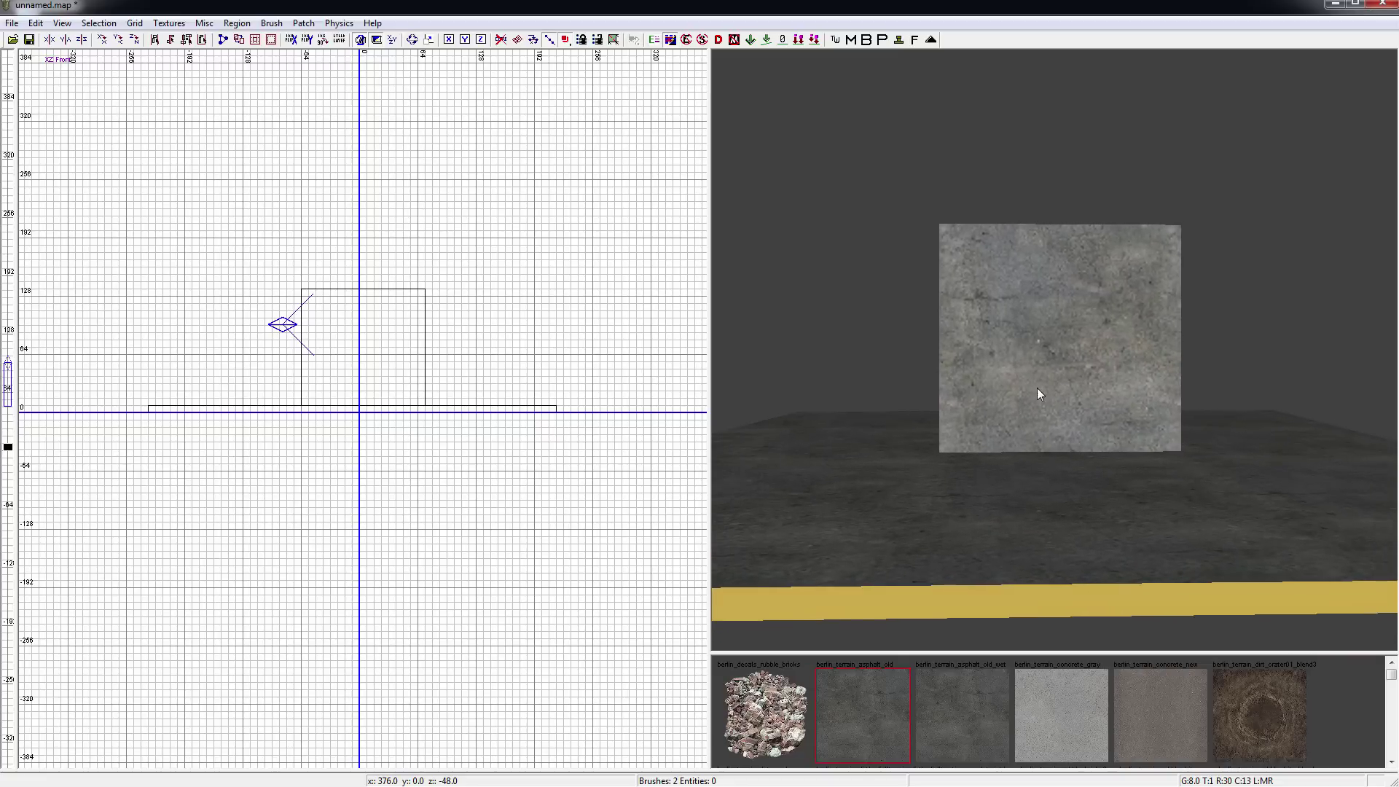
pyautogui.keyDown('ctrl'); pyautogui.moveTo(1047, 387); pyautogui.dragTo(1096, 479, button='right'); pyautogui.keyUp('ctrl')
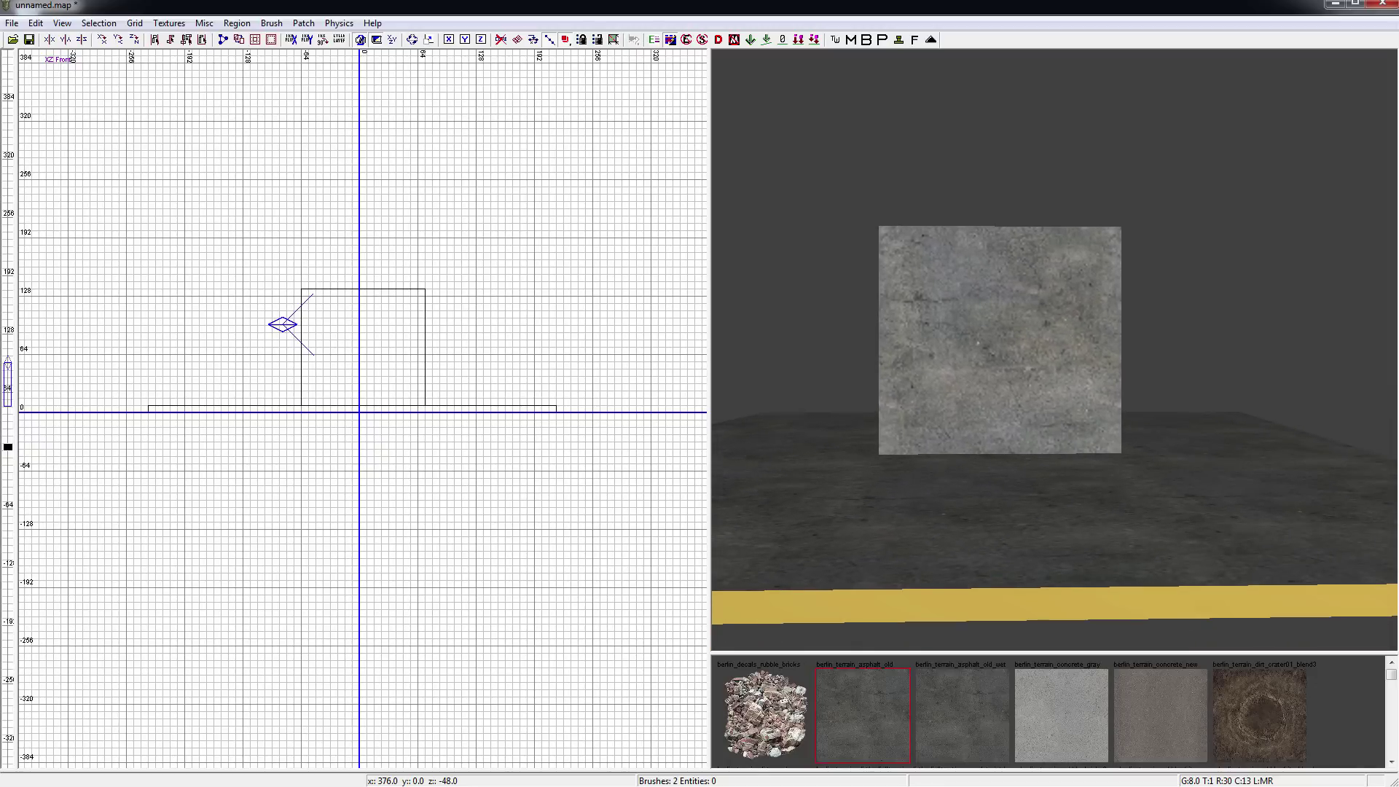
pyautogui.moveTo(1049, 379)
pyautogui.mouseDown(button='right')
pyautogui.moveTo(1039, 356)
pyautogui.moveTo(1041, 385)
pyautogui.moveTo(845, 532)
pyautogui.moveTo(1092, 328)
pyautogui.moveTo(808, 634)
pyautogui.moveTo(1093, 335)
pyautogui.moveTo(947, 364)
pyautogui.moveTo(1023, 382)
pyautogui.moveTo(1064, 426)
pyautogui.moveTo(1023, 408)
pyautogui.moveTo(1023, 343)
pyautogui.moveTo(1027, 413)
pyautogui.moveTo(1136, 411)
pyautogui.moveTo(1059, 390)
pyautogui.moveTo(1151, 342)
pyautogui.moveTo(1034, 372)
pyautogui.moveTo(1114, 419)
pyautogui.moveTo(1027, 404)
pyautogui.moveTo(1137, 349)
pyautogui.moveTo(1151, 320)
pyautogui.moveTo(1056, 408)
pyautogui.moveTo(1064, 445)
pyautogui.moveTo(1013, 364)
pyautogui.moveTo(1122, 372)
pyautogui.moveTo(1019, 407)
pyautogui.moveTo(1111, 400)
pyautogui.moveTo(1089, 375)
pyautogui.moveTo(1092, 314)
pyautogui.moveTo(1159, 291)
pyautogui.moveTo(991, 320)
pyautogui.moveTo(1049, 437)
pyautogui.moveTo(932, 379)
pyautogui.moveTo(1034, 349)
pyautogui.moveTo(1137, 364)
pyautogui.moveTo(1034, 429)
pyautogui.moveTo(969, 415)
pyautogui.moveTo(1166, 386)
pyautogui.moveTo(1056, 386)
pyautogui.moveTo(976, 320)
pyautogui.moveTo(1122, 342)
pyautogui.moveTo(1049, 437)
pyautogui.moveTo(1056, 277)
pyautogui.moveTo(1056, 444)
pyautogui.moveTo(1056, 364)
pyautogui.moveTo(1056, 444)
pyautogui.moveTo(969, 416)
pyautogui.moveTo(976, 364)
pyautogui.moveTo(1041, 393)
pyautogui.moveTo(1041, 373)
pyautogui.mouseUp(button='right')
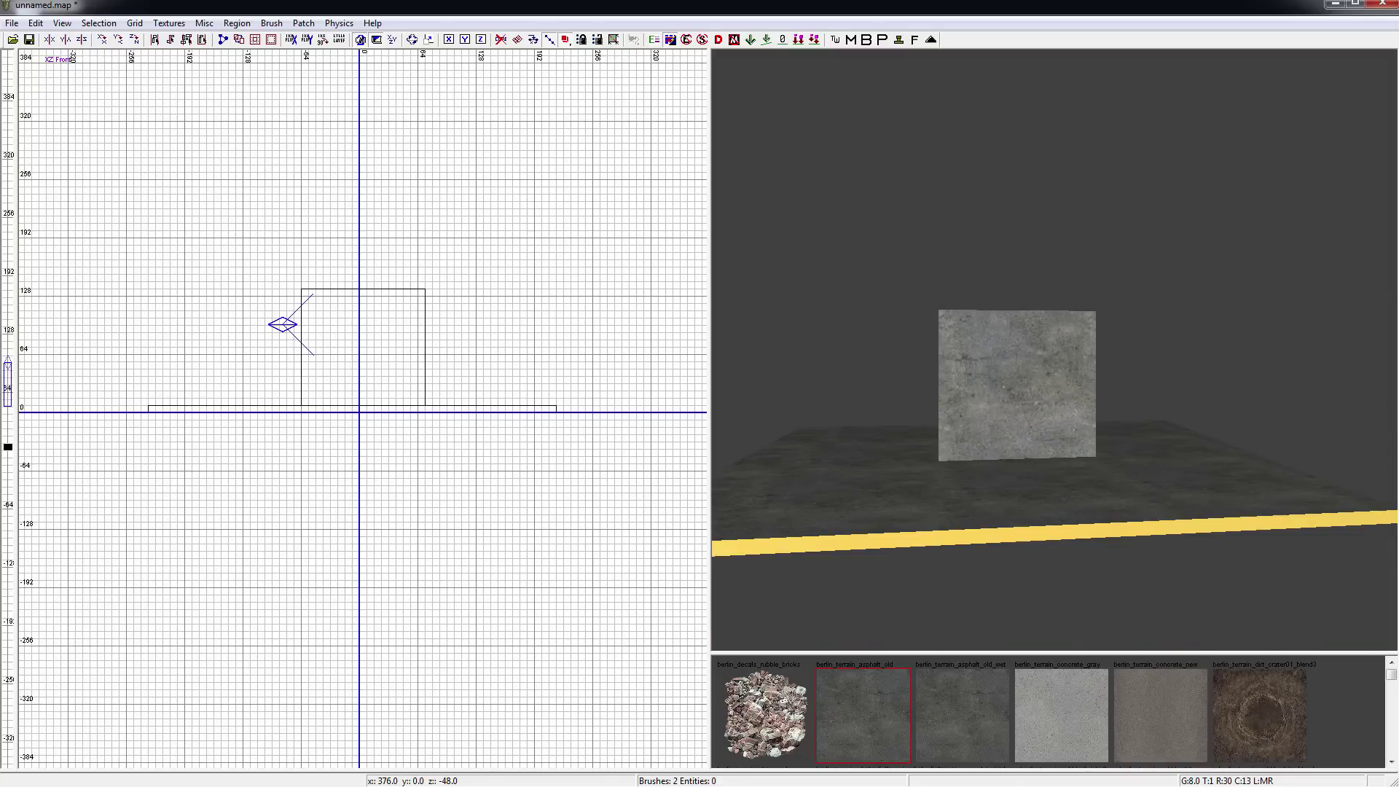
# - Clone the block in the top view, placing the two blocks at x 48, y 288 and x -208, y 56, and deselect
pyautogui.keyDown('shift'); pyautogui.click(1019, 392); pyautogui.keyUp('shift')
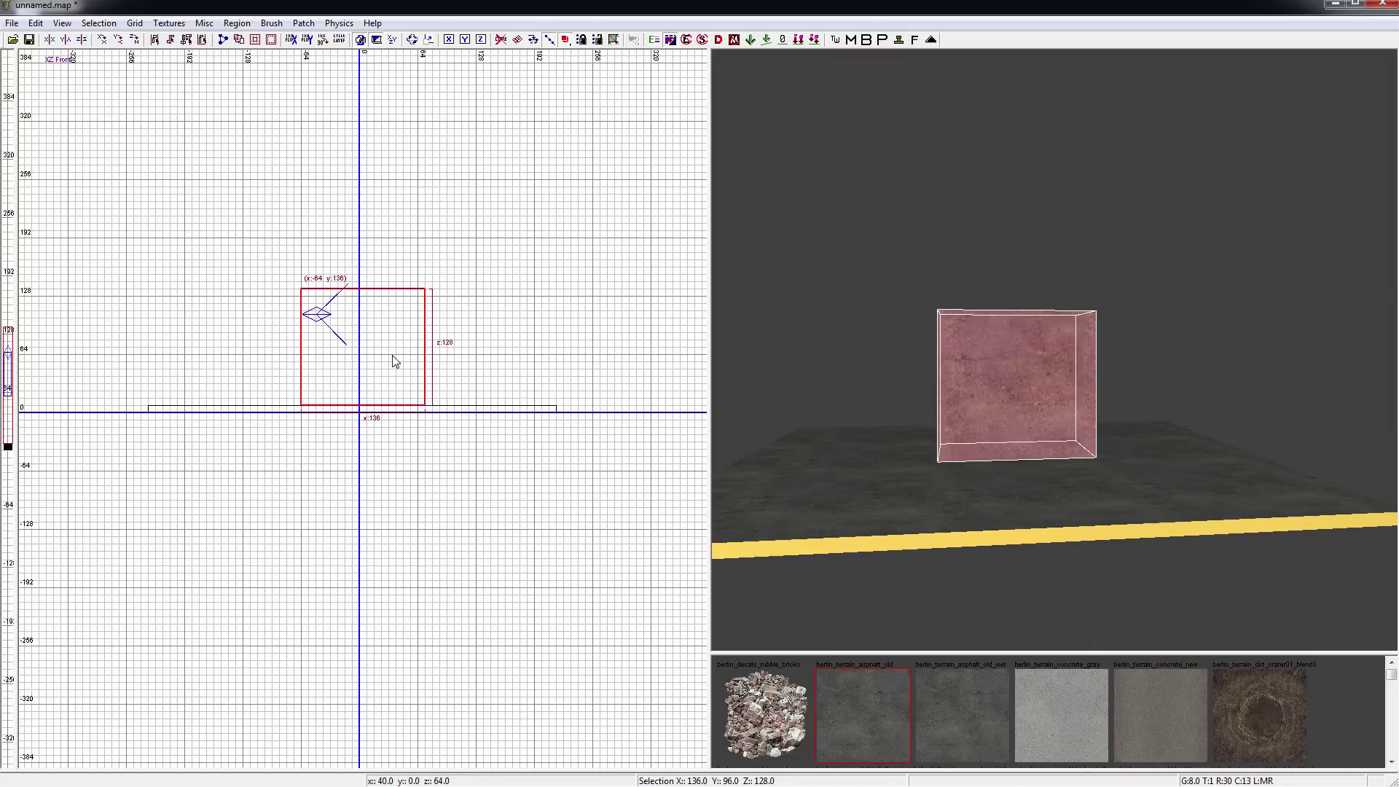
pyautogui.hotkey('ctrl', 'Tab')
pyautogui.hotkey('ctrl', 'Tab')
pyautogui.moveTo(395, 397); pyautogui.dragTo(441, 360, button='right')
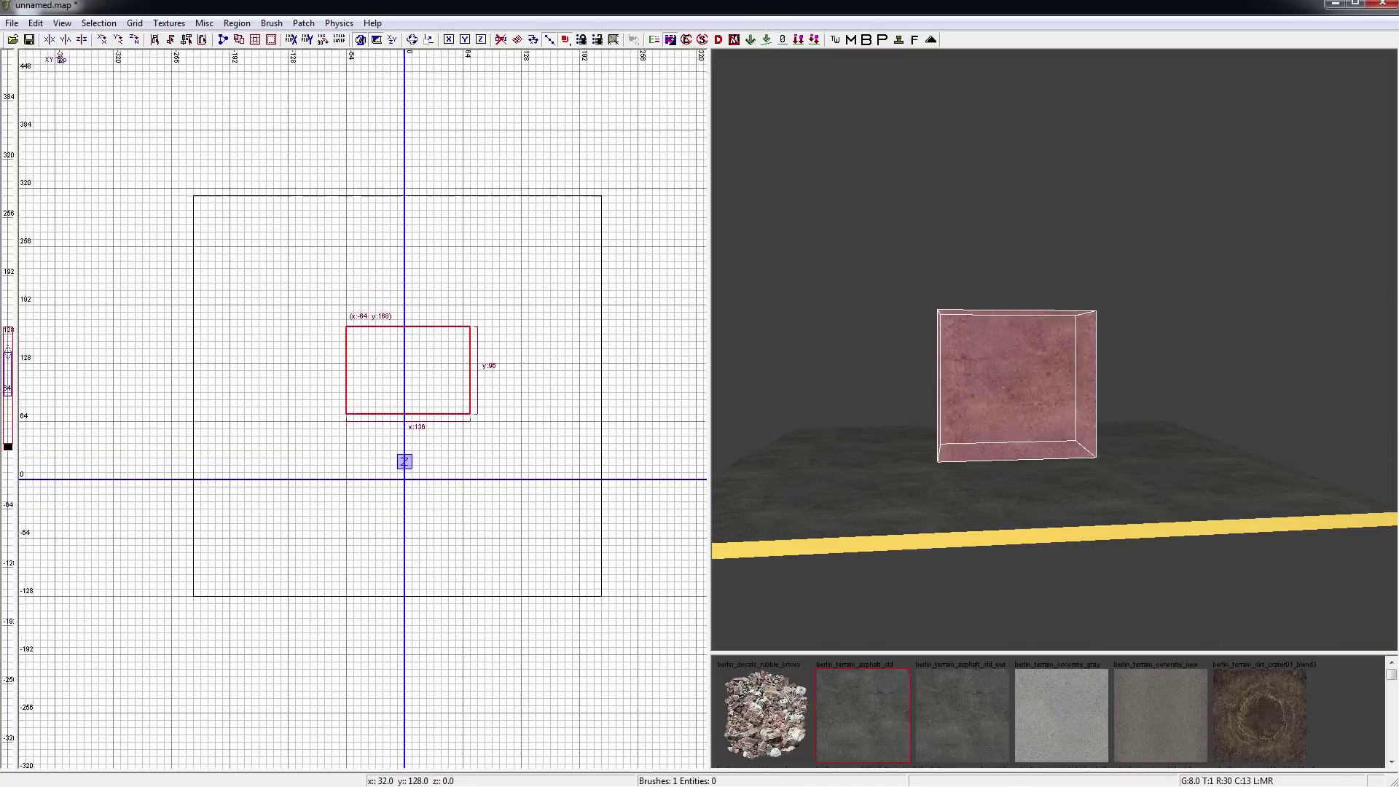
pyautogui.moveTo(391, 383)
pyautogui.mouseDown()
pyautogui.moveTo(482, 282)
pyautogui.moveTo(283, 507)
pyautogui.mouseUp()
pyautogui.press('space')
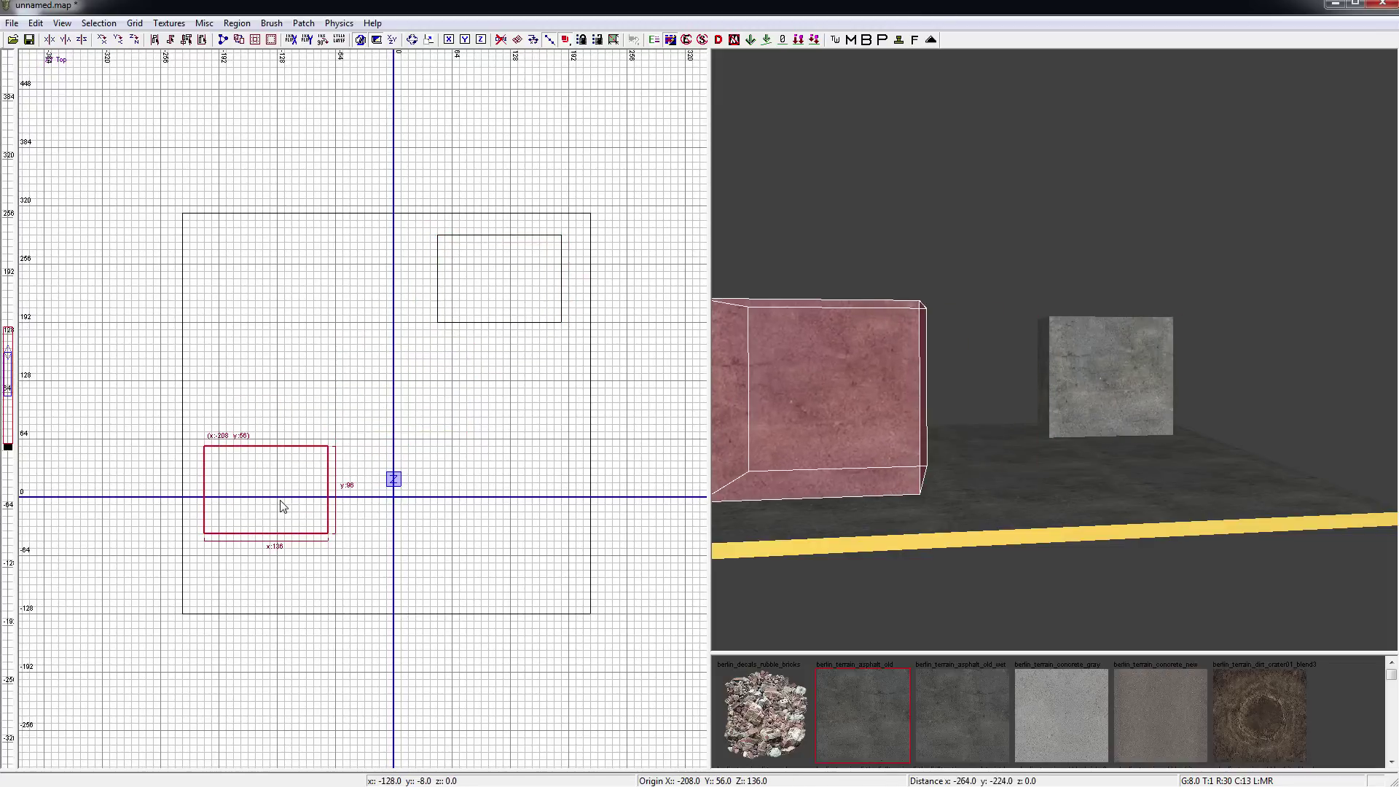
pyautogui.press('Escape')
# - Select both blocks as whole brushes in the 3D view and clear the selection
pyautogui.moveTo(1012, 484)
pyautogui.mouseDown(button='right')
pyautogui.moveTo(1012, 342)
pyautogui.moveTo(1012, 455)
pyautogui.moveTo(1078, 430)
pyautogui.moveTo(1012, 455)
pyautogui.moveTo(1049, 429)
pyautogui.moveTo(1093, 459)
pyautogui.moveTo(1046, 481)
pyautogui.mouseUp(button='right')
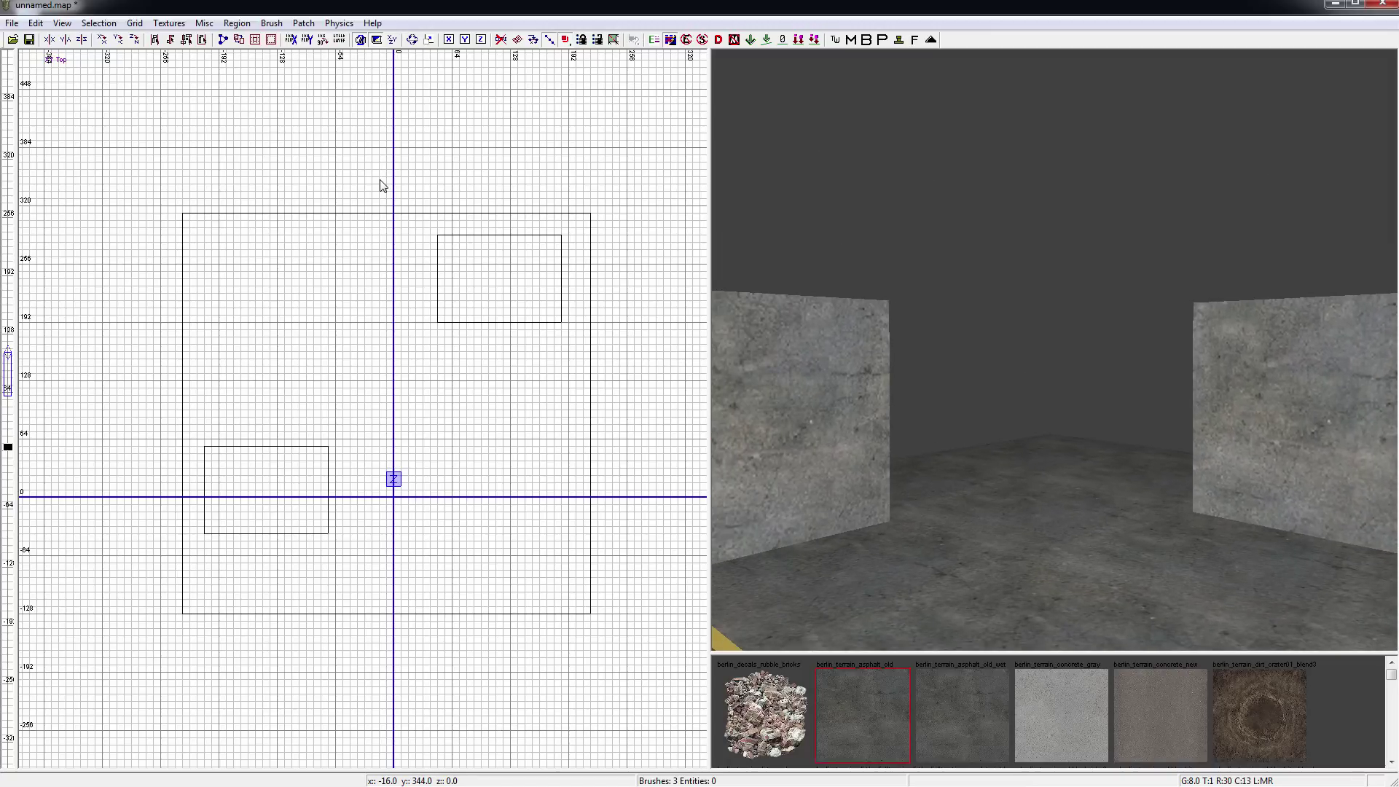
pyautogui.press('Down')
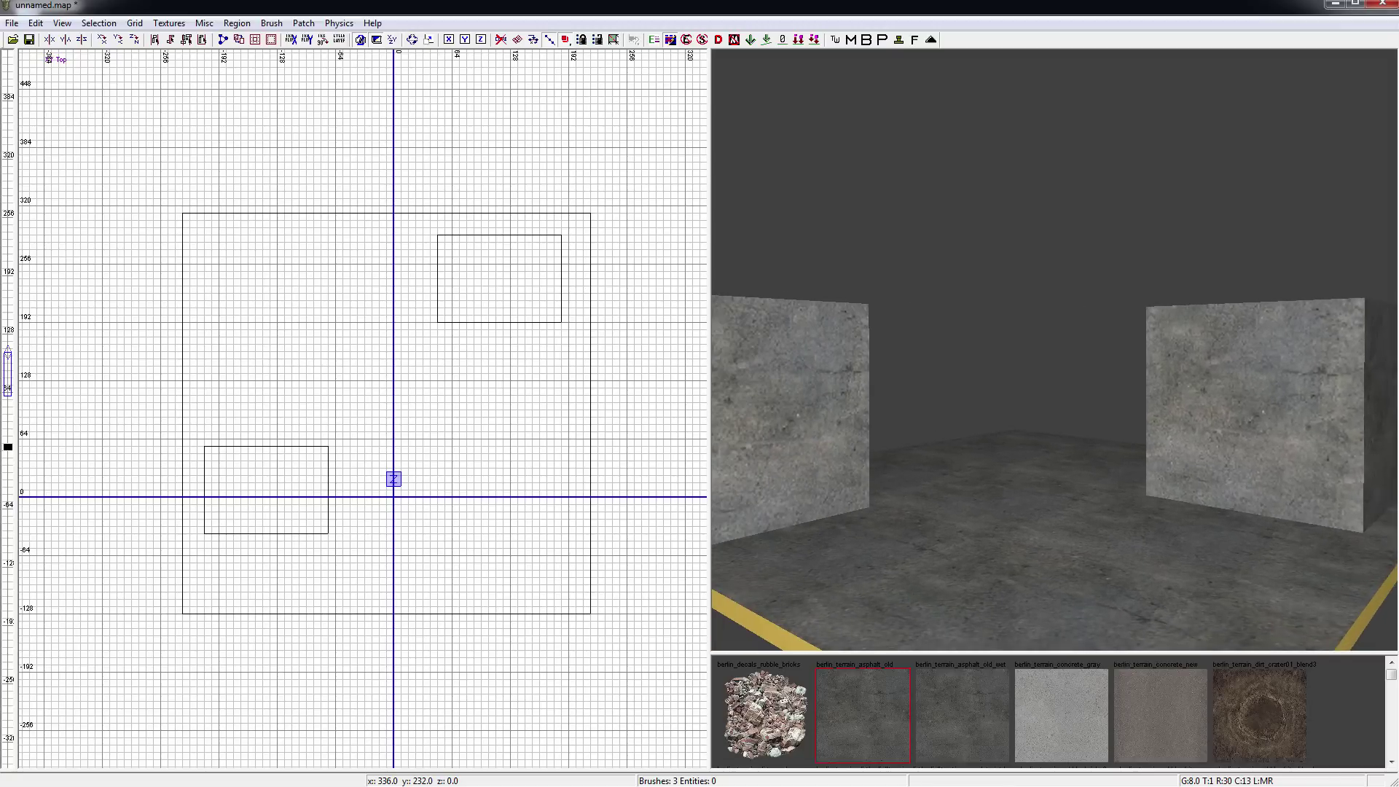
pyautogui.keyDown('shift'); pyautogui.click(860, 402); pyautogui.keyUp('shift')
pyautogui.keyDown('shift'); pyautogui.click(861, 404); pyautogui.keyUp('shift')
pyautogui.keyDown('shift'); pyautogui.click(802, 405); pyautogui.keyUp('shift')
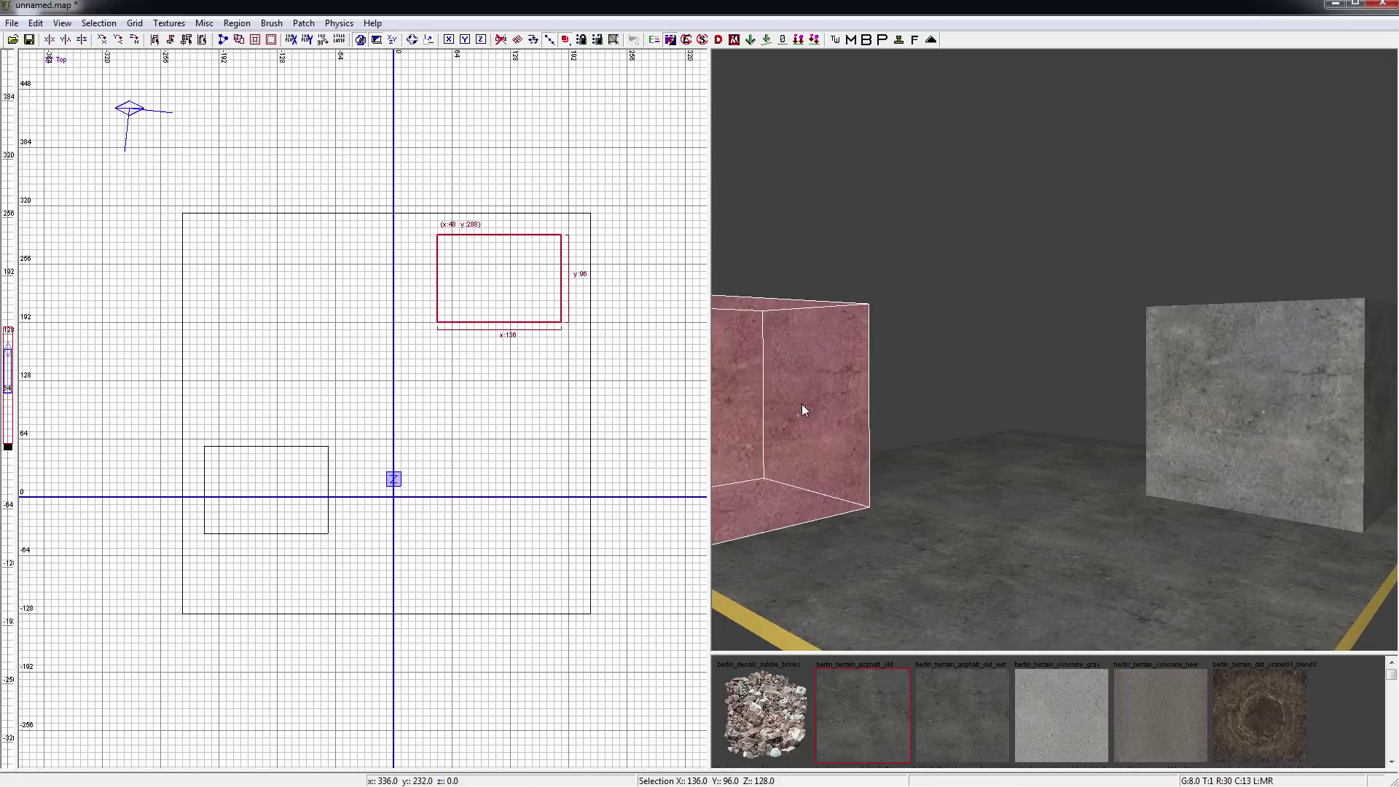
pyautogui.keyDown('shift'); pyautogui.click(1170, 407); pyautogui.keyUp('shift')
pyautogui.press('Escape')
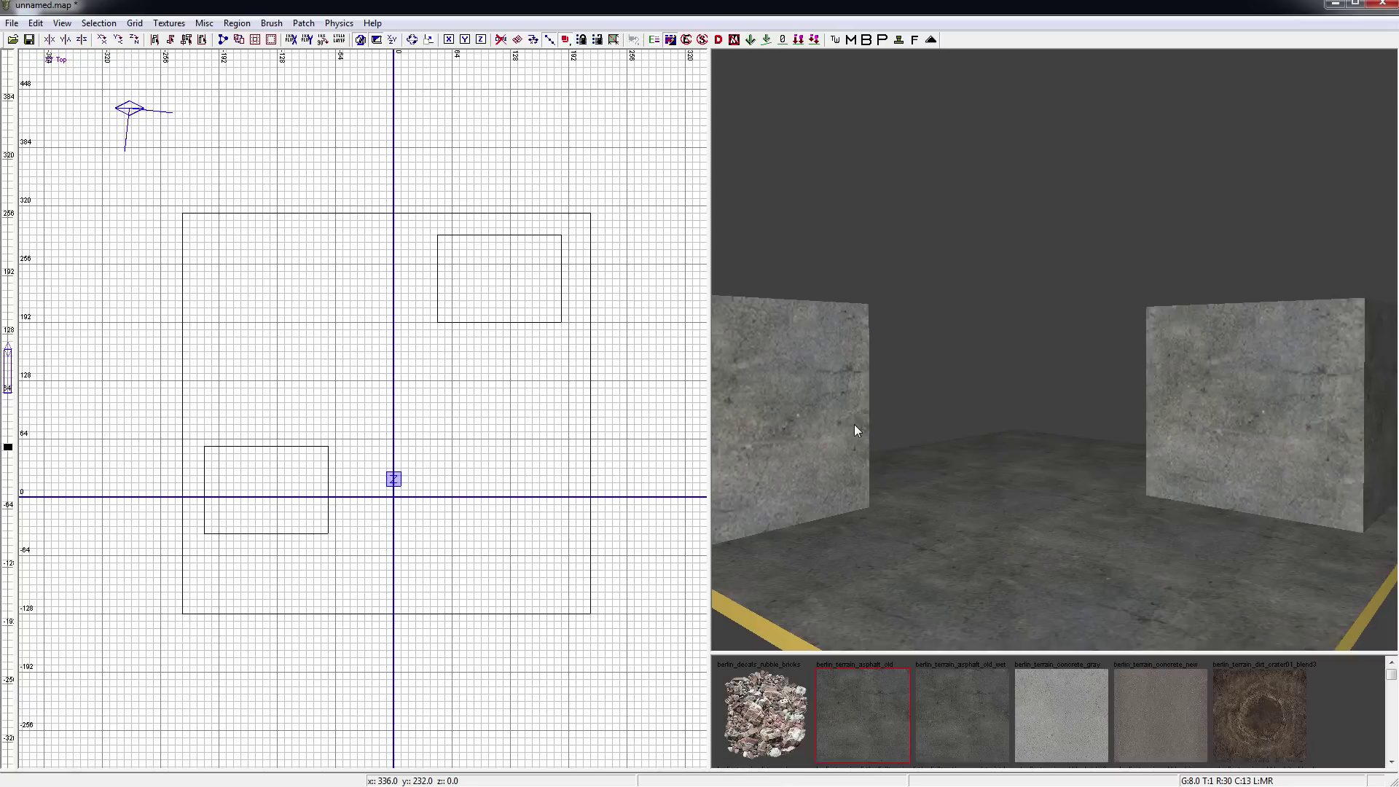
# - Select one visible side face on each block, apply the berlin_terrain dirt crater texture to both faces, and deselect them
pyautogui.keyDown('shift'); pyautogui.click(833, 421); pyautogui.keyUp('shift')
pyautogui.keyDown('shift'); pyautogui.click(1199, 421); pyautogui.keyUp('shift')
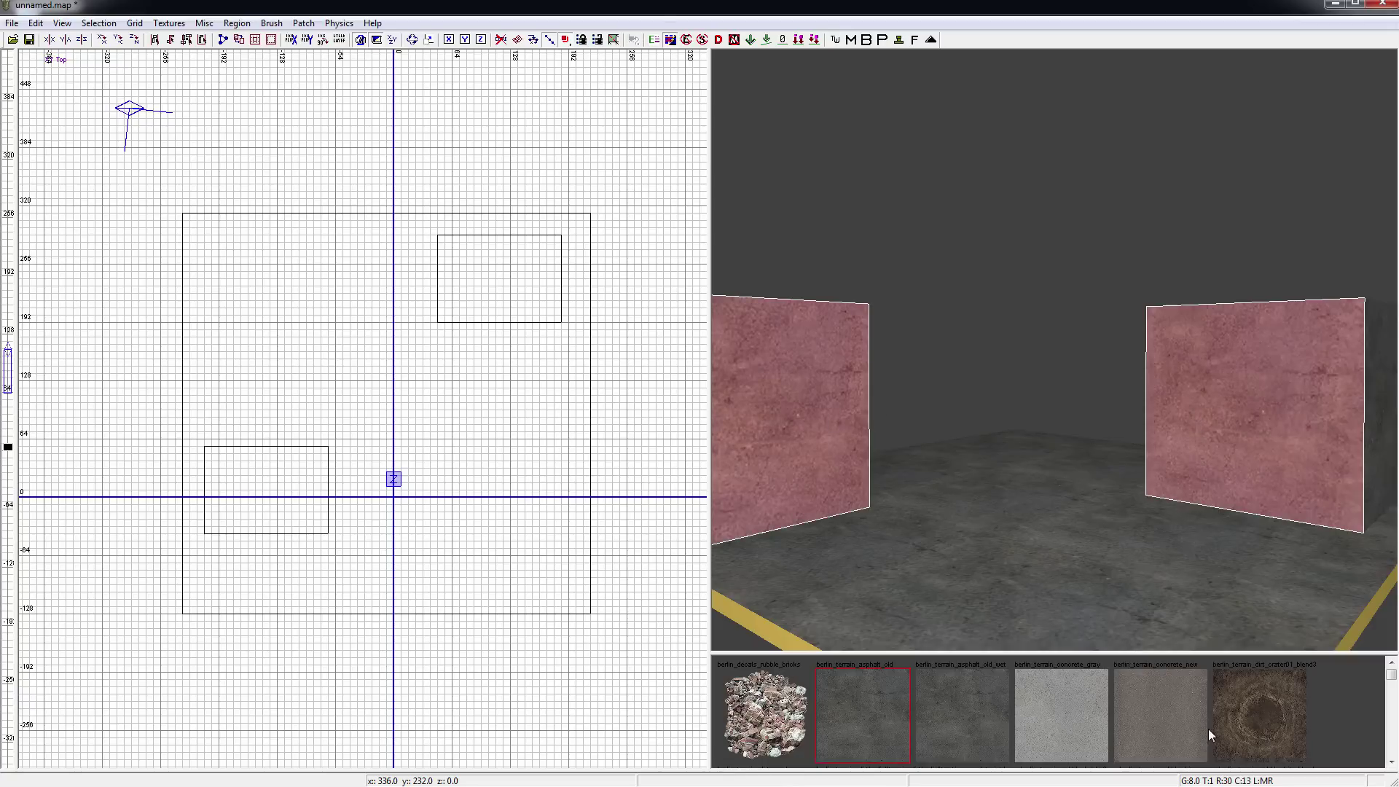
pyautogui.click(1274, 707)
pyautogui.press('Escape')
pyautogui.moveTo(1128, 506); pyautogui.dragTo(1092, 496, button='right')
pyautogui.moveTo(846, 441)
pyautogui.mouseDown(button='right')
pyautogui.moveTo(896, 466)
pyautogui.moveTo(847, 441)
pyautogui.mouseUp(button='right')
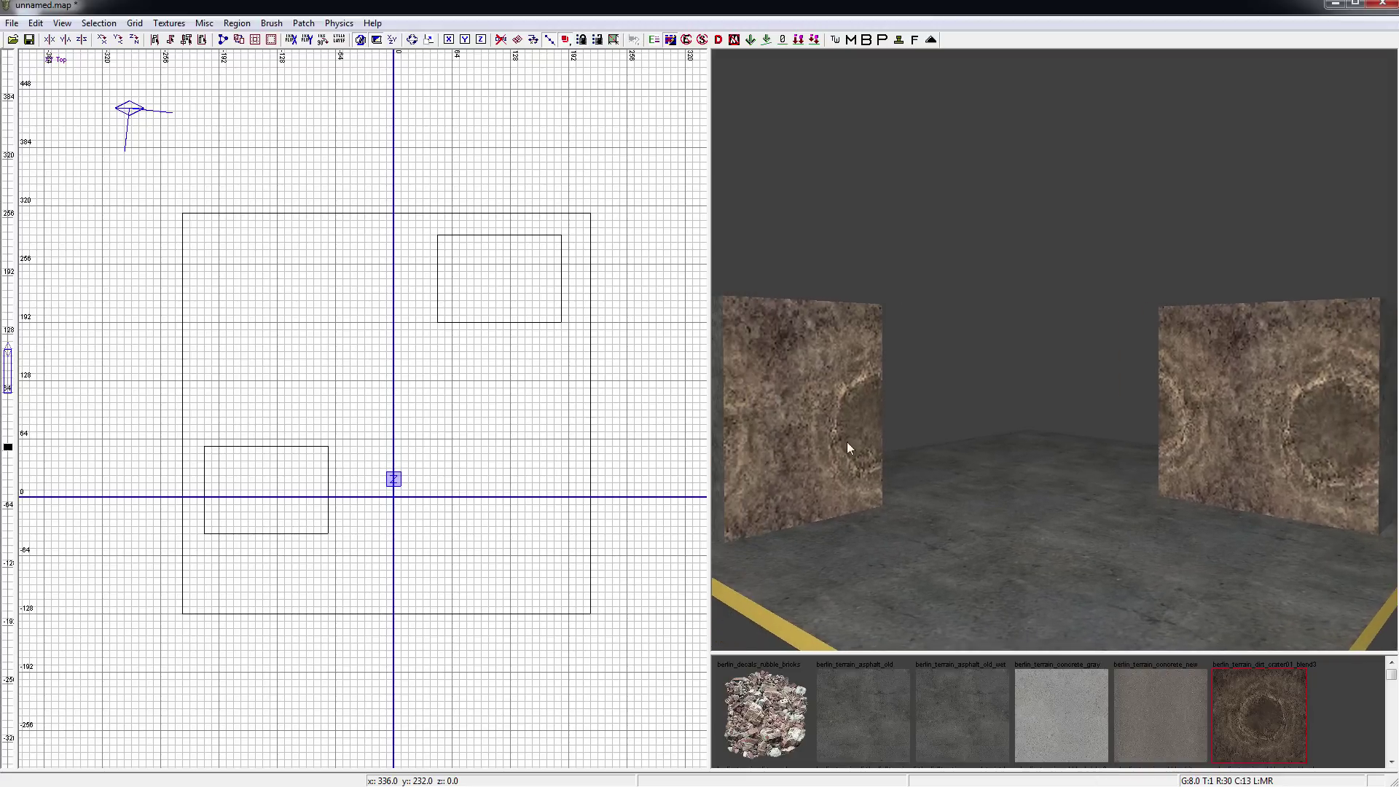
# - Select the whole block at x 48, y 288 in the 3D view
pyautogui.keyDown('shift'); pyautogui.click(818, 428); pyautogui.keyUp('shift')
pyautogui.press('Escape')
pyautogui.keyDown('shift'); pyautogui.click(818, 427); pyautogui.keyUp('shift')
# - Try clip lines across the selected block in the top view, first a straight one through x 112, and clear them
pyautogui.press('x')
pyautogui.click(495, 235)
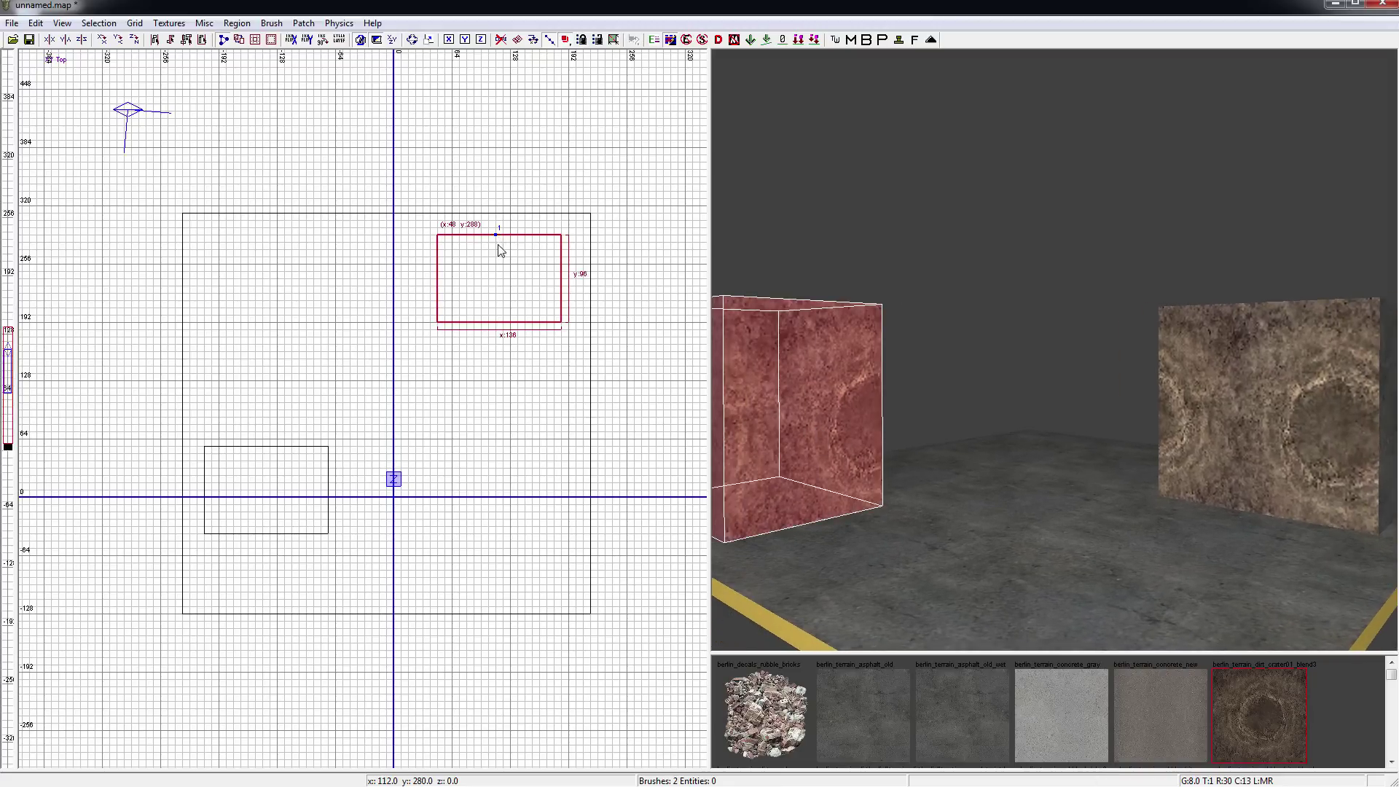
pyautogui.click(495, 278)
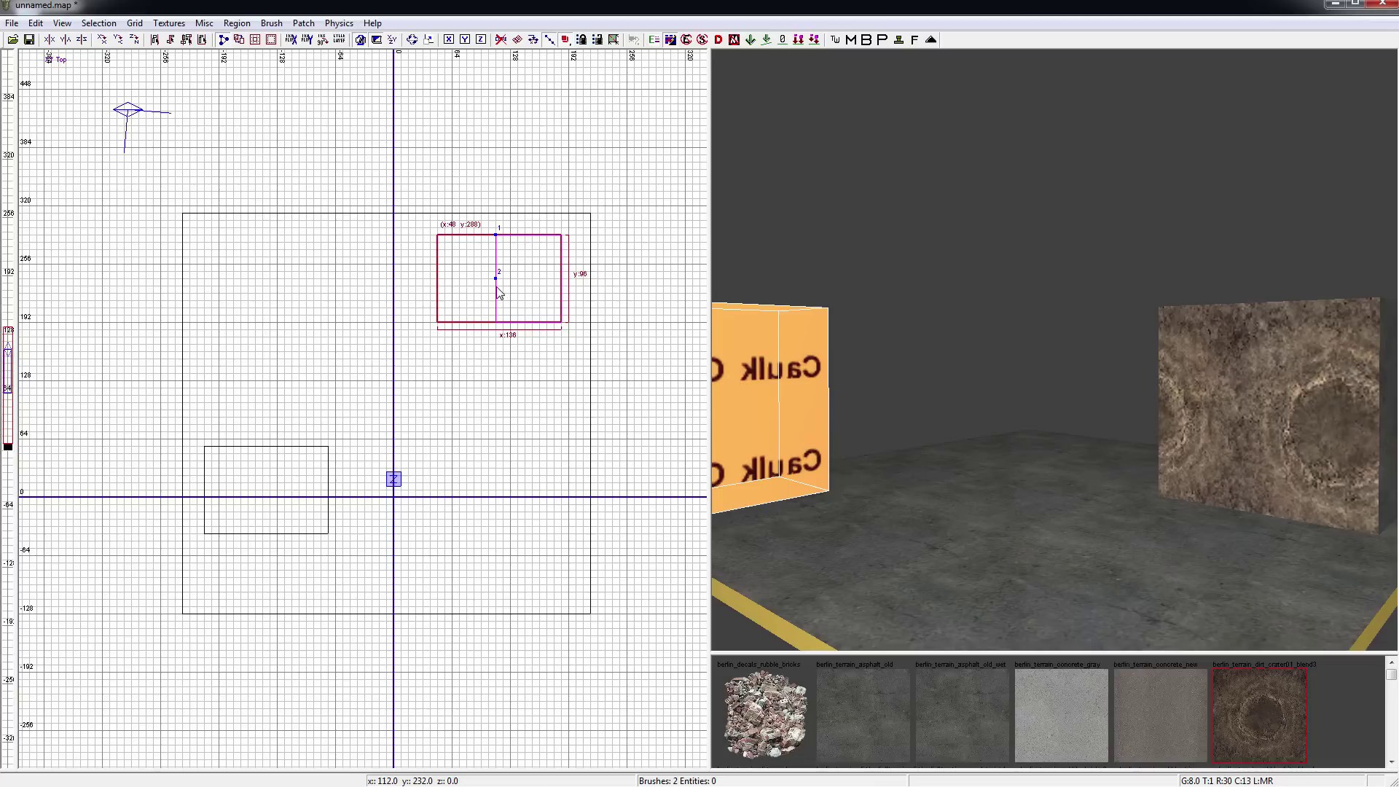
pyautogui.press('x')
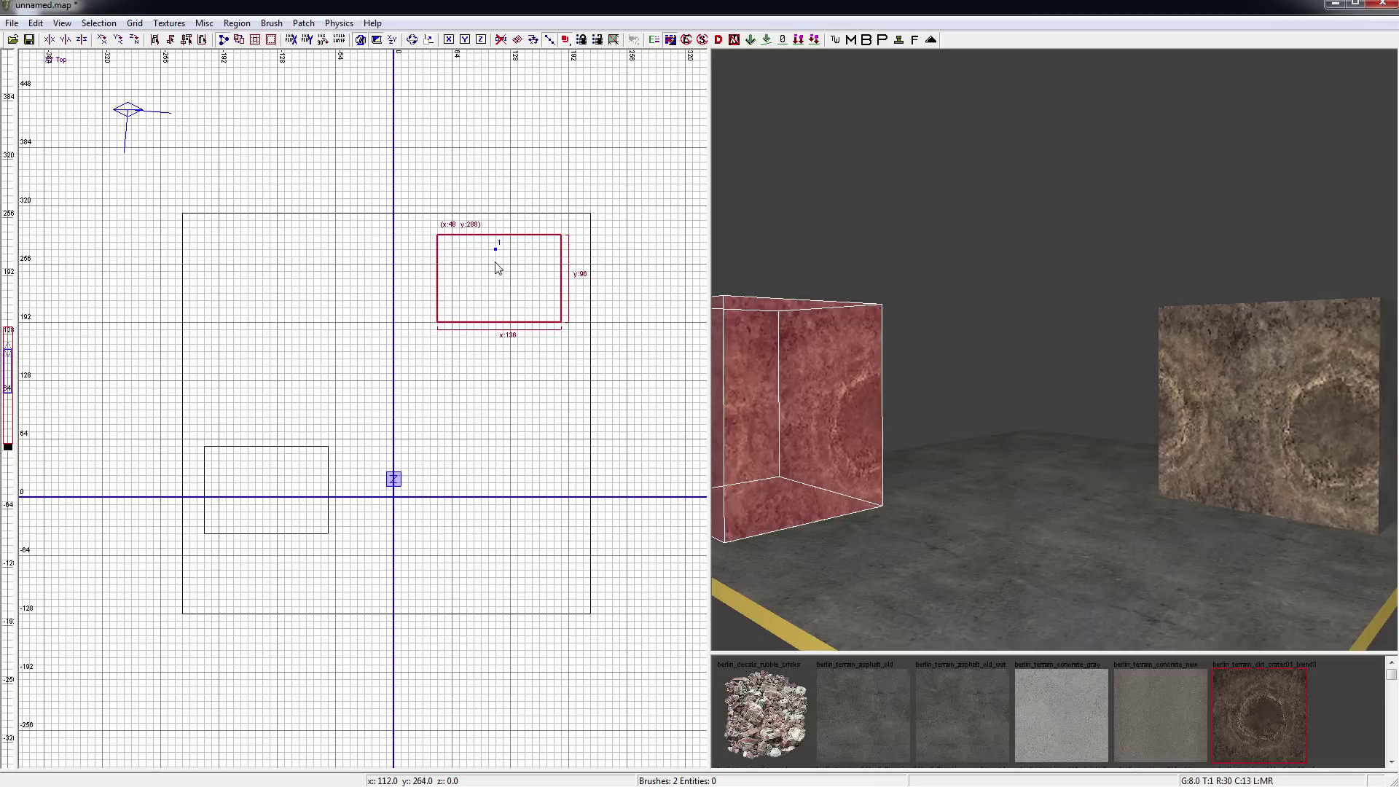
pyautogui.click(460, 300)
pyautogui.moveTo(870, 397)
pyautogui.mouseDown(button='right')
pyautogui.moveTo(816, 411)
pyautogui.moveTo(869, 400)
pyautogui.mouseUp(button='right')
pyautogui.press('x')
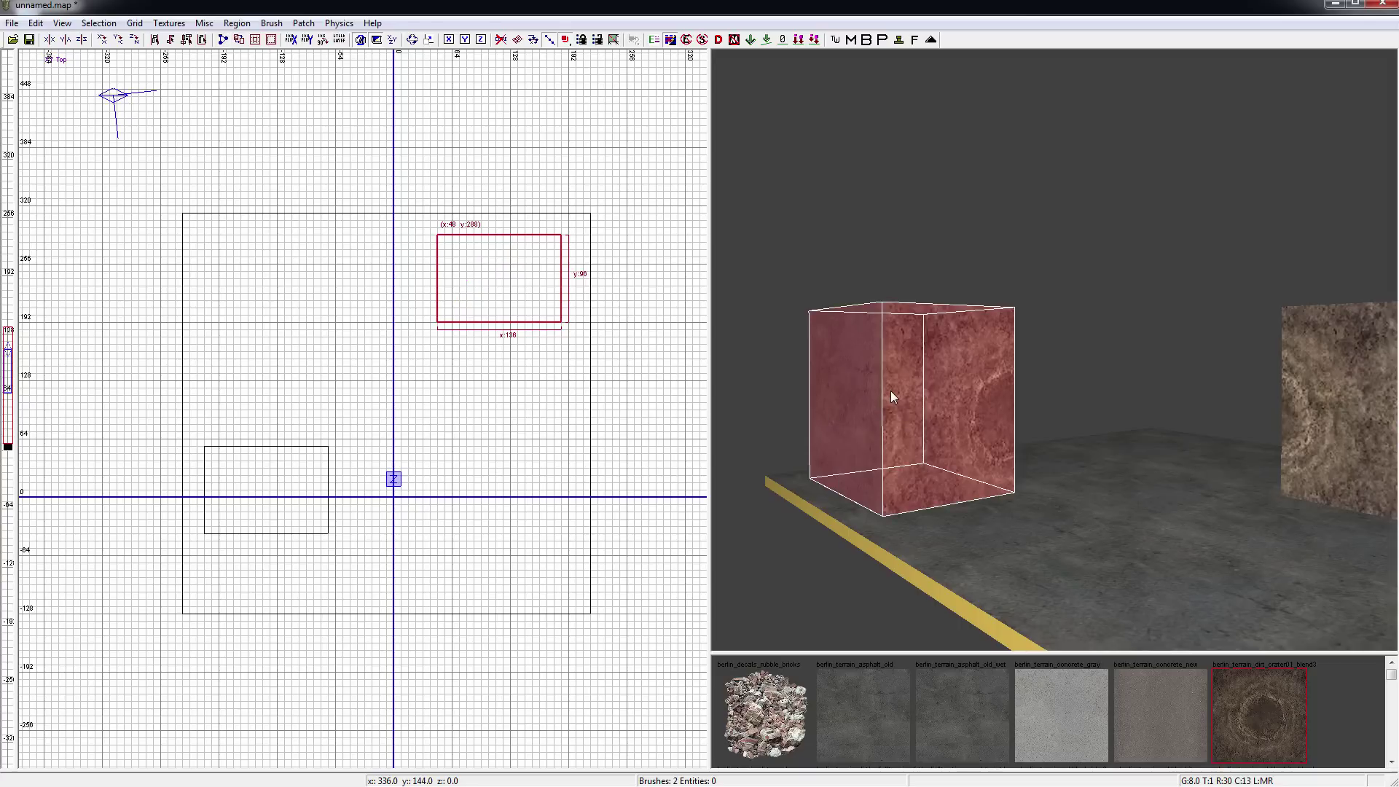
# - Split the block along a diagonal clip line in the top view, deselect, and select only its upper-left triangular piece
pyautogui.click(453, 300)
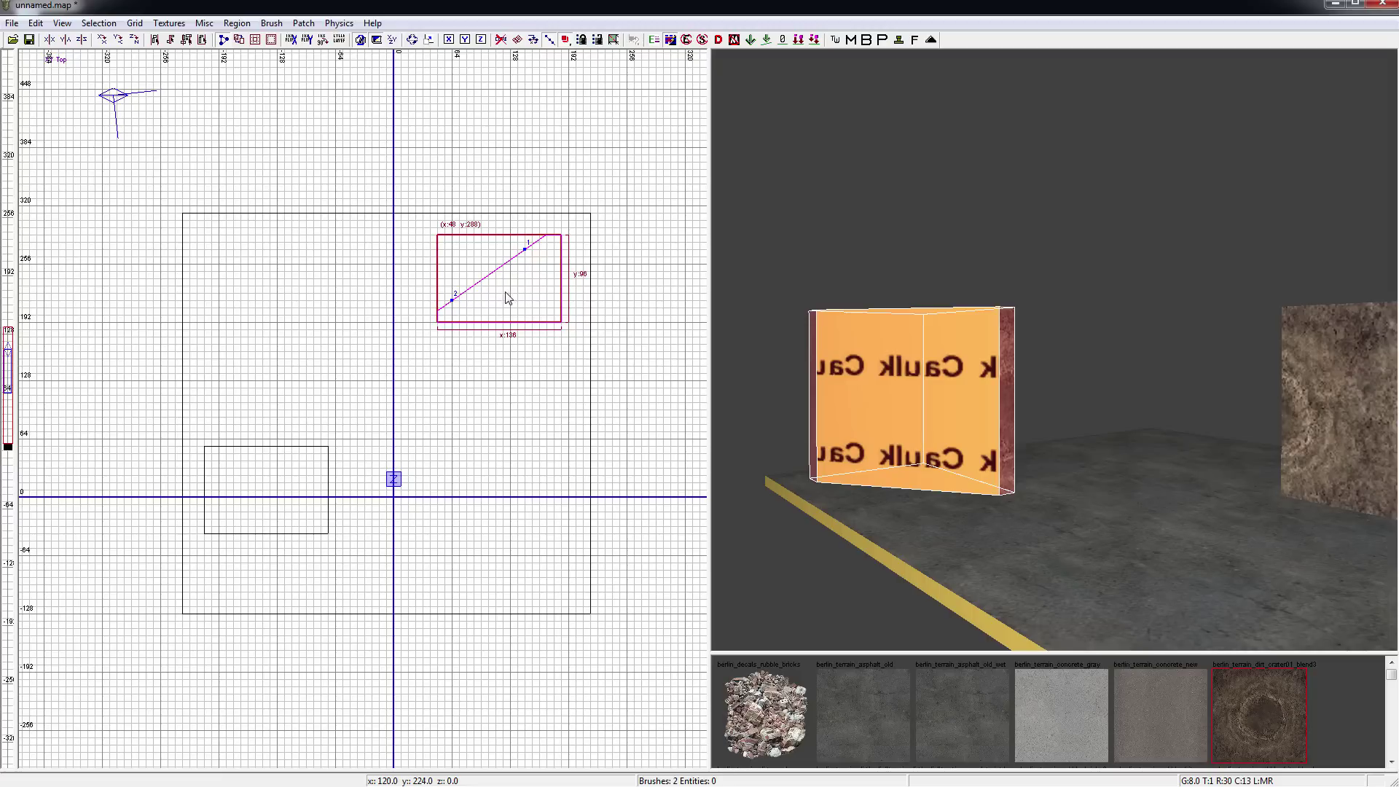
pyautogui.hotkey('shift', 'Return')
pyautogui.press('Escape')
pyautogui.keyDown('shift'); pyautogui.click(877, 422); pyautogui.keyUp('shift')
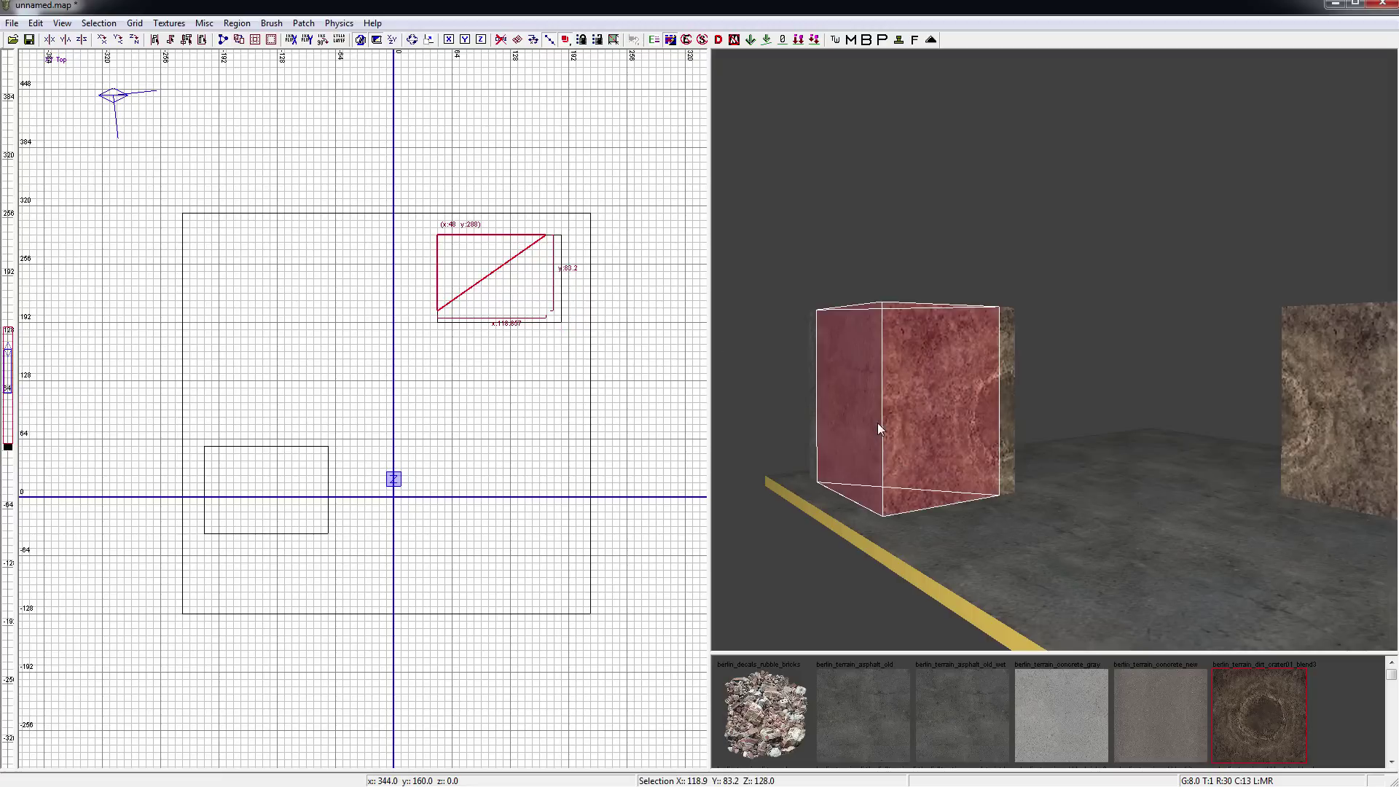
# - Delete the selected triangular piece, and texture the remaining block's exposed caulk face with the dirt crater texture sampled from the other block
pyautogui.press('BackSpace')
pyautogui.moveTo(880, 414)
pyautogui.mouseDown(button='right')
pyautogui.moveTo(921, 414)
pyautogui.moveTo(880, 414)
pyautogui.moveTo(910, 396)
pyautogui.mouseUp(button='right')
pyautogui.keyDown('ctrl'); pyautogui.keyDown('shift'); pyautogui.click(915, 395); pyautogui.keyUp('shift'); pyautogui.keyUp('ctrl')
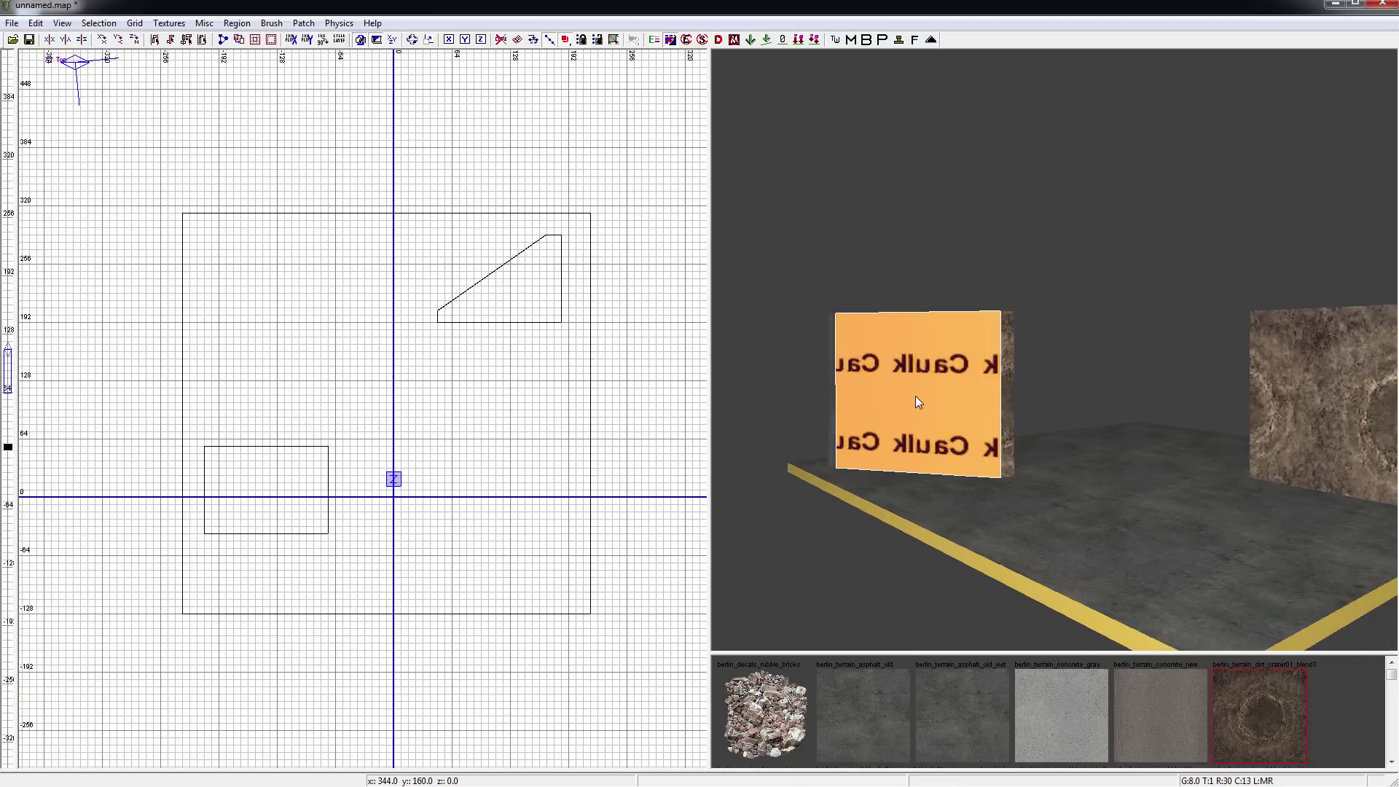
pyautogui.middleClick(1278, 399)
pyautogui.press('Escape')
pyautogui.moveTo(1297, 382); pyautogui.dragTo(1289, 448, button='right')
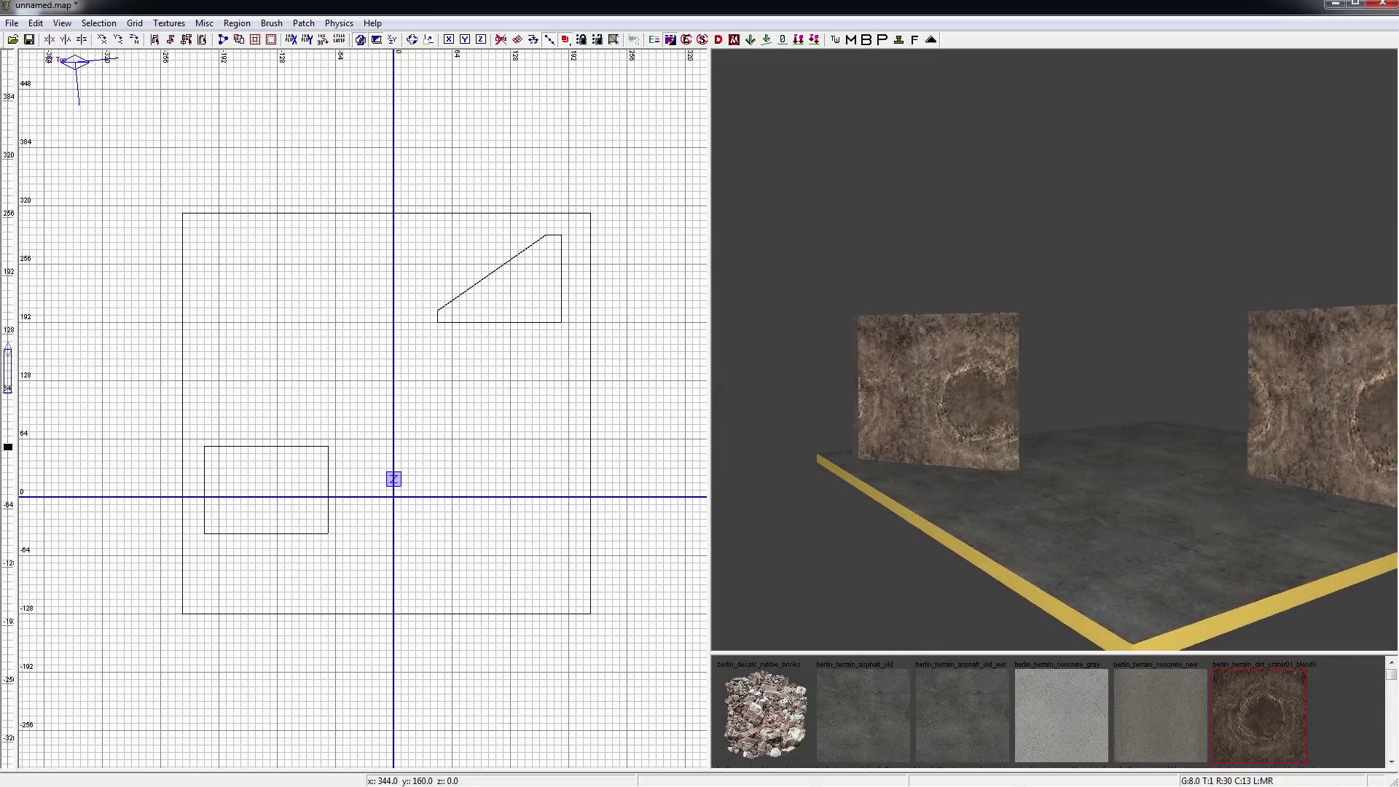
# - Select the uncut rectangular block and rotate it twice around the z-axis and twice around the y-axis
pyautogui.moveTo(1062, 379)
pyautogui.mouseDown(button='right')
pyautogui.moveTo(1129, 375)
pyautogui.moveTo(1062, 379)
pyautogui.mouseUp(button='right')
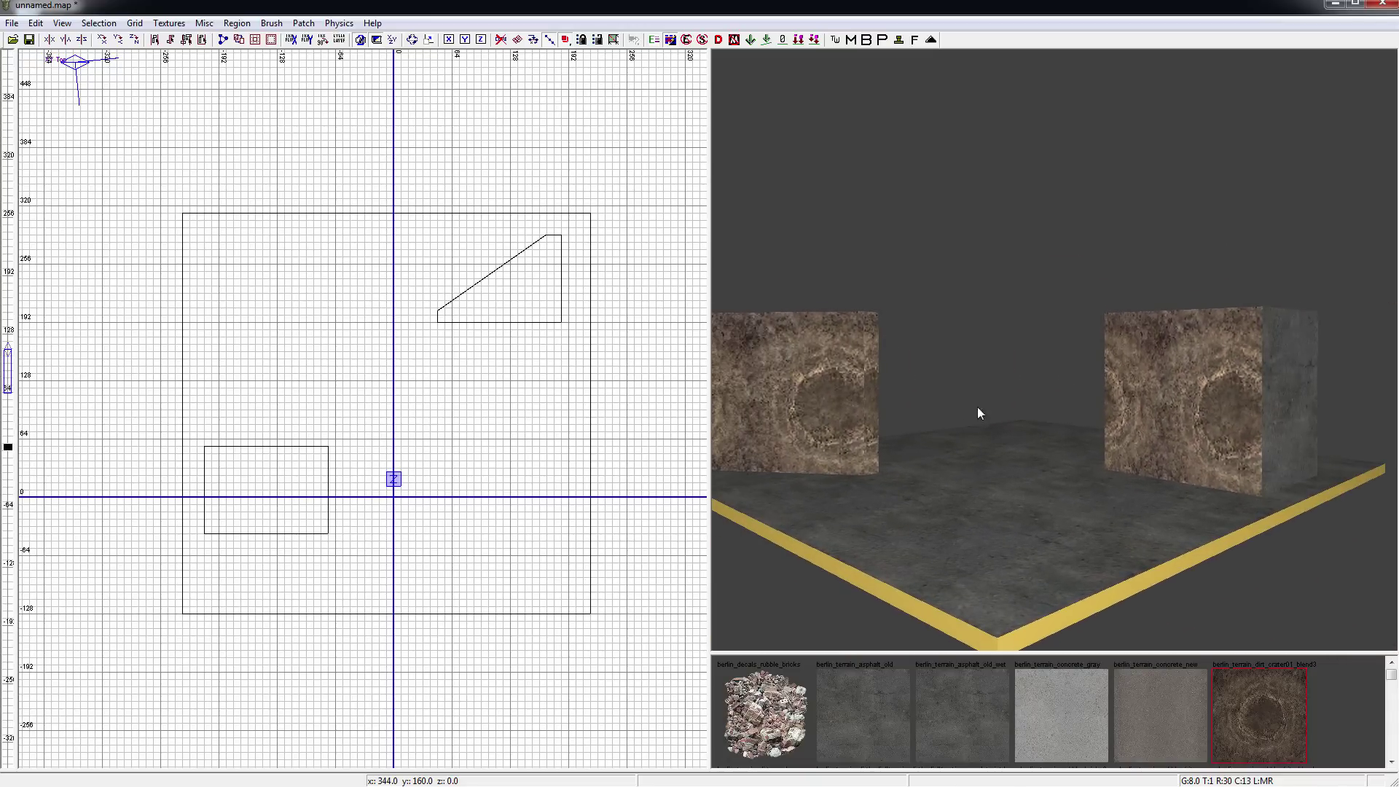
pyautogui.keyDown('shift'); pyautogui.click(1179, 404); pyautogui.keyUp('shift')
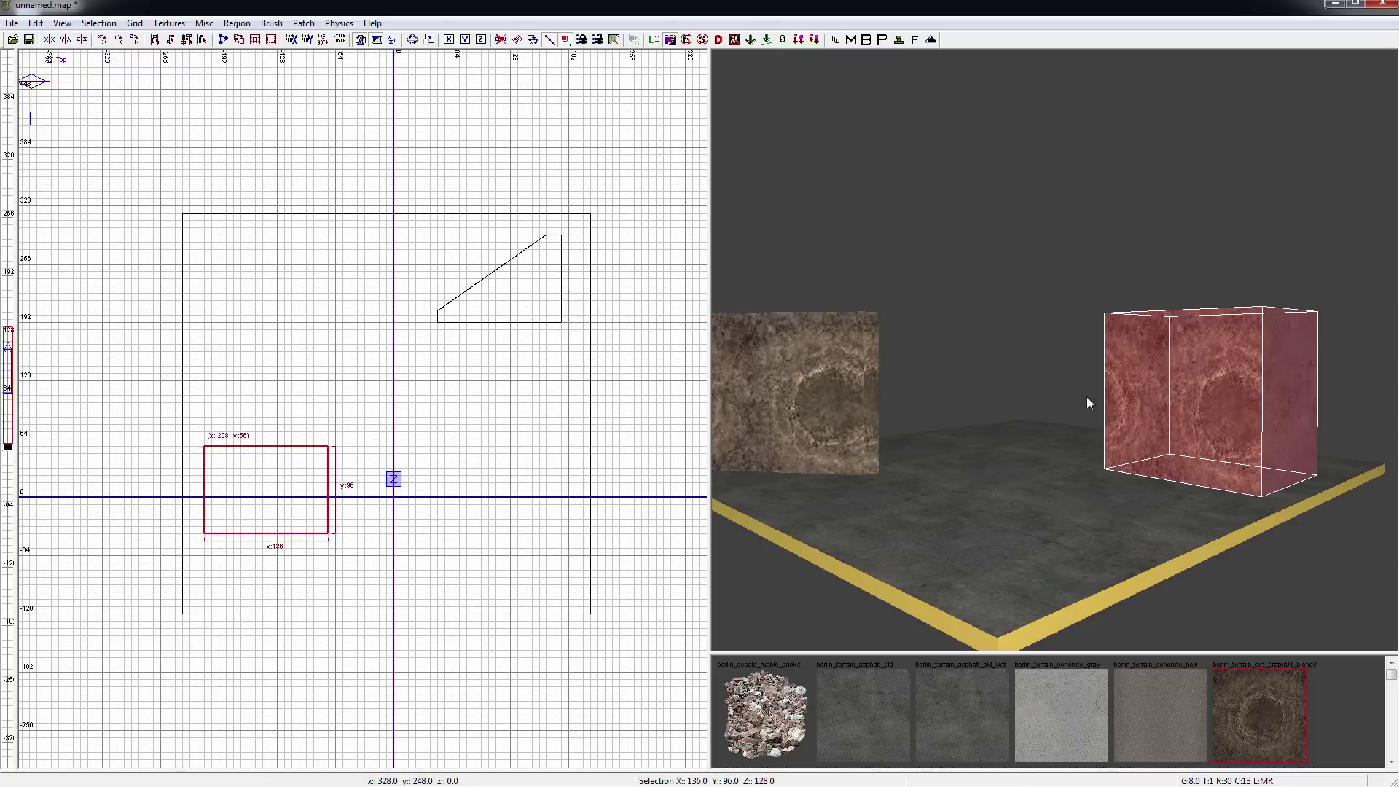
pyautogui.click(134, 40)
pyautogui.click(133, 40)
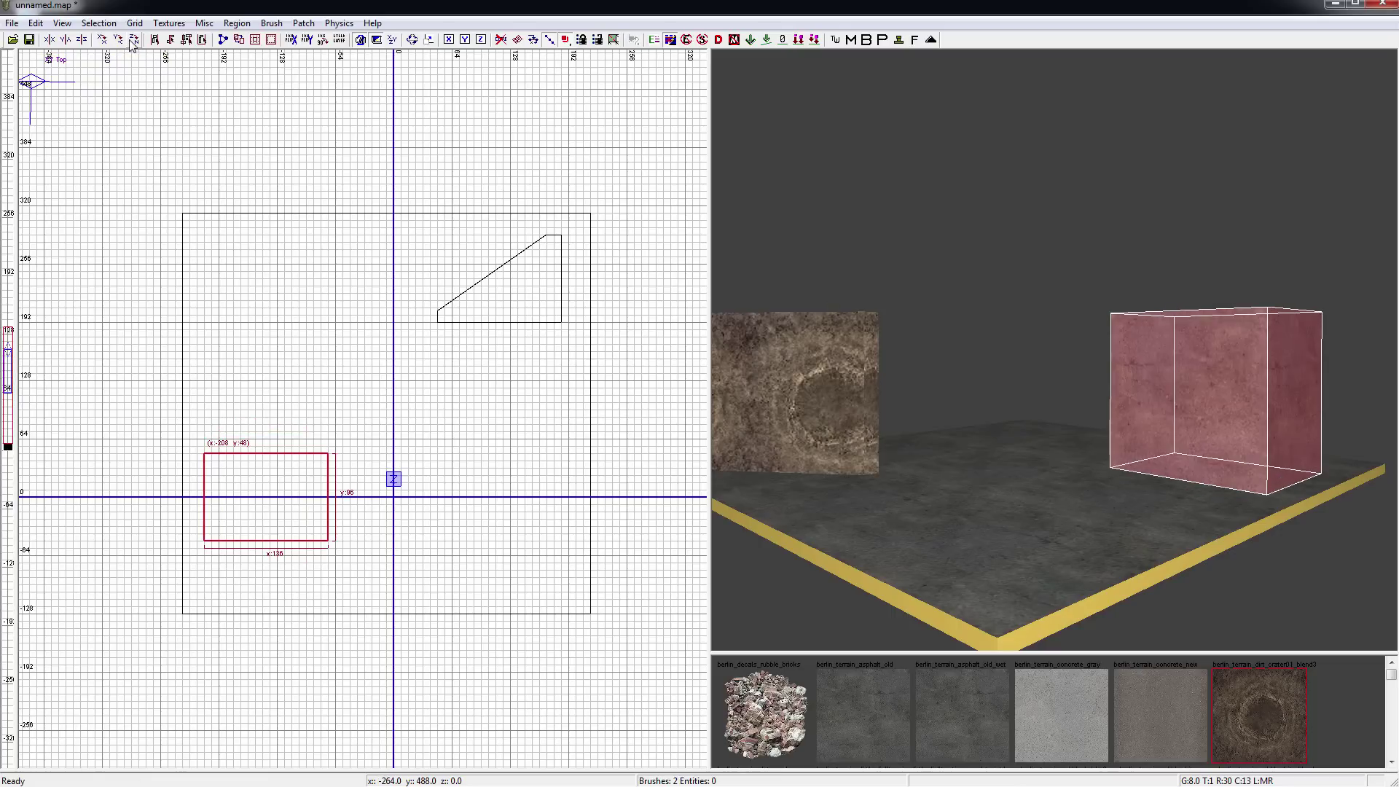
pyautogui.click(121, 44)
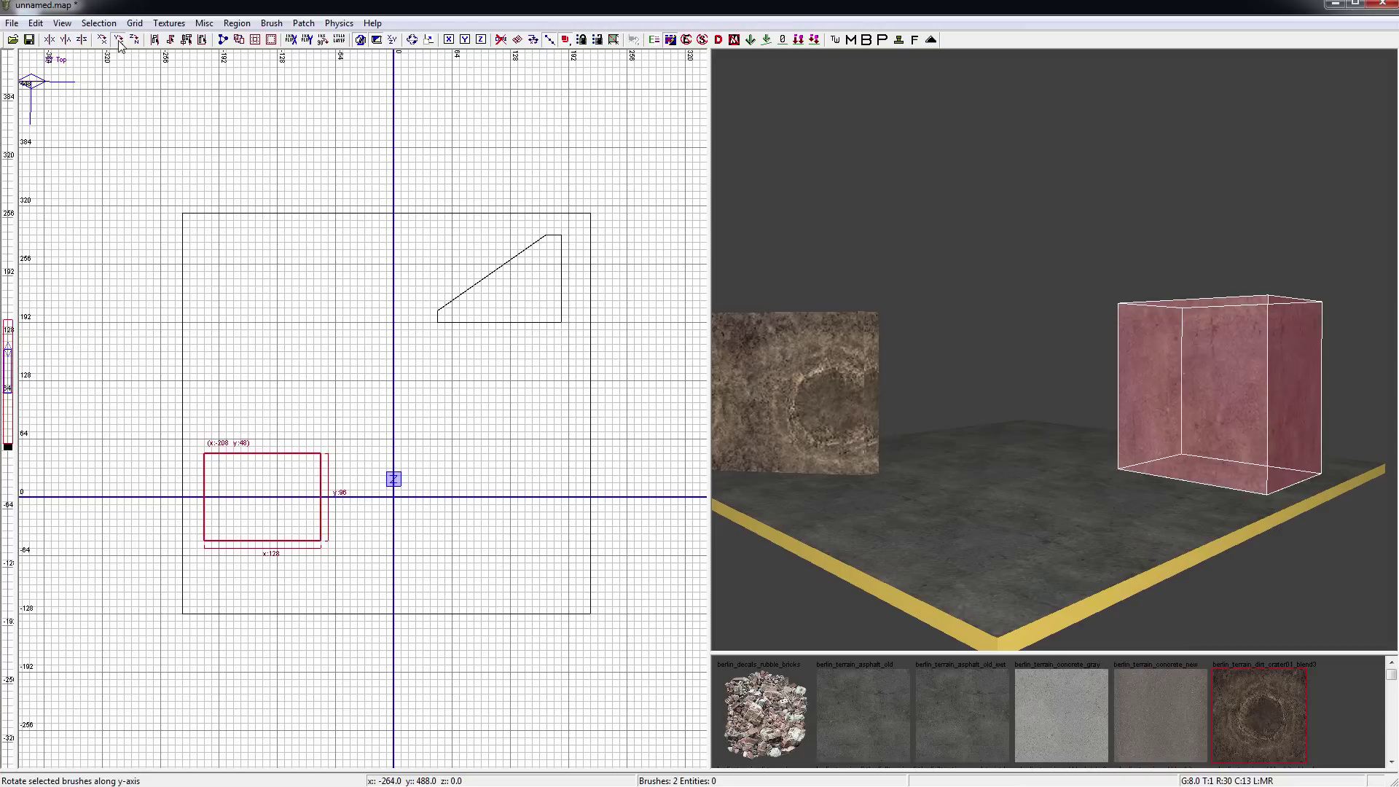
pyautogui.click(116, 44)
# - Rotate the selected block six times around the x-axis and deselect it
pyautogui.click(103, 43)
pyautogui.click(103, 44)
pyautogui.click(104, 43)
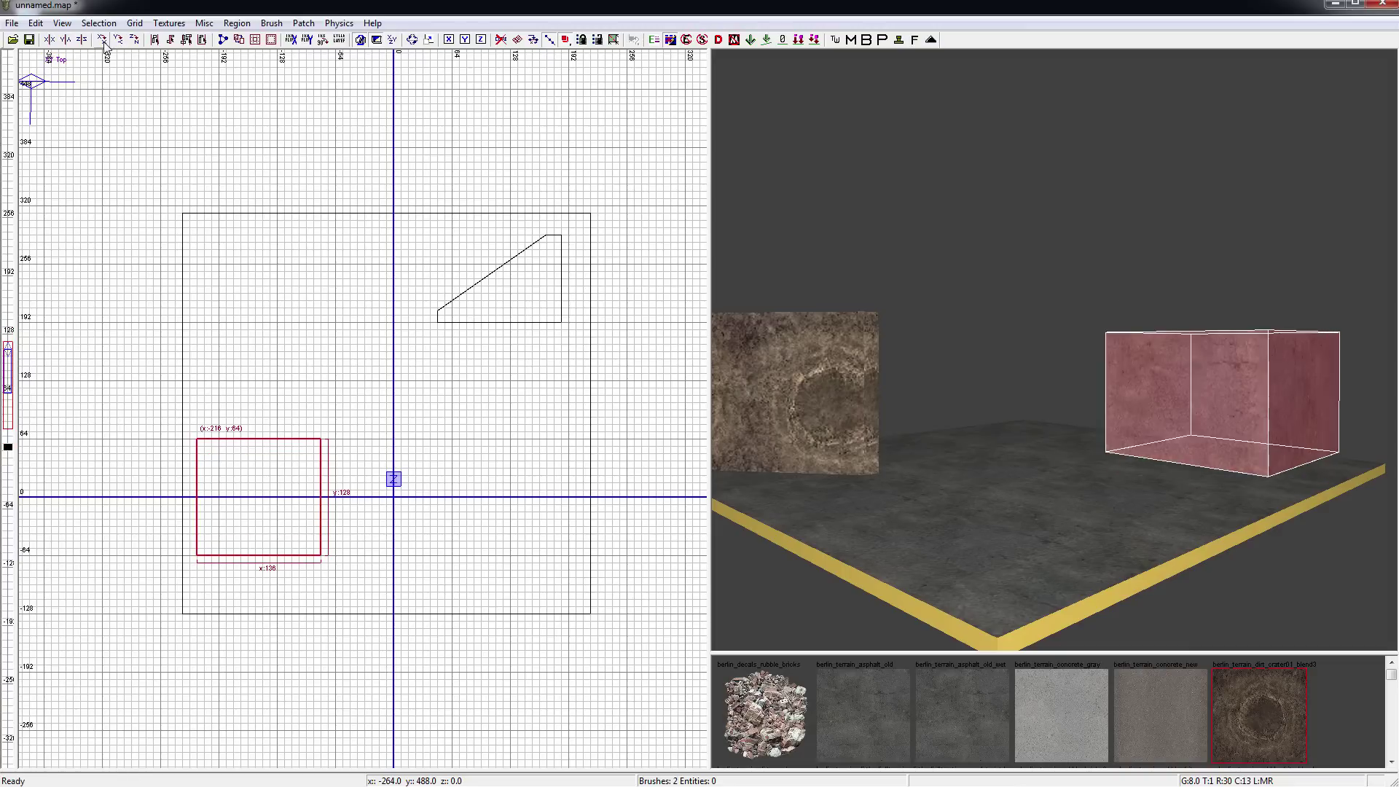
pyautogui.click(103, 44)
pyautogui.click(104, 44)
pyautogui.click(103, 43)
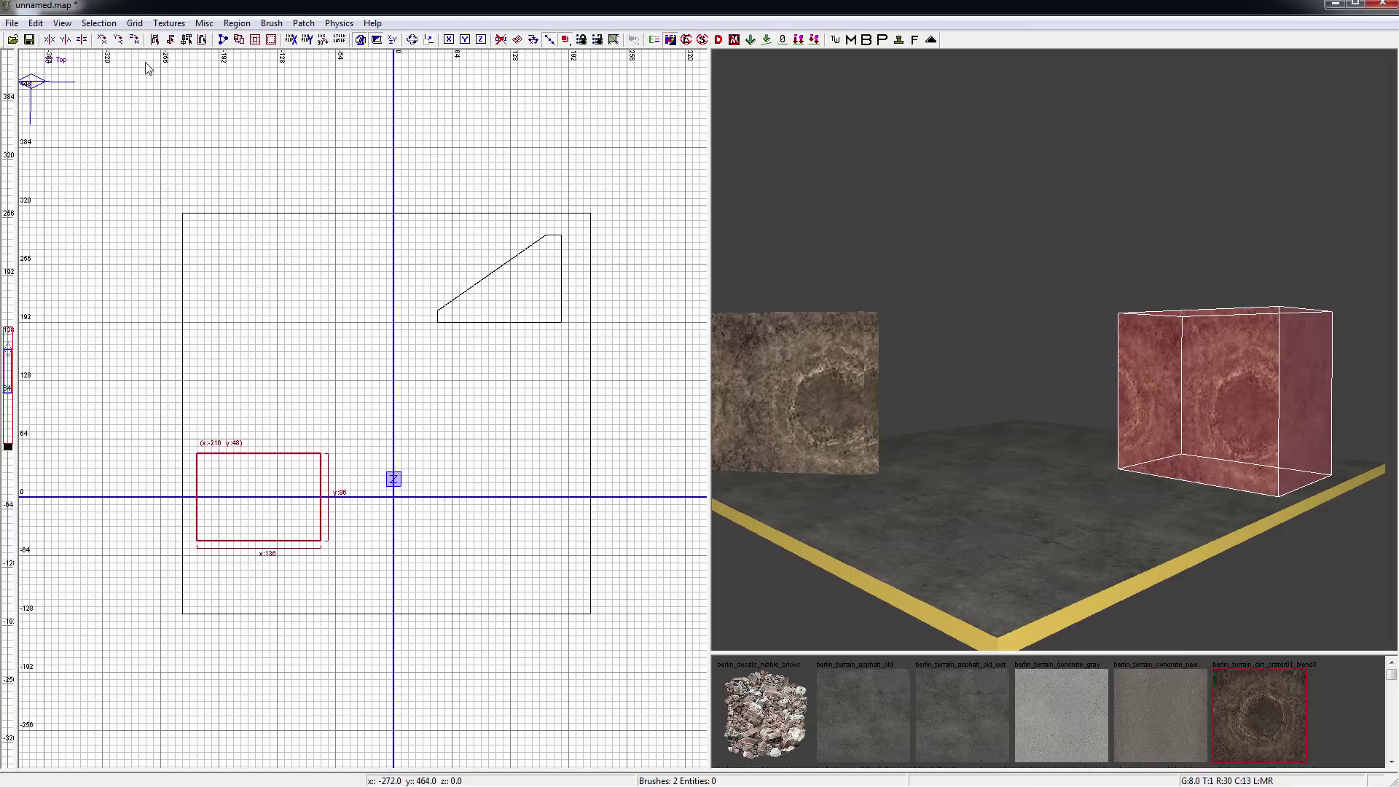
pyautogui.press('Escape')
pyautogui.moveTo(1062, 435)
pyautogui.mouseDown(button='right')
pyautogui.moveTo(990, 435)
pyautogui.moveTo(1141, 452)
pyautogui.moveTo(1074, 466)
pyautogui.mouseUp(button='right')
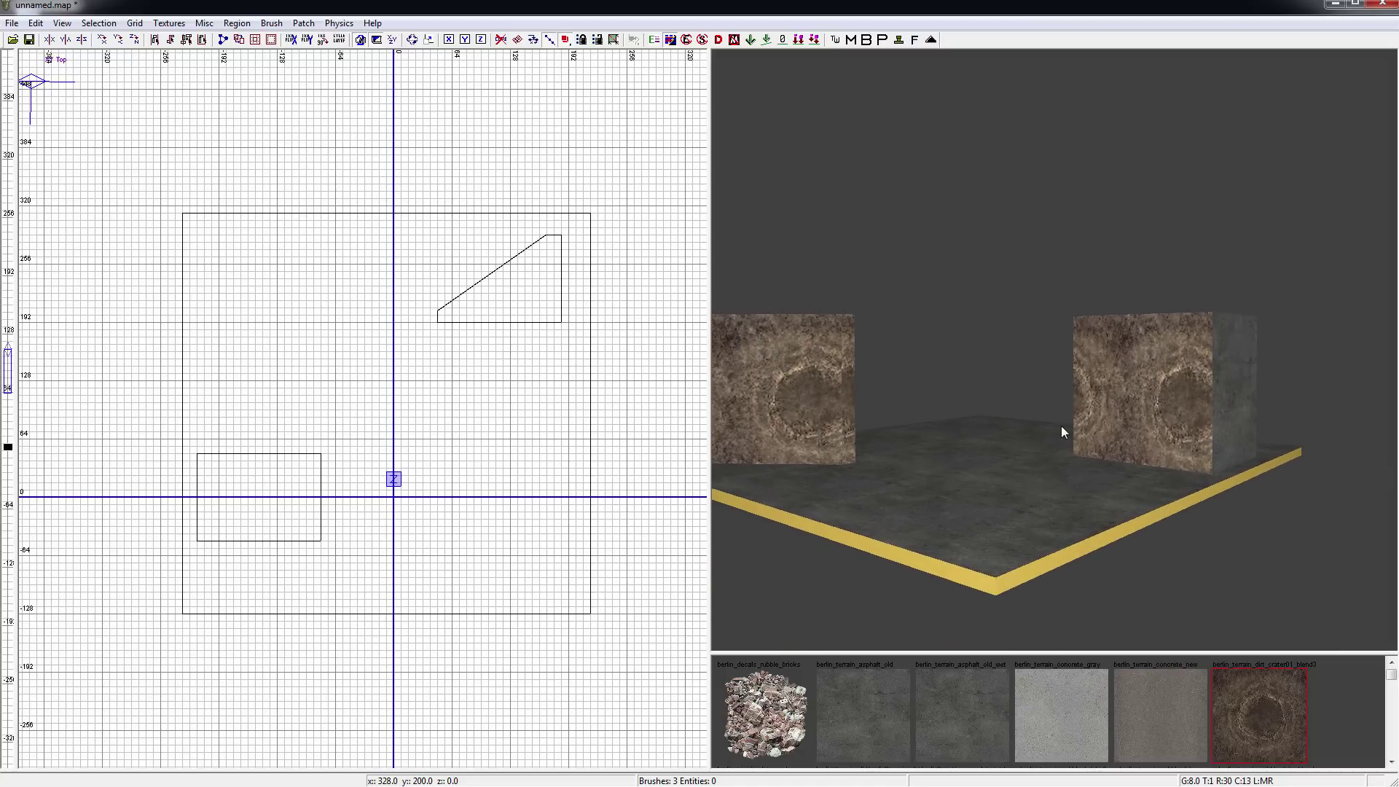